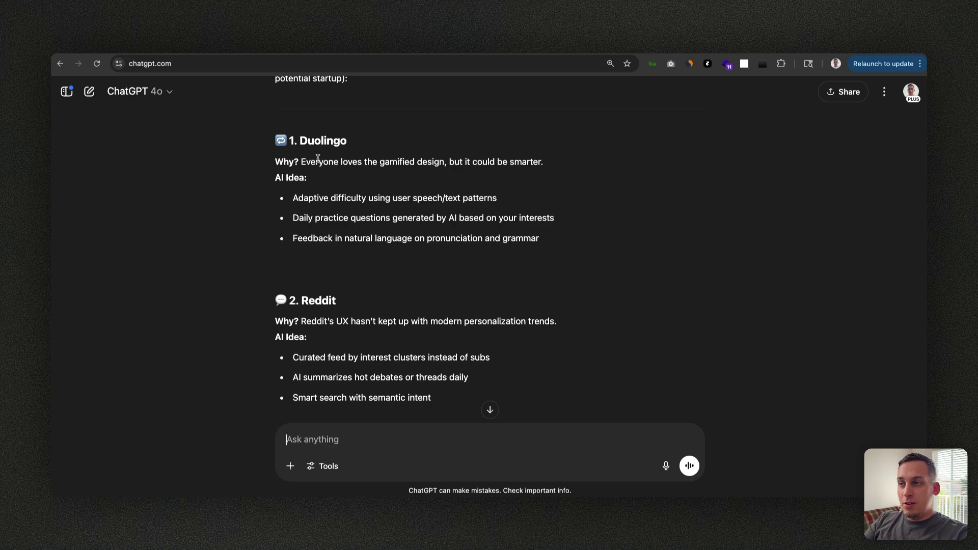
Read through ChatGPT's list of apps to redesign with AI, from Duolingo and Reddit to LinkedIn and Amazon.
scroll(339, 179, down, 3)
scroll(363, 156, down, 3)
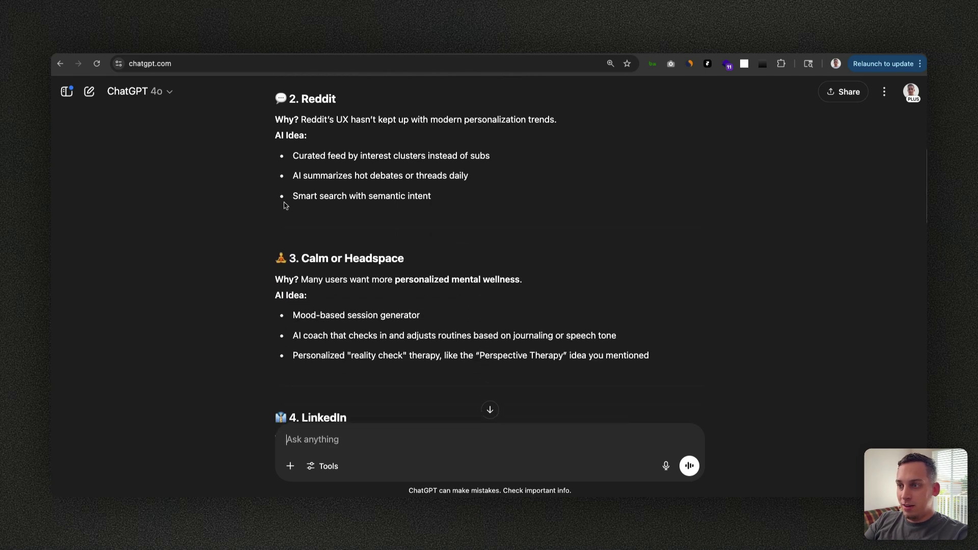
scroll(359, 222, down, 4)
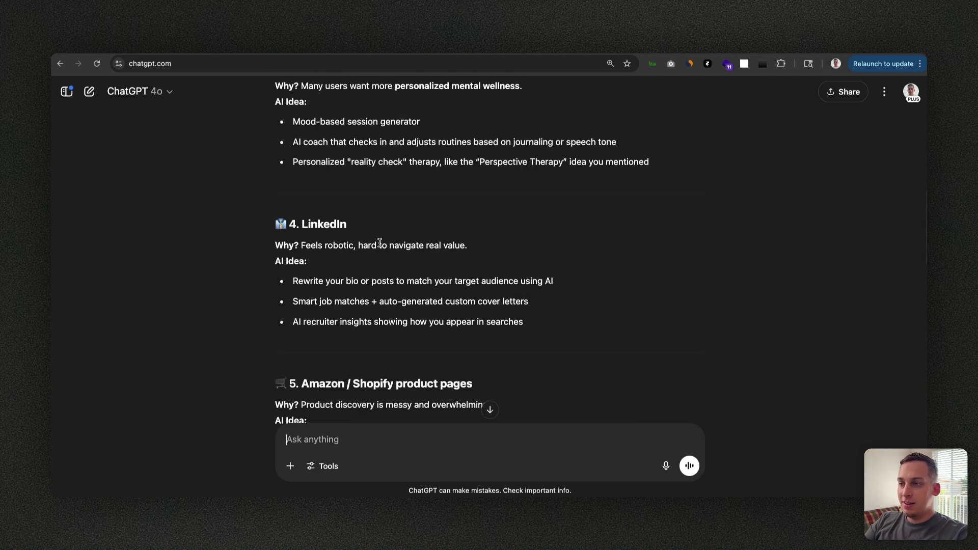
scroll(351, 230, down, 3)
scroll(322, 205, up, 2)
scroll(322, 205, up, 9)
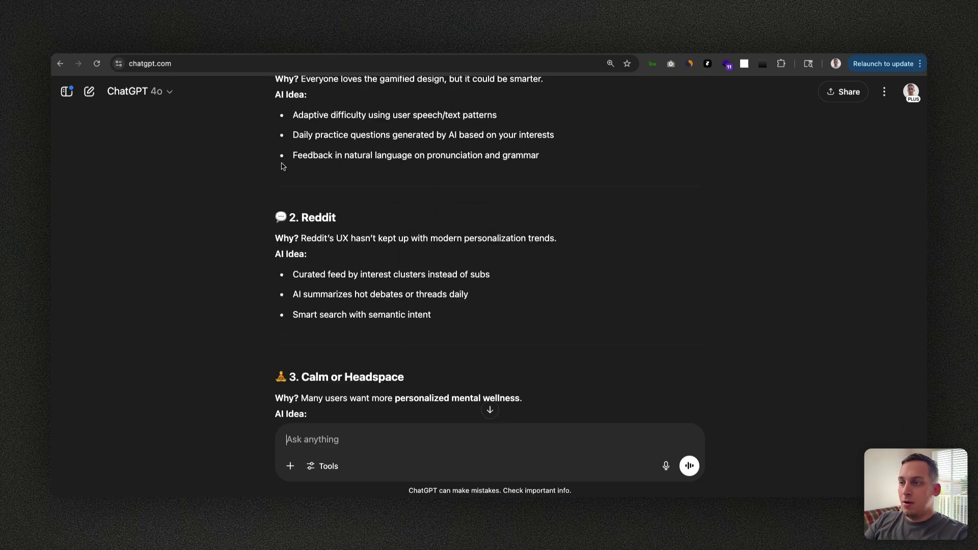
scroll(283, 166, down, 2)
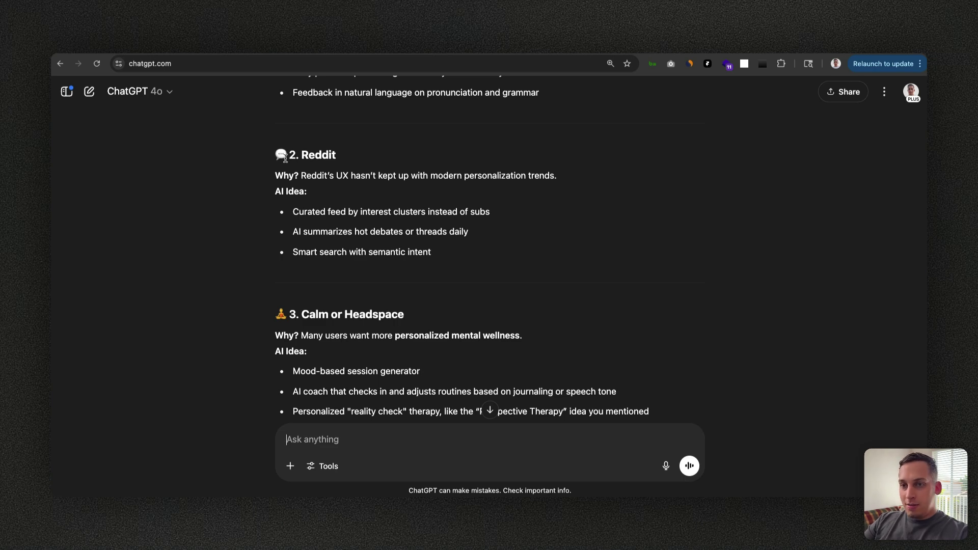
scroll(301, 176, down, 1)
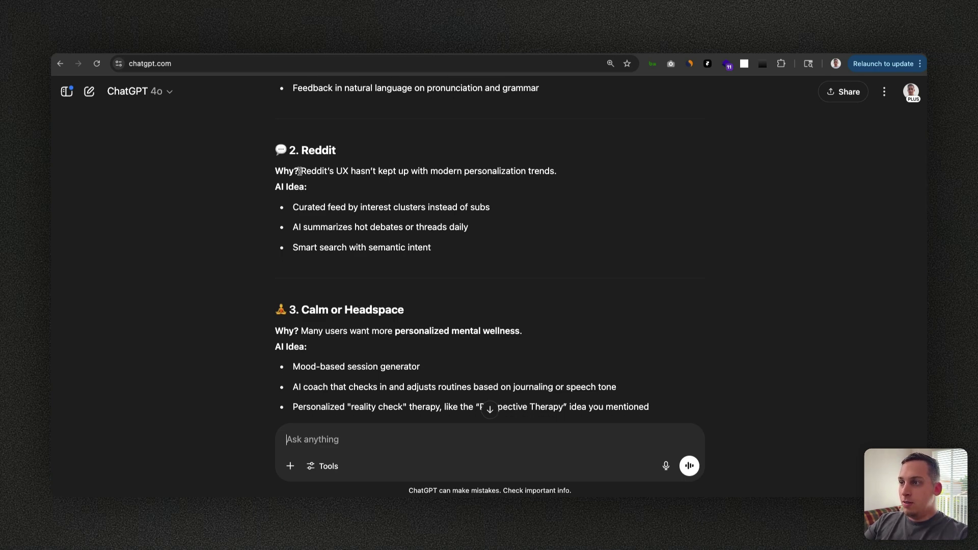
Examine the reasoning and AI ideas for the Reddit entry, and find the Reddit summary further along in the conversation.
drag(300, 172, 555, 182)
click(282, 202)
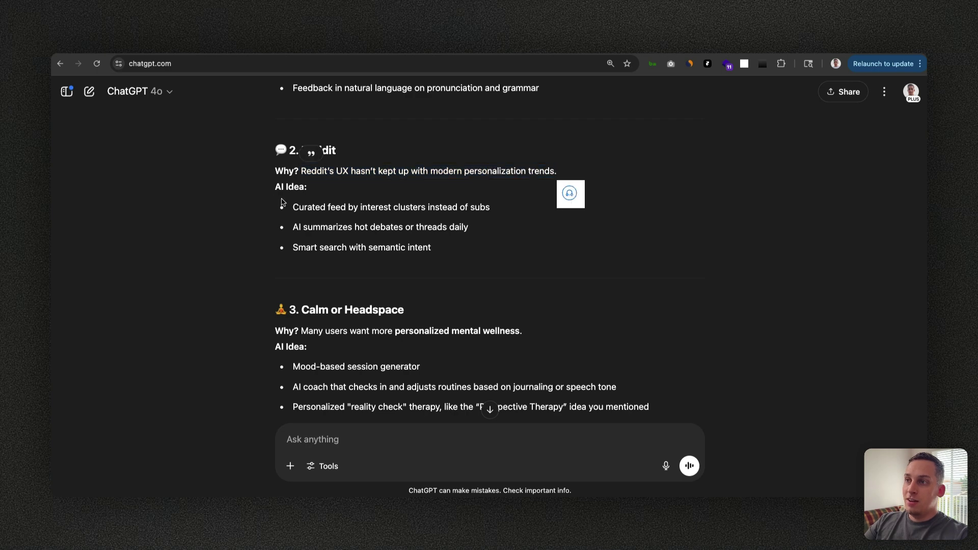
drag(292, 209, 469, 210)
drag(297, 227, 650, 408)
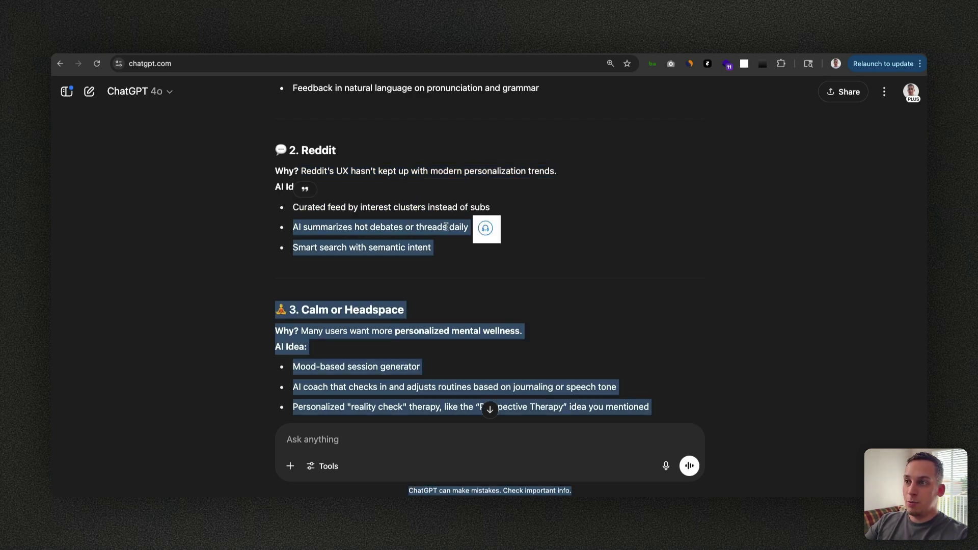
click(342, 230)
scroll(344, 233, down, 5)
scroll(344, 233, up, 4)
scroll(344, 232, down, 20)
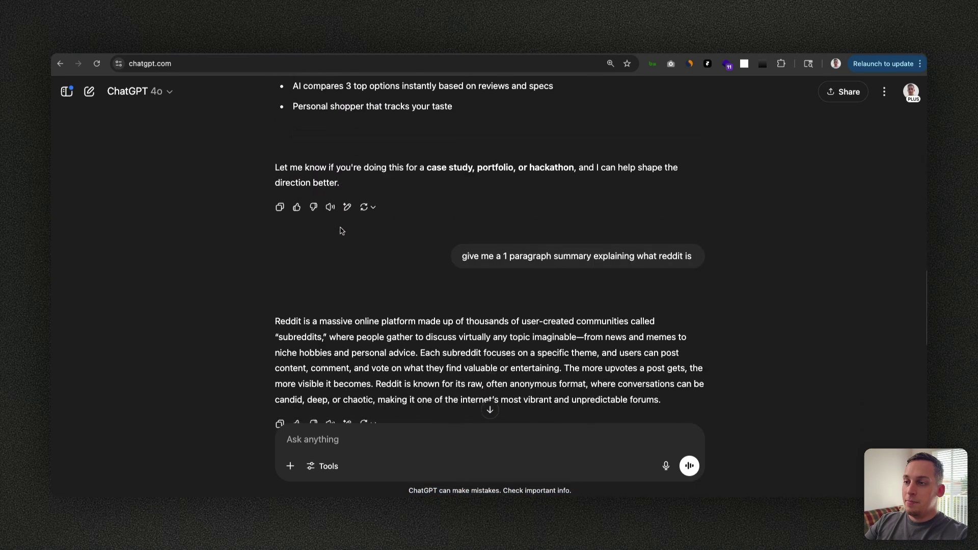
scroll(342, 230, up, 4)
scroll(342, 230, up, 1)
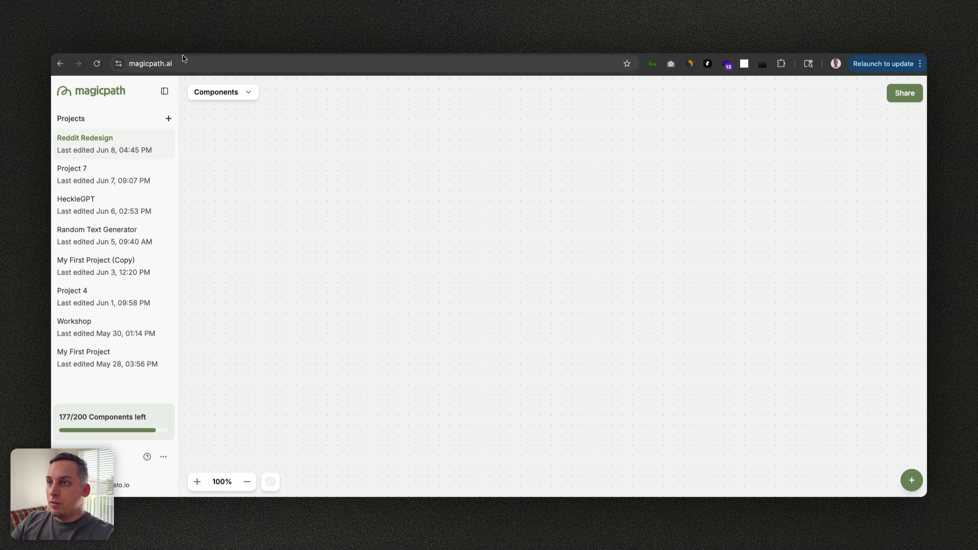
In MagicPath, add a new blank component to the Reddit Redesign project.
click(246, 95)
click(248, 134)
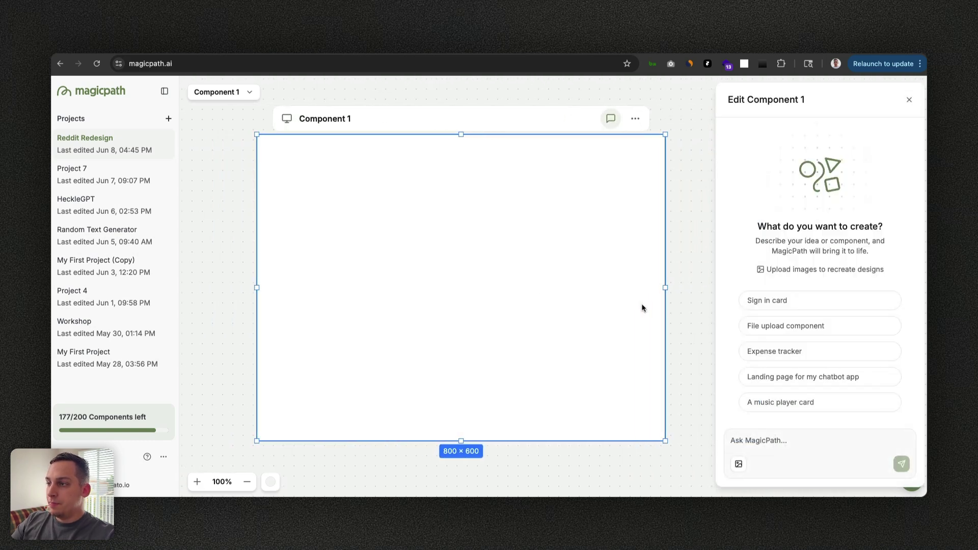
Switch to ChatGPT and copy the one-paragraph summary explaining what Reddit is.
key(ctrl+Tab)
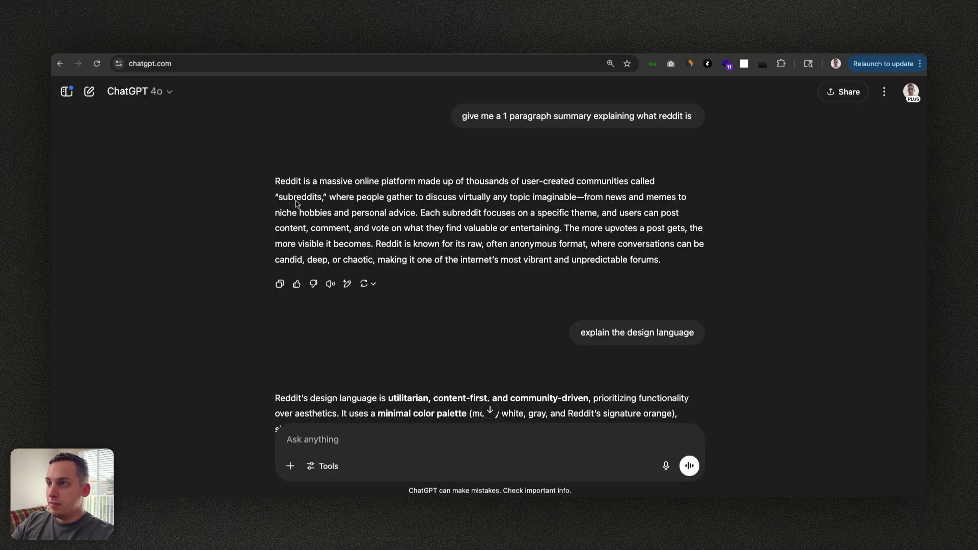
scroll(278, 184, down, 2)
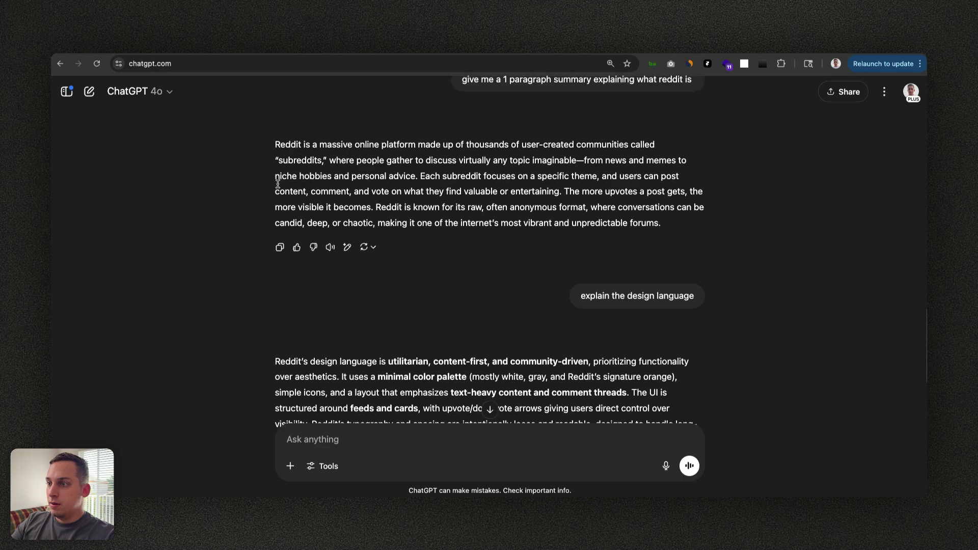
drag(276, 151, 675, 243)
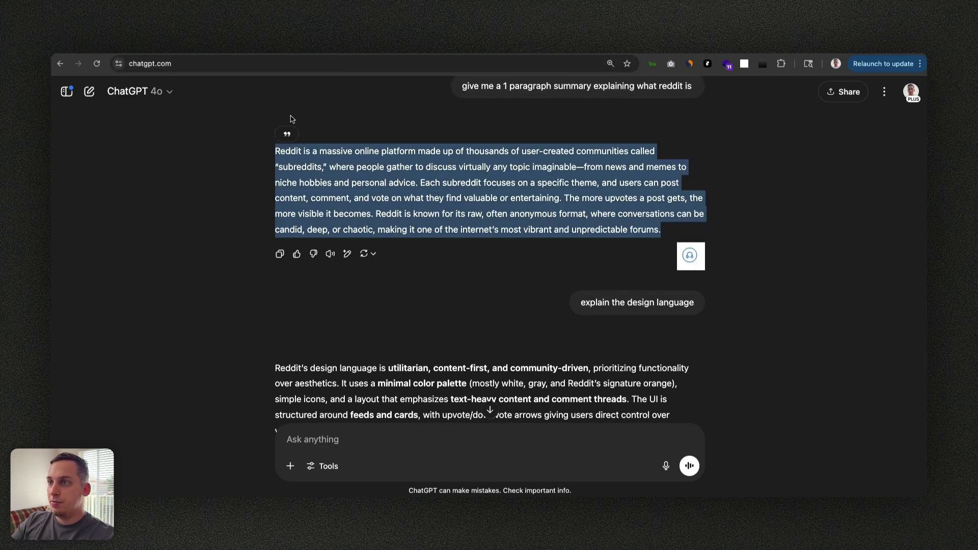
scroll(500, 102, up, 1)
drag(501, 131, 683, 134)
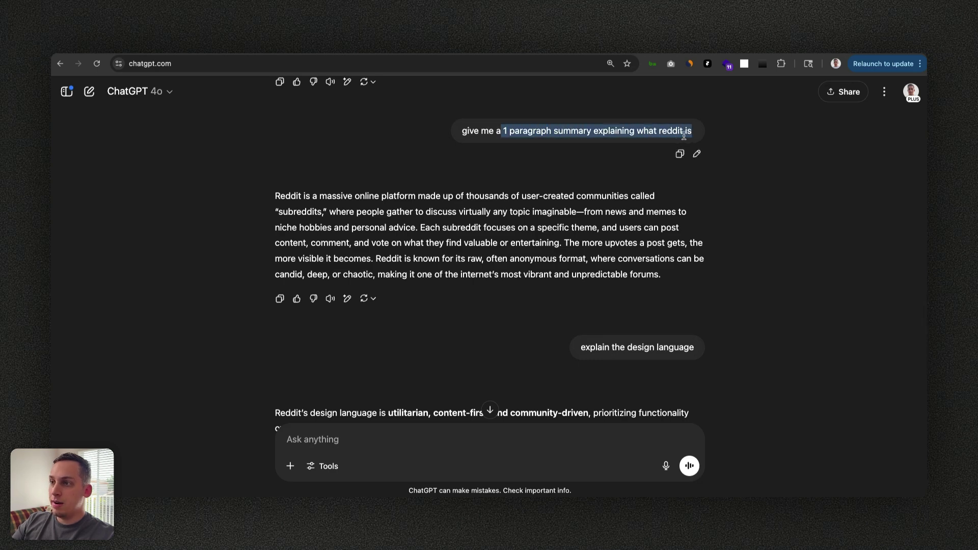
click(404, 199)
drag(276, 196, 702, 275)
key(super+c)
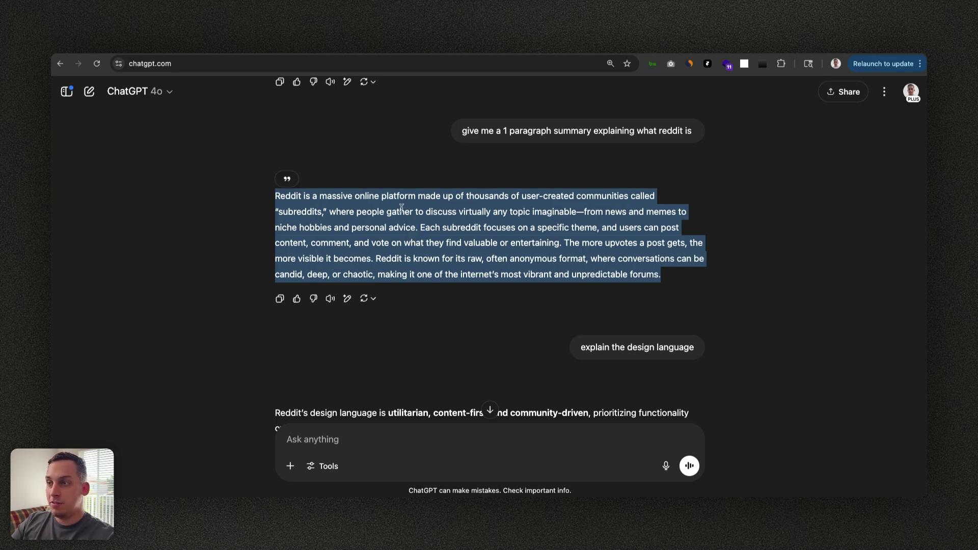
Switch to MagicPath and send the copied Reddit summary as a message in the component's chat.
key(ctrl+Tab)
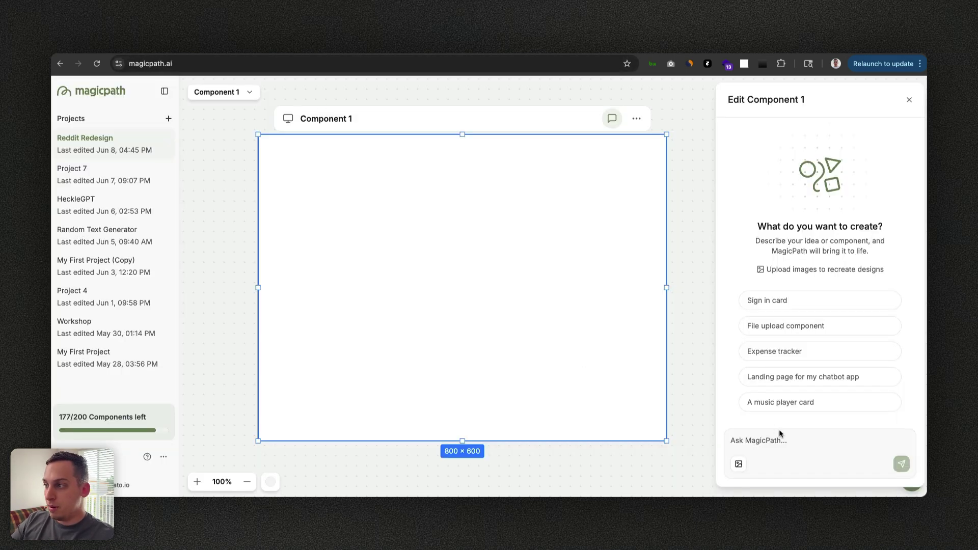
key(super+v)
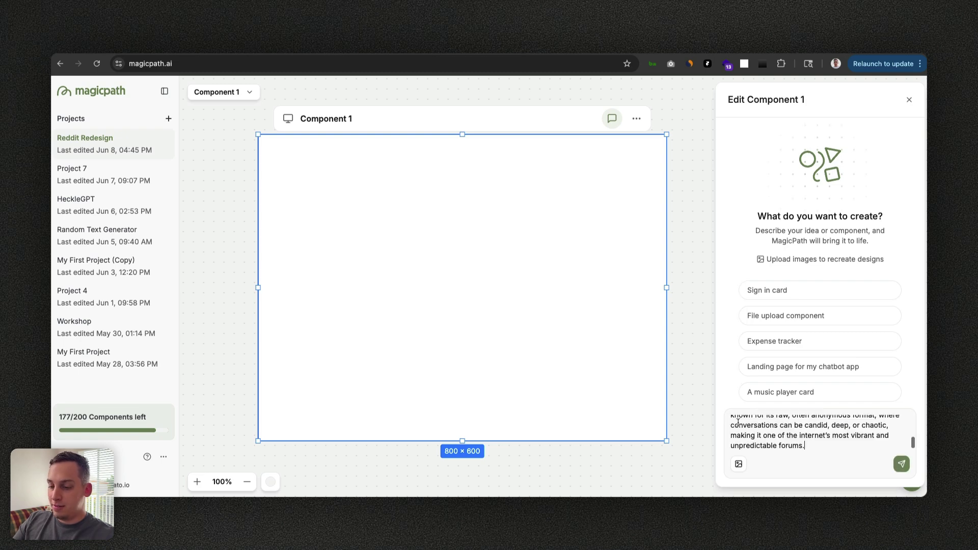
key(Return)
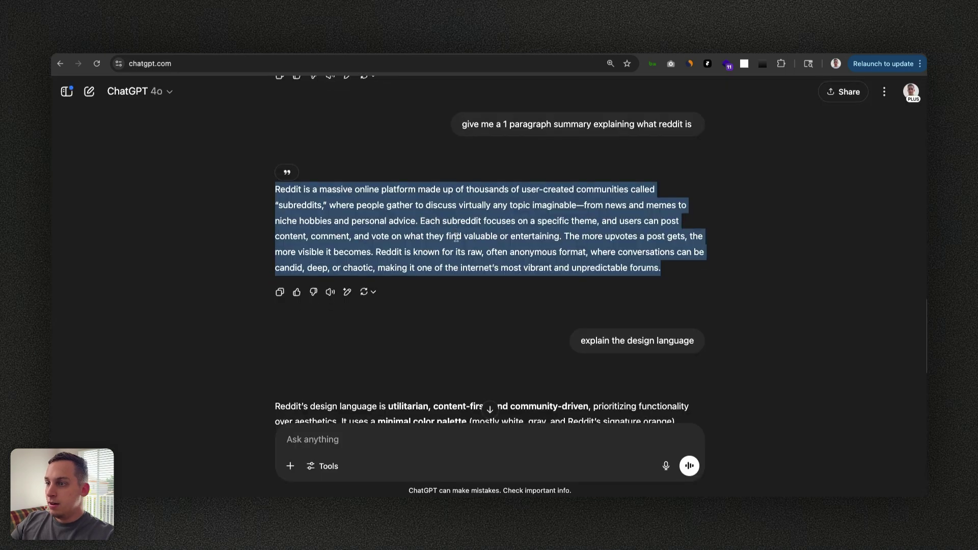
Copy the paragraph on Reddit's design language from ChatGPT and send it in the MagicPath component's chat.
drag(276, 213, 700, 306)
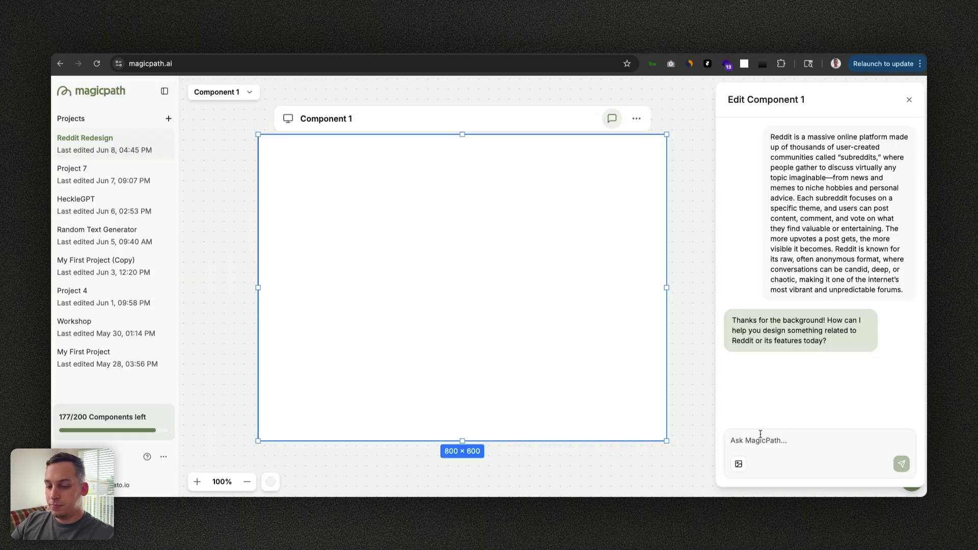
text(Reddit’s design language is utilitarian, content-first, and community-driven, prioritizing functionality over aesthetics. It uses a minimal color palette (mostly white, gray, and Reddit’s signature orange), simple icons, and a layout that emphasizes text-heavy content and comment threads. The UI is structured around feeds and cards, with upvote/downvote arrows giving users direct control over visibility. Reddit’s typography and spacing are intentionally loose and readable, designed to handle long-form content, memes, and nested discussions. Overall, the design language reflects Reddit’s roots as a no-frills, user-moderated forum, optimized for rapid consumption and participation rather than polish.)
key(Return)
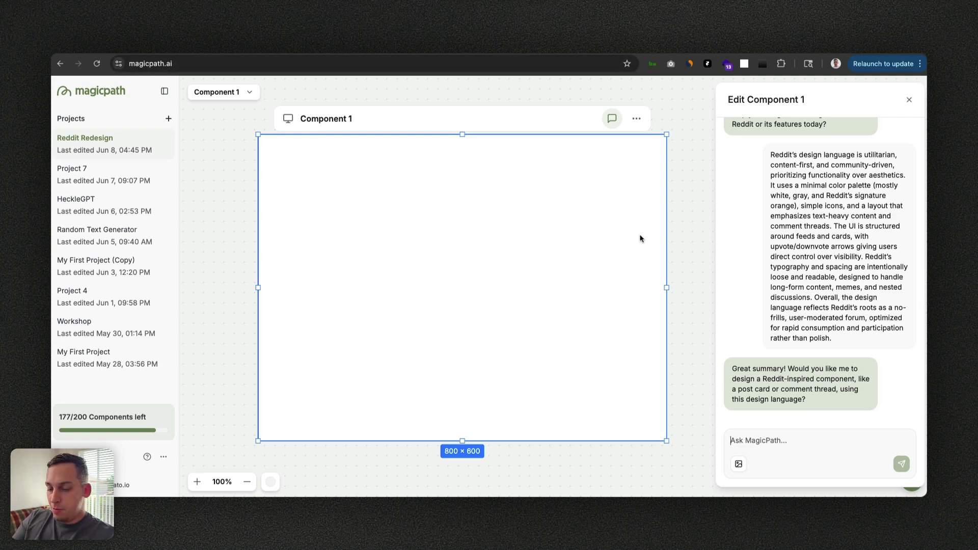
Send MagicPath the message "i want you to design reddit".
text(I)
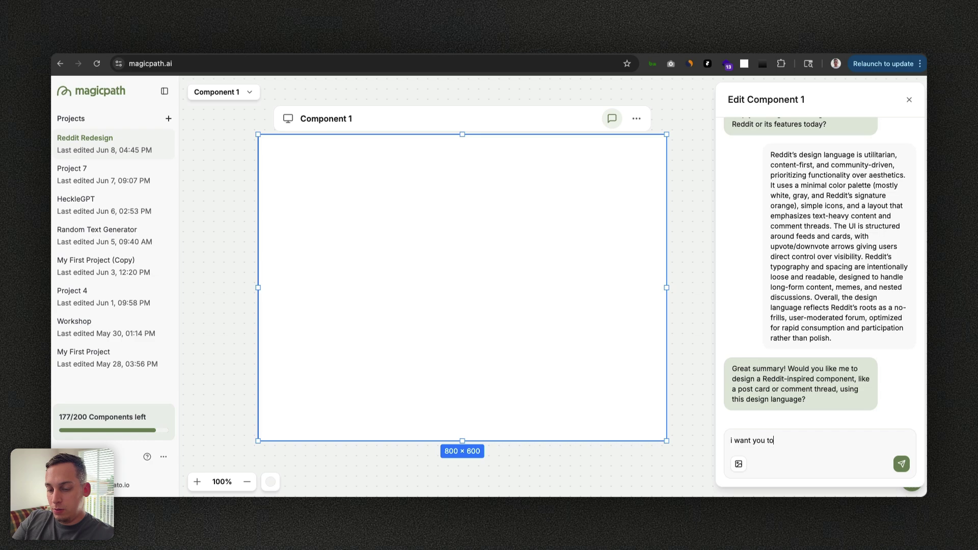
text( want you to design reddit)
key(Return)
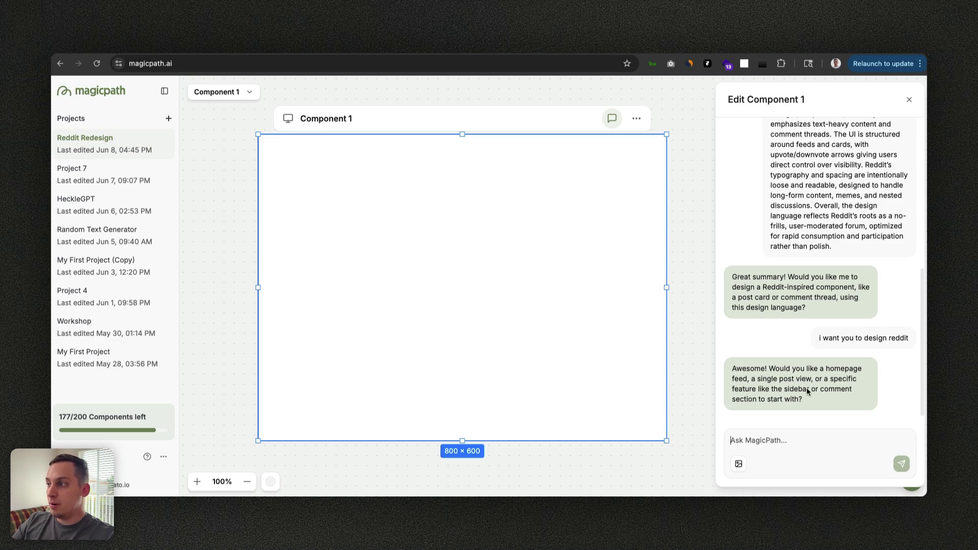
Switch to the Reddit homepage and capture a screenshot of the whole page area, including both sidebars and the feed.
key(ctrl+Tab)
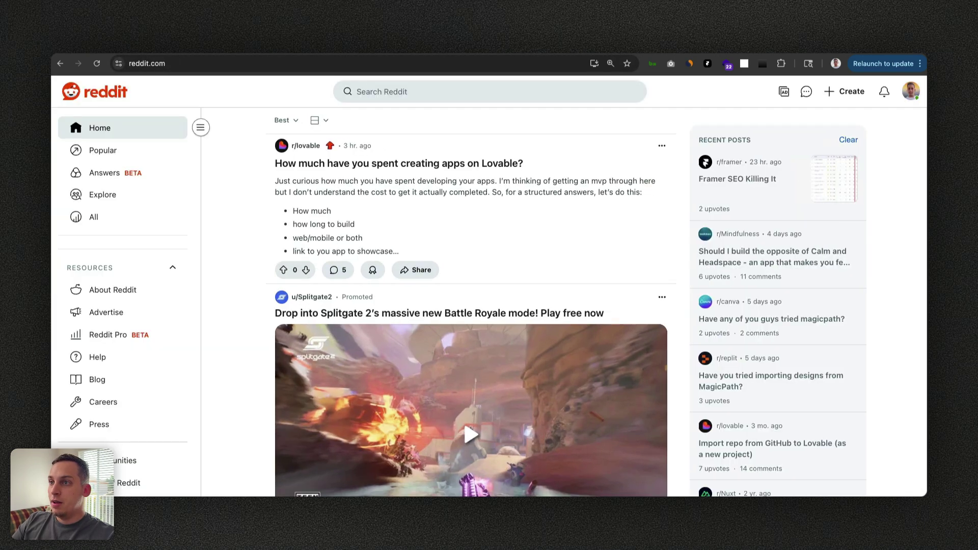
scroll(466, 146, down, 1)
scroll(466, 147, up, 1)
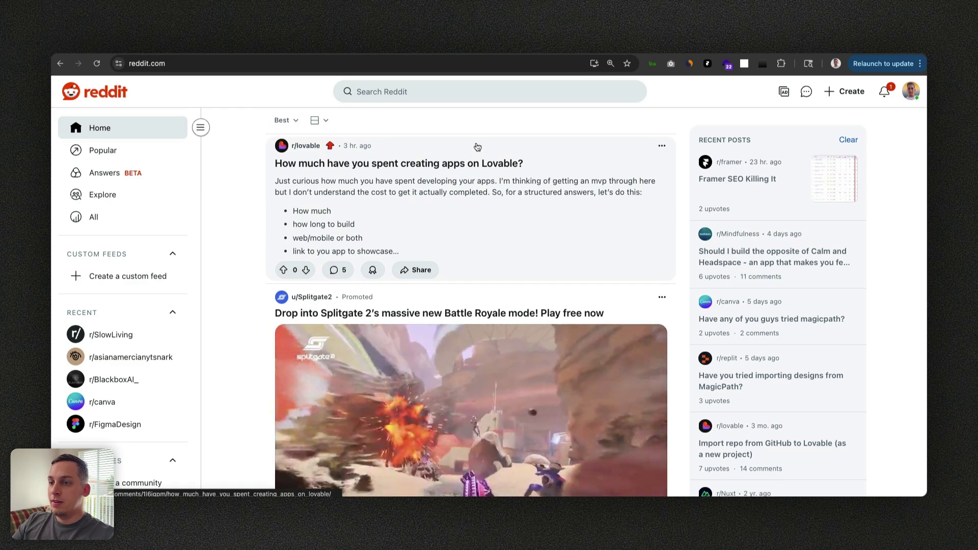
key(super+shift+4)
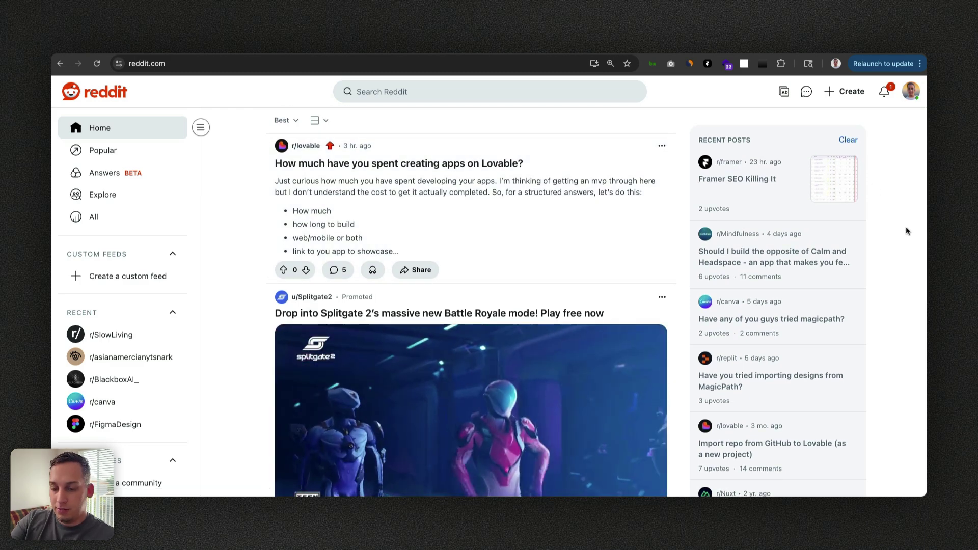
mouse_move(54, 77)
mouse_down()
mouse_move(775, 465)
mouse_move(922, 490)
mouse_up()
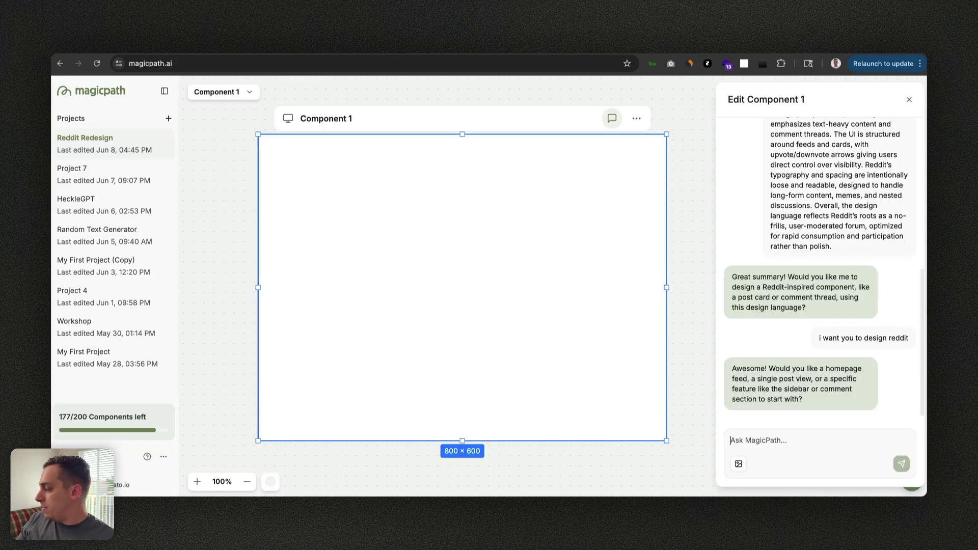
Attach the Reddit homepage screenshot to the MagicPath chat and send it with the message "let's design the homepage feed".
drag(917, 510, 764, 423)
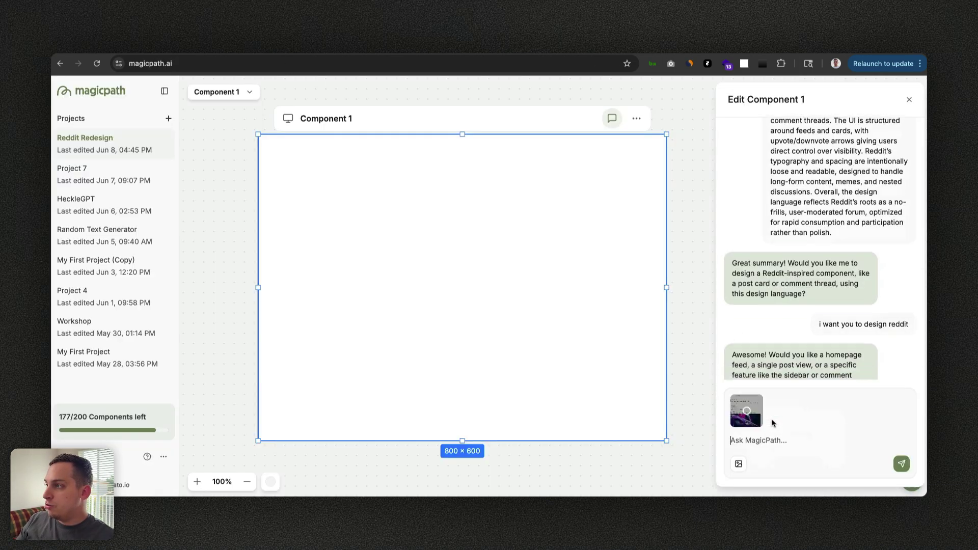
text(let's design the homepage feed)
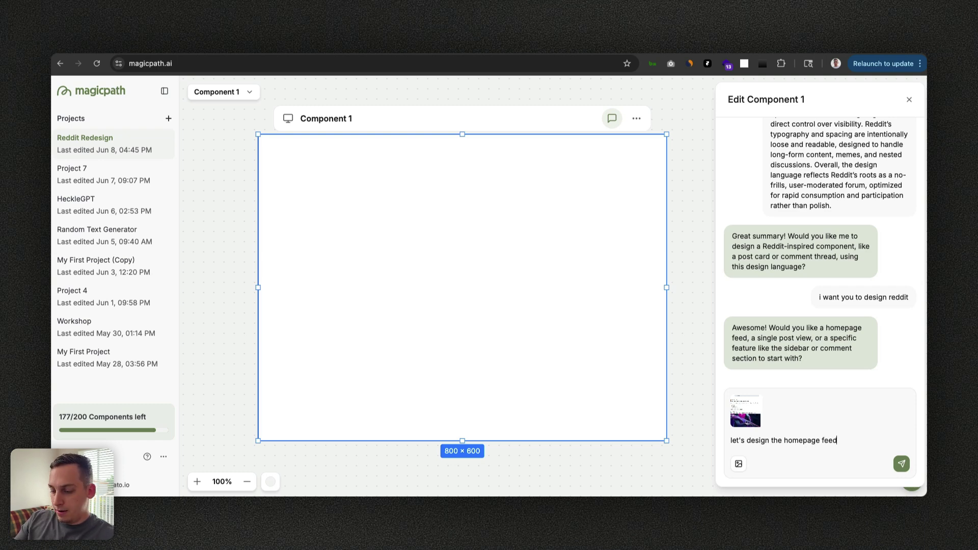
key(Return)
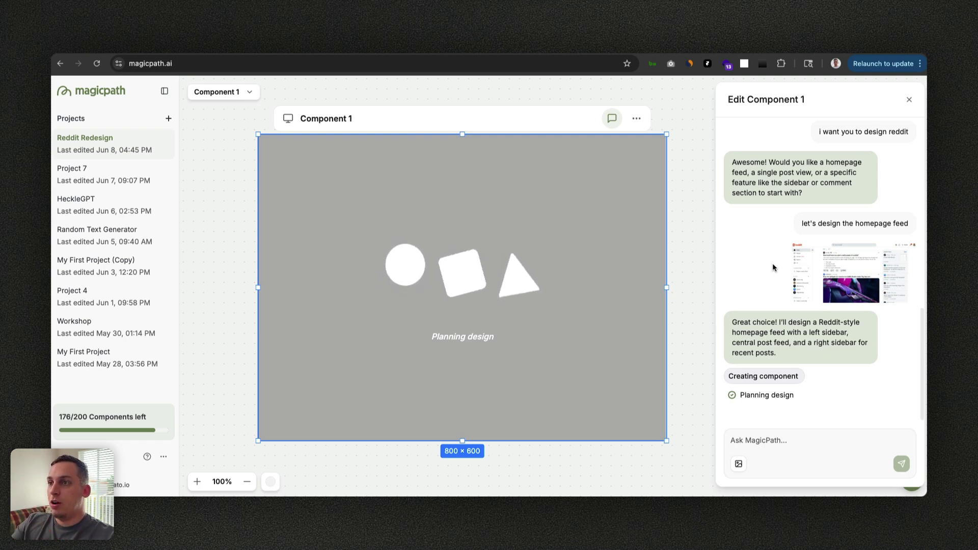
Hide the projects sidebar to free up space around the component being generated.
click(164, 91)
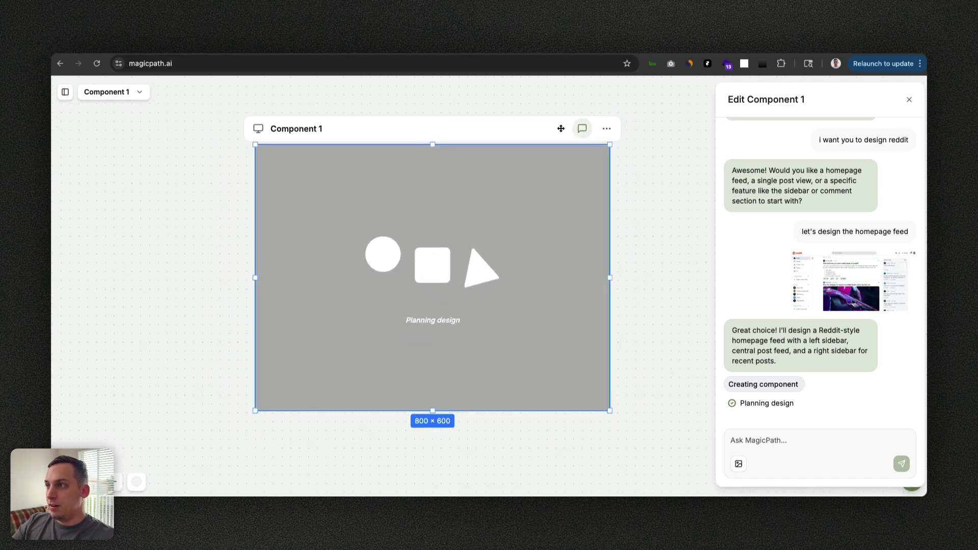
click(607, 130)
click(607, 130)
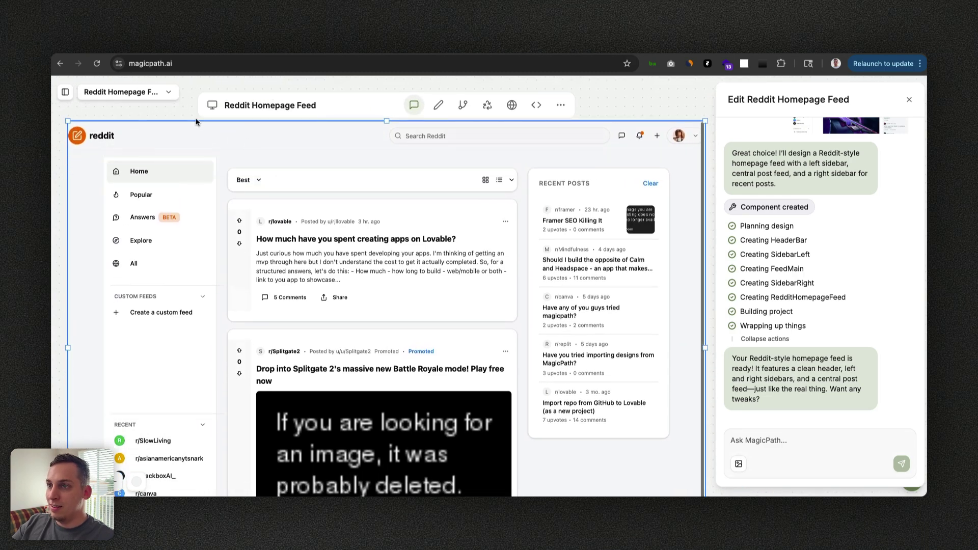
Examine the generated Reddit homepage feed, including its header, search field, post cards and recent posts.
scroll(288, 117, down, 1)
scroll(523, 208, down, 3)
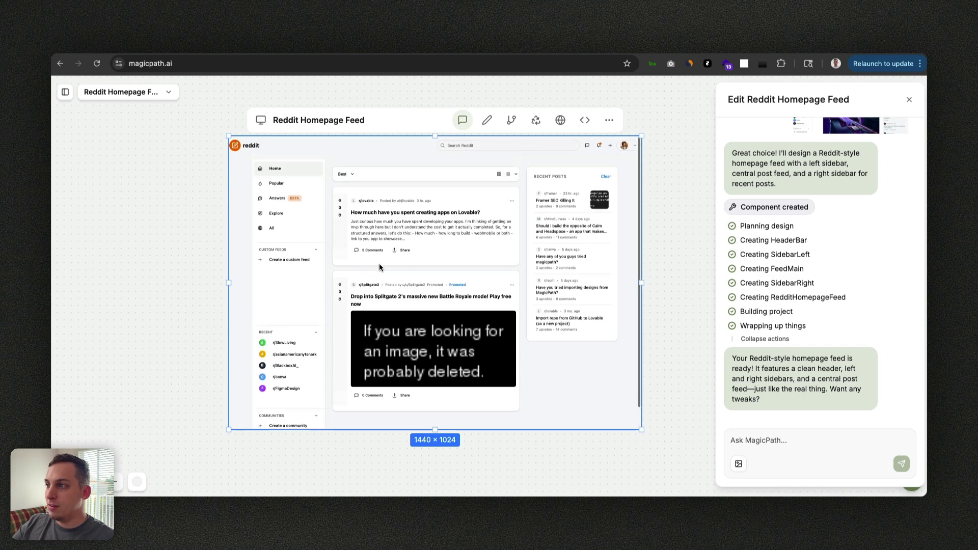
scroll(379, 264, down, 1)
scroll(386, 267, up, 1)
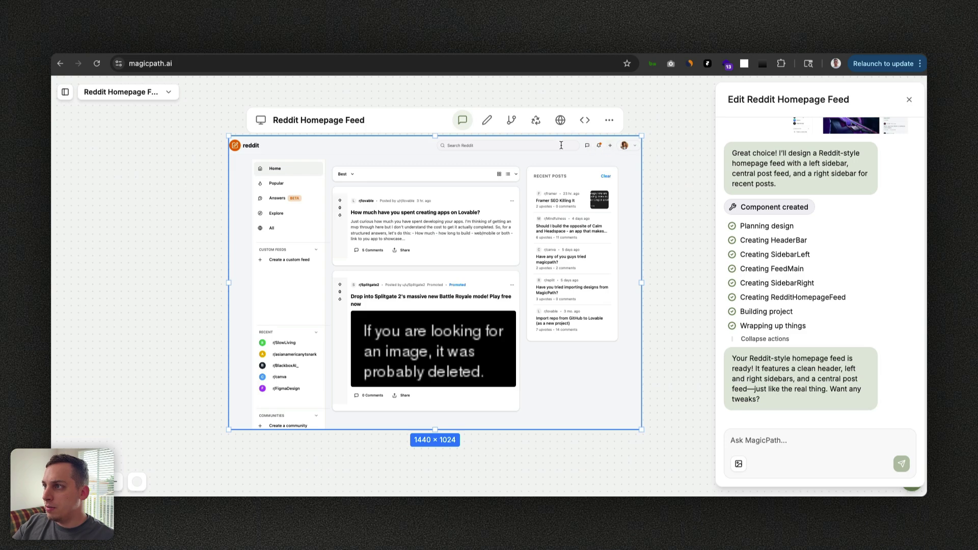
scroll(564, 151, up, 3)
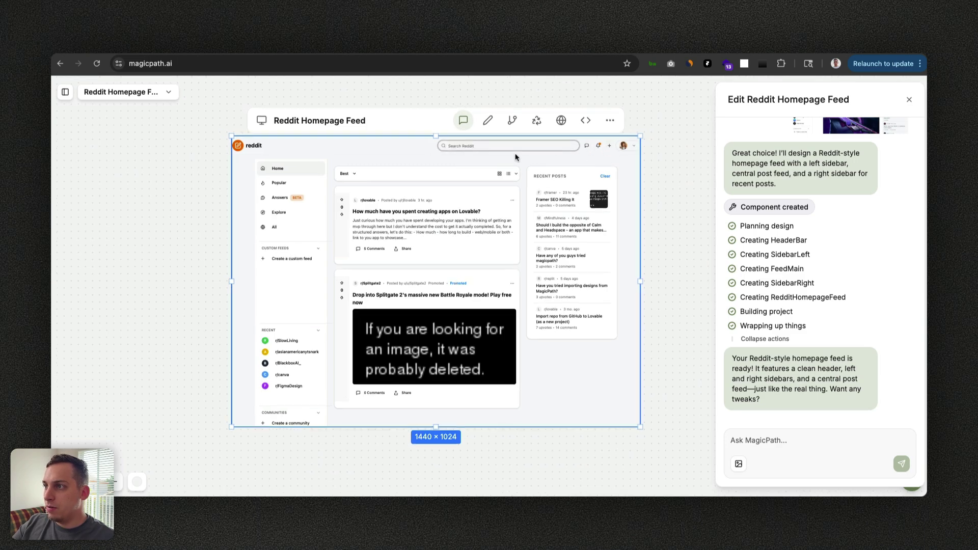
click(586, 220)
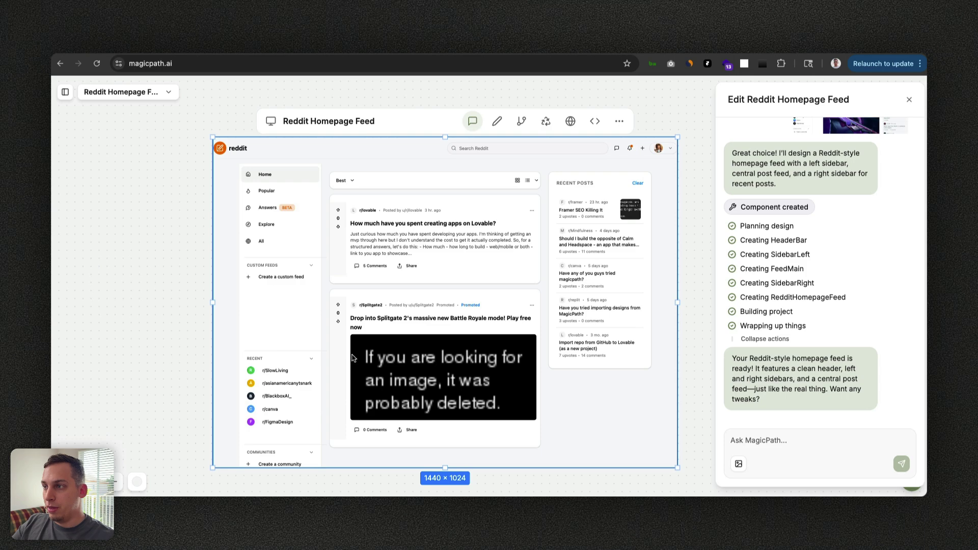
Place the MagicPath window beside the Reddit window and narrow the Reddit Homepage Feed component to 802 × 1024.
key(ctrl+alt+Left)
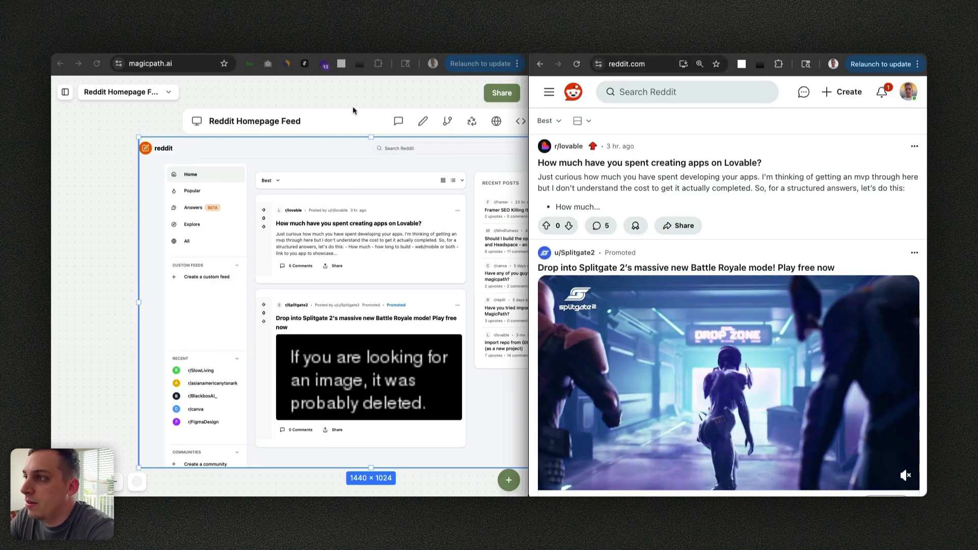
click(344, 152)
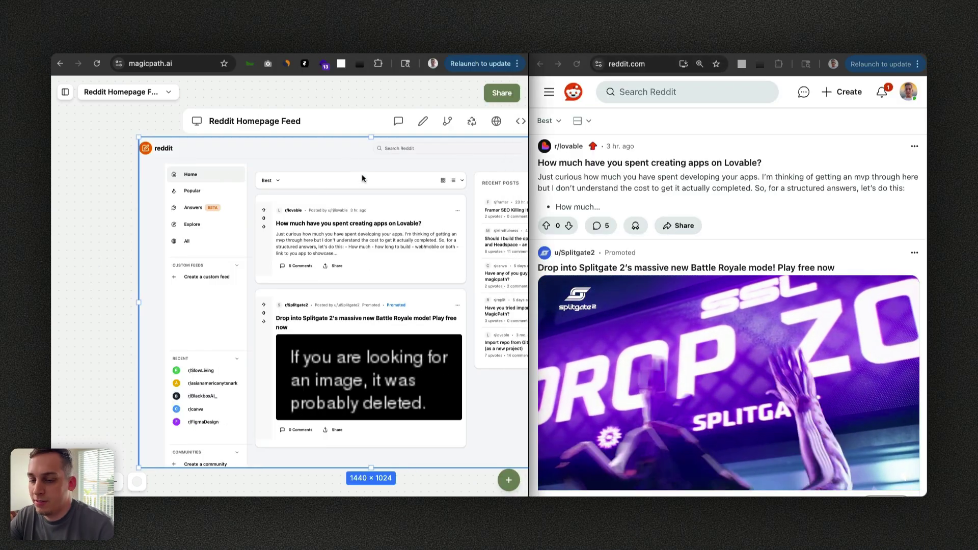
click(99, 160)
scroll(185, 191, down, 3)
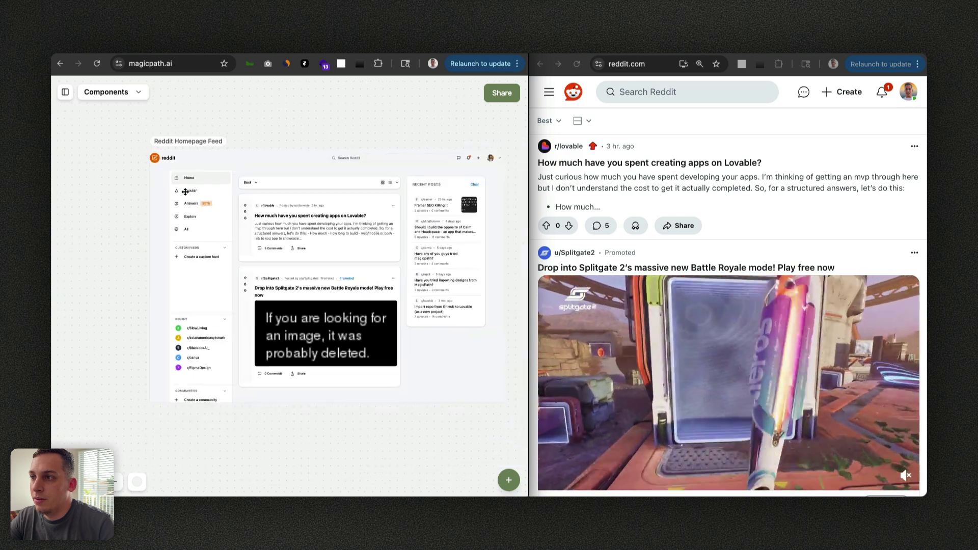
click(222, 147)
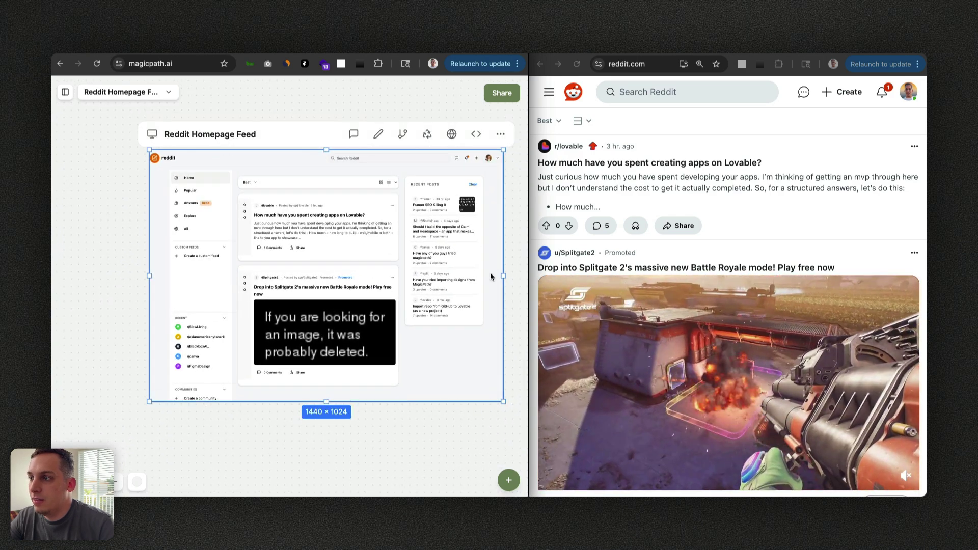
drag(504, 261, 347, 260)
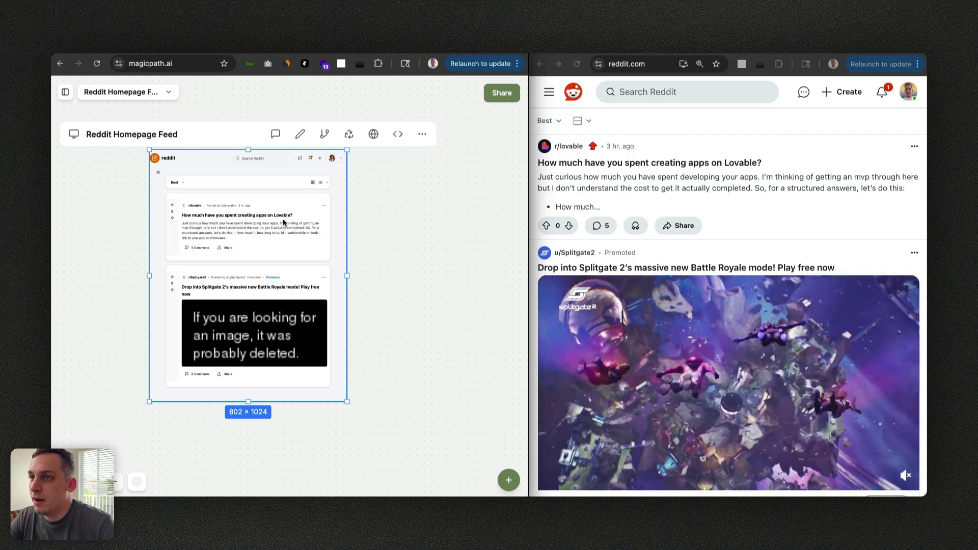
Inspect the narrowed component's Best sort menu and its post layout controls up close.
click(176, 182)
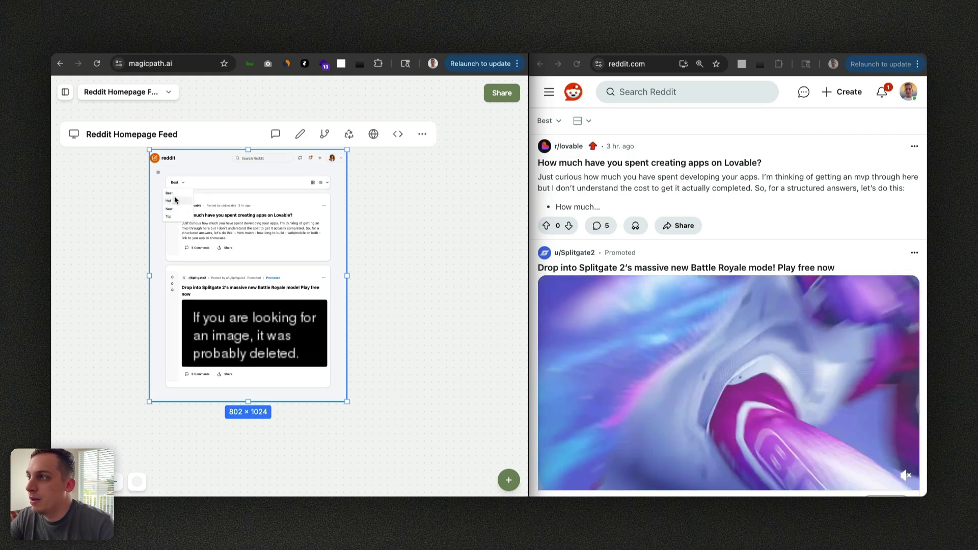
click(327, 183)
scroll(326, 185, down, 3)
scroll(327, 185, up, 5)
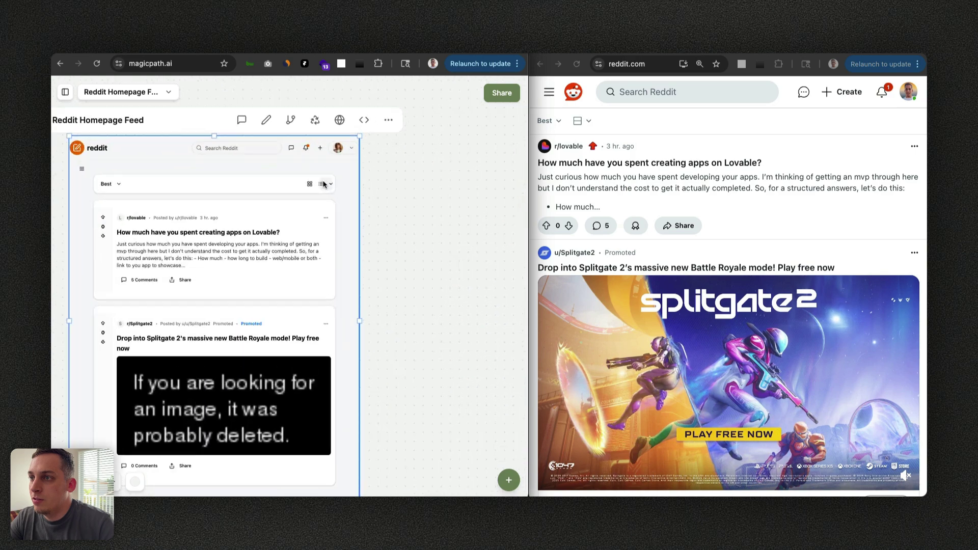
scroll(405, 198, left, 2)
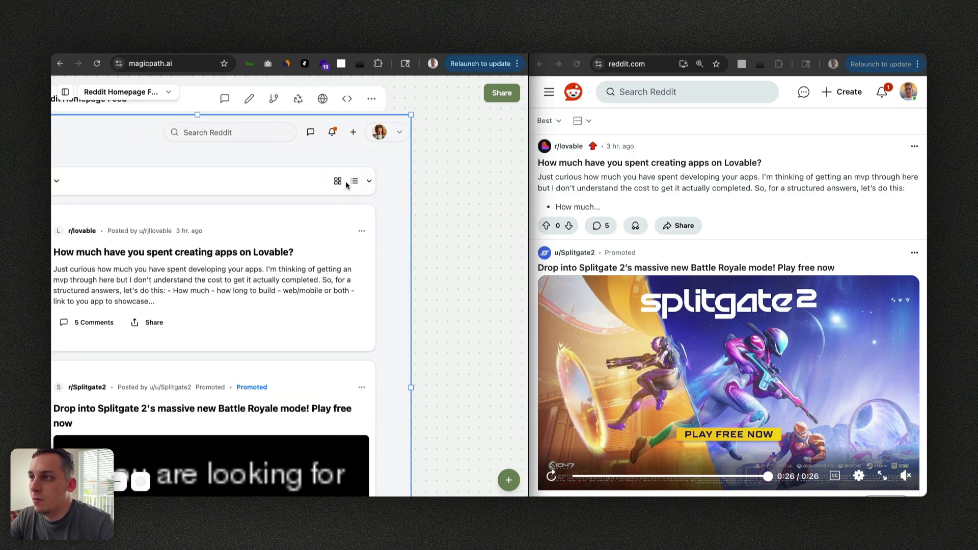
scroll(404, 197, left, 1)
scroll(474, 203, left, 5)
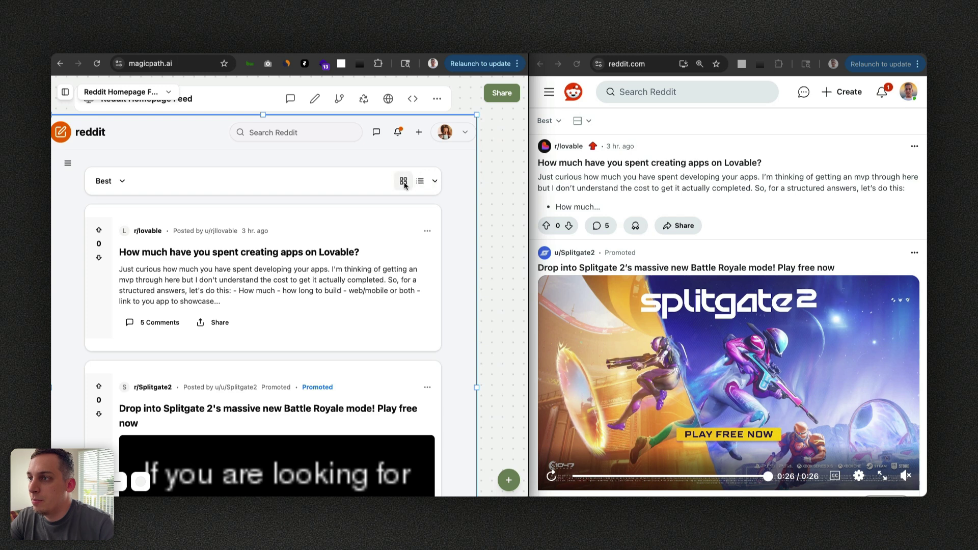
Try the Card, Classic and Compact options in the generated feed's view selector.
click(433, 181)
click(414, 205)
click(433, 181)
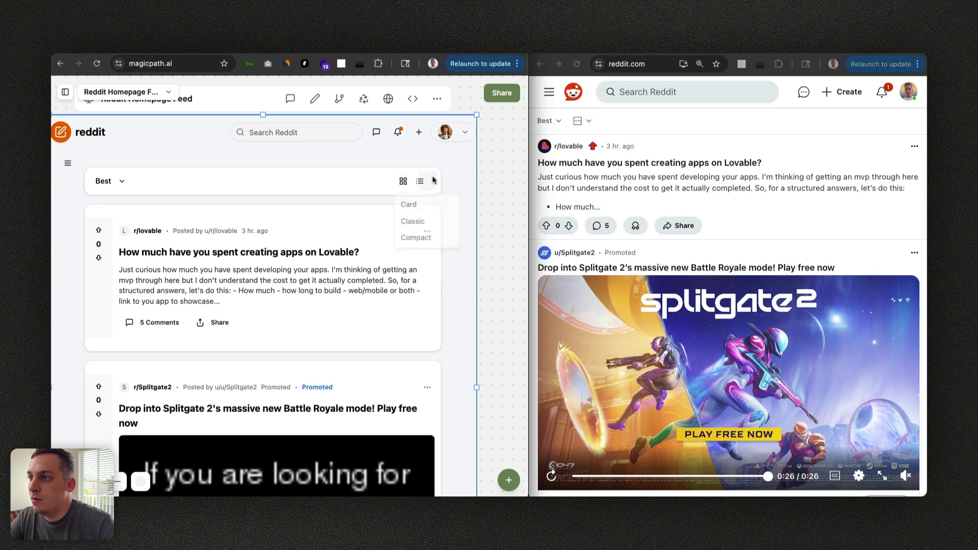
click(413, 221)
click(433, 182)
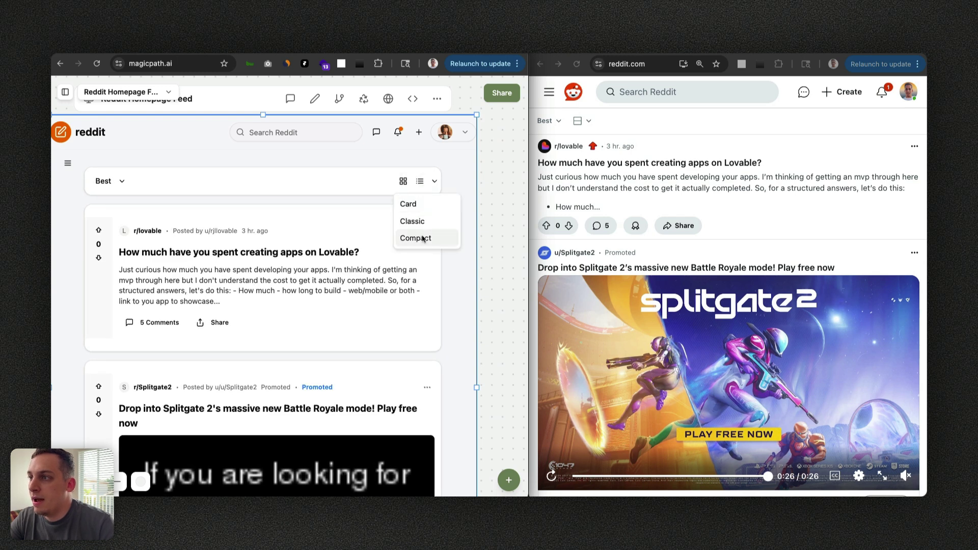
click(423, 237)
Switch the real Reddit feed to Compact view and back to Card view for comparison.
click(583, 121)
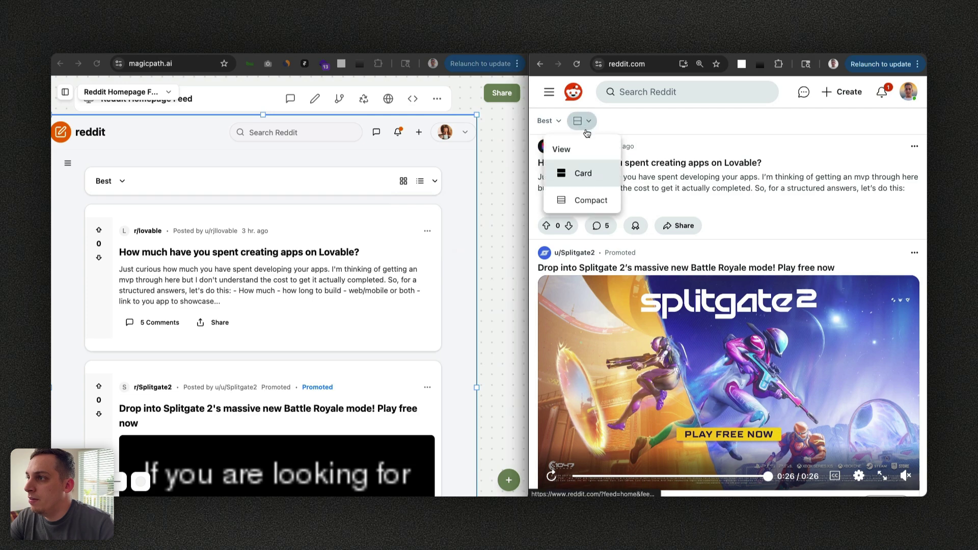
click(589, 199)
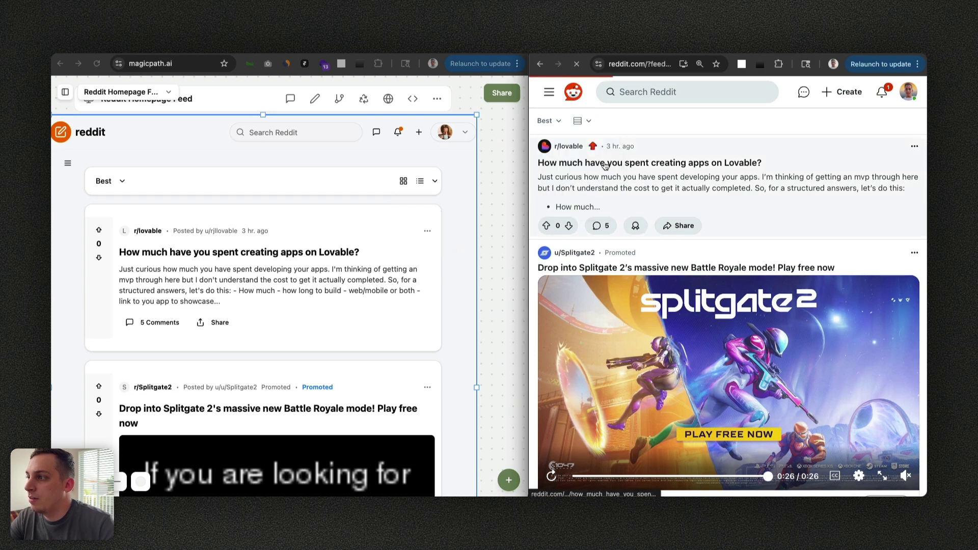
click(582, 121)
click(583, 175)
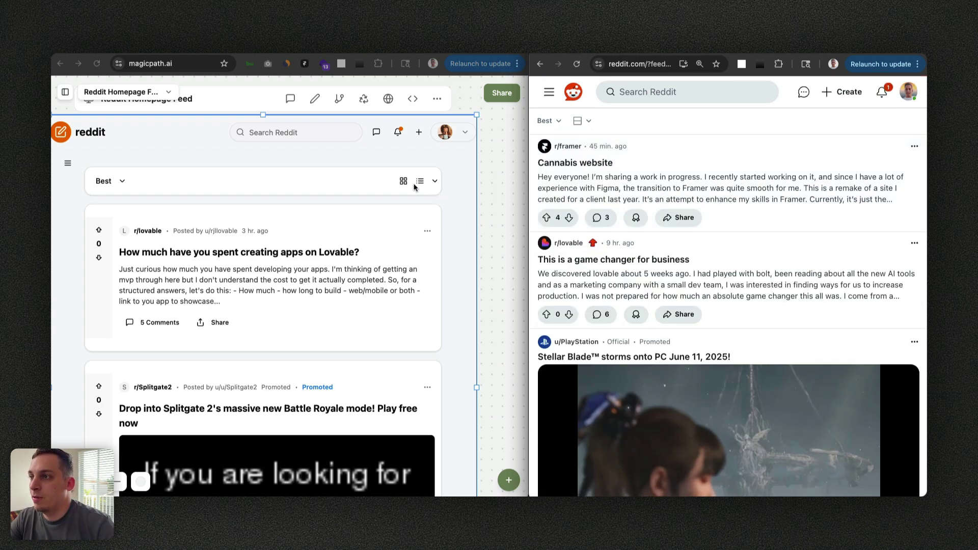
Test opening and closing the Best sort menu in the generated feed, checking its sort options.
click(125, 183)
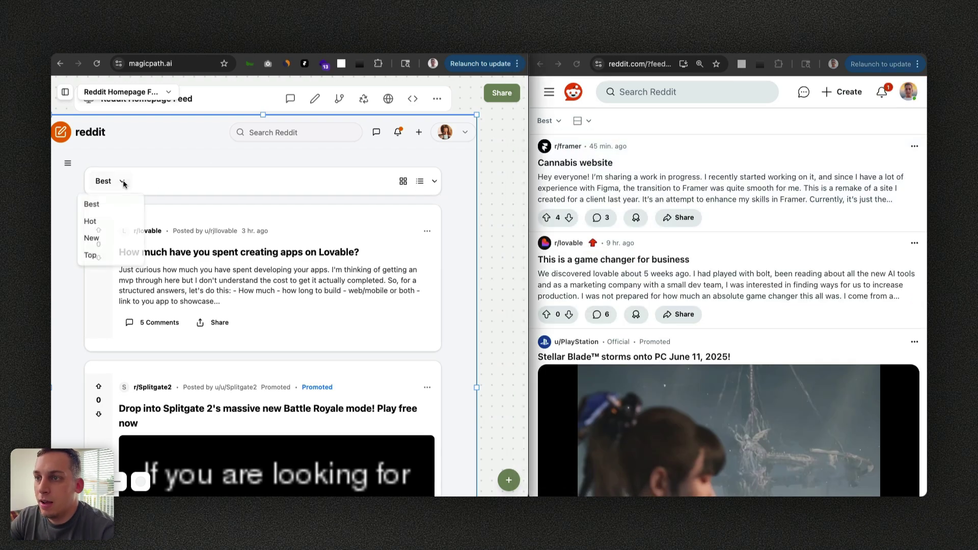
click(110, 182)
click(109, 182)
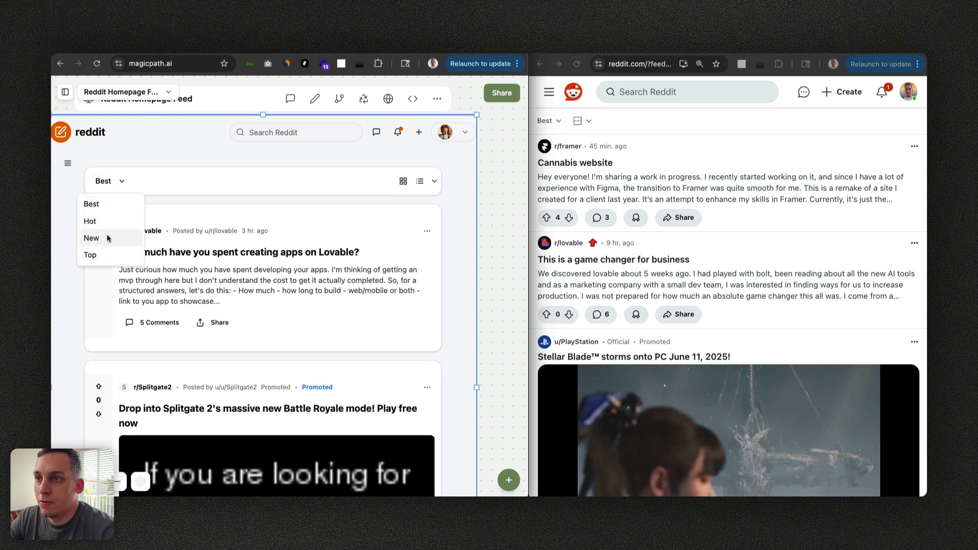
click(125, 181)
click(124, 182)
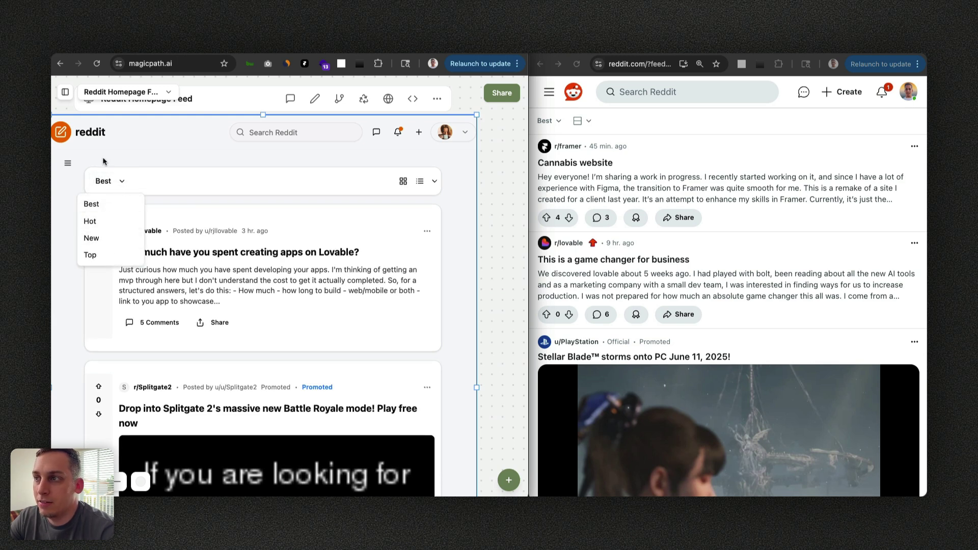
click(104, 161)
Open the narrowed component's collapsed navigation sidebar and check how its contents and the feed scroll.
click(71, 166)
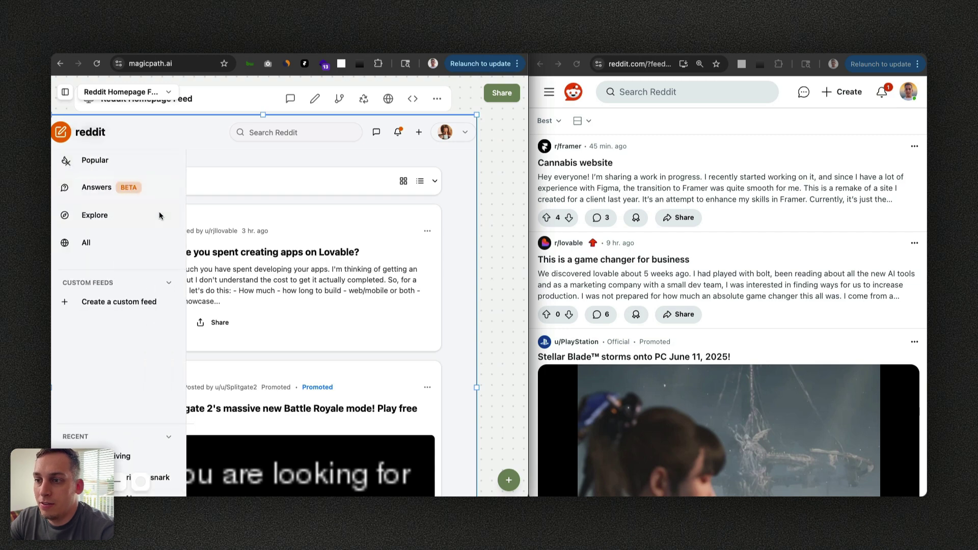
scroll(102, 280, down, 2)
scroll(109, 331, up, 2)
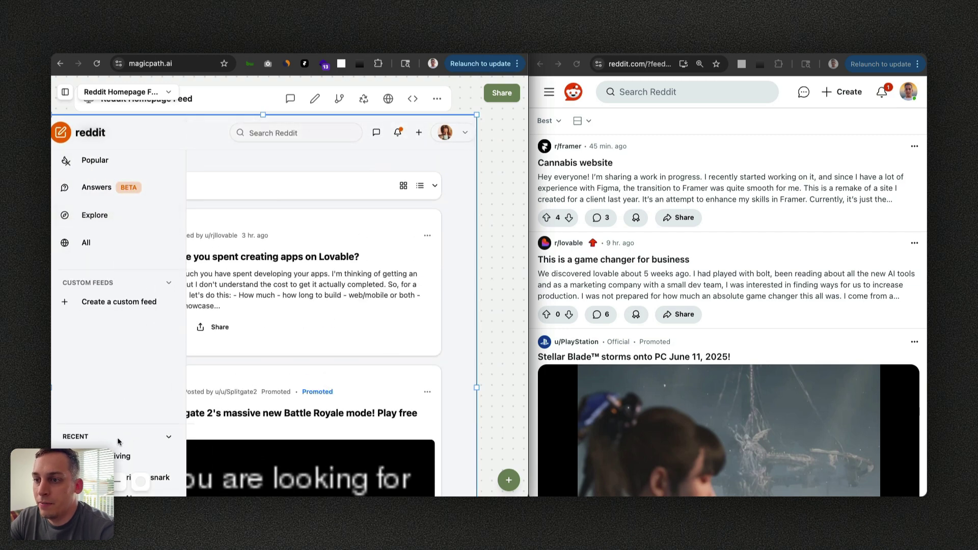
scroll(125, 433, down, 2)
scroll(125, 433, up, 2)
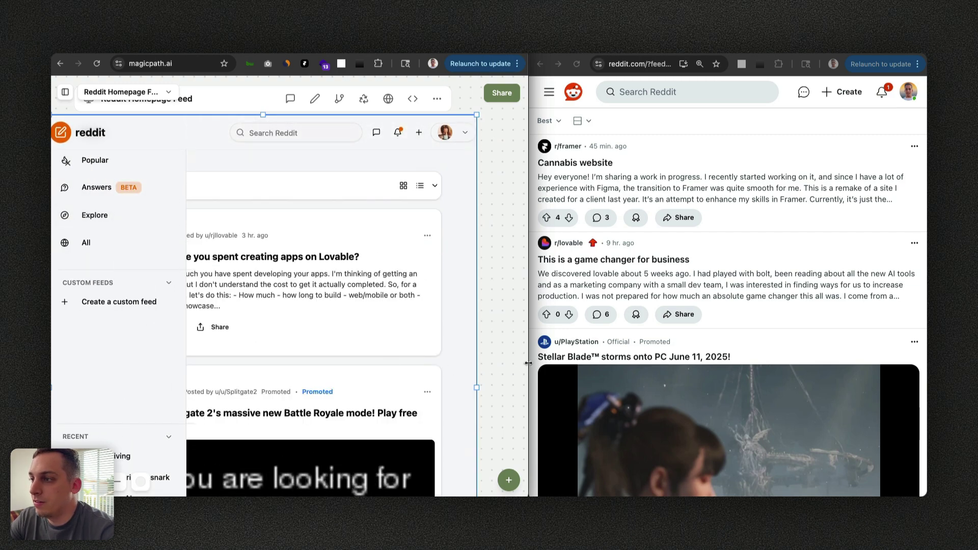
Expand the MagicPath window to full width and widen the Reddit Homepage Feed component to 1137 × 1024.
drag(525, 366, 927, 286)
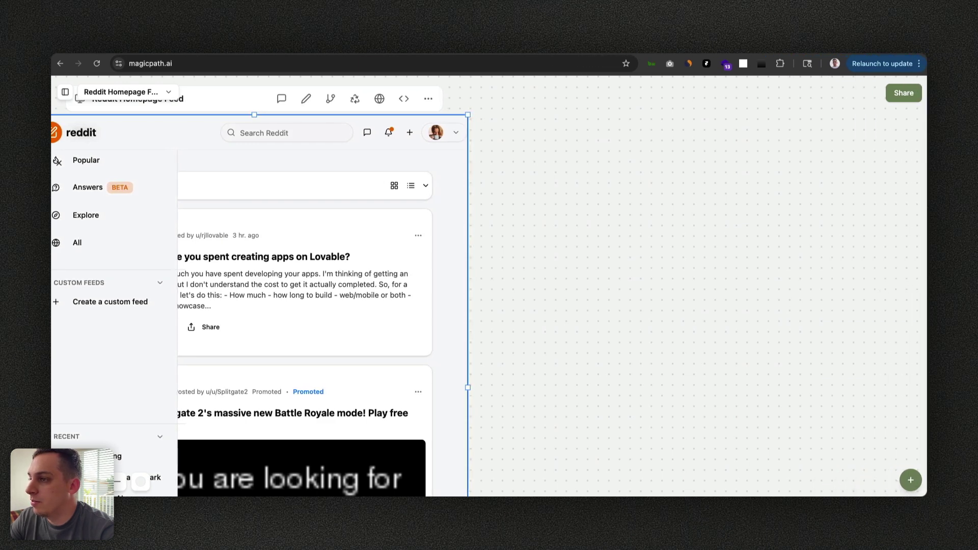
scroll(622, 291, down, 2)
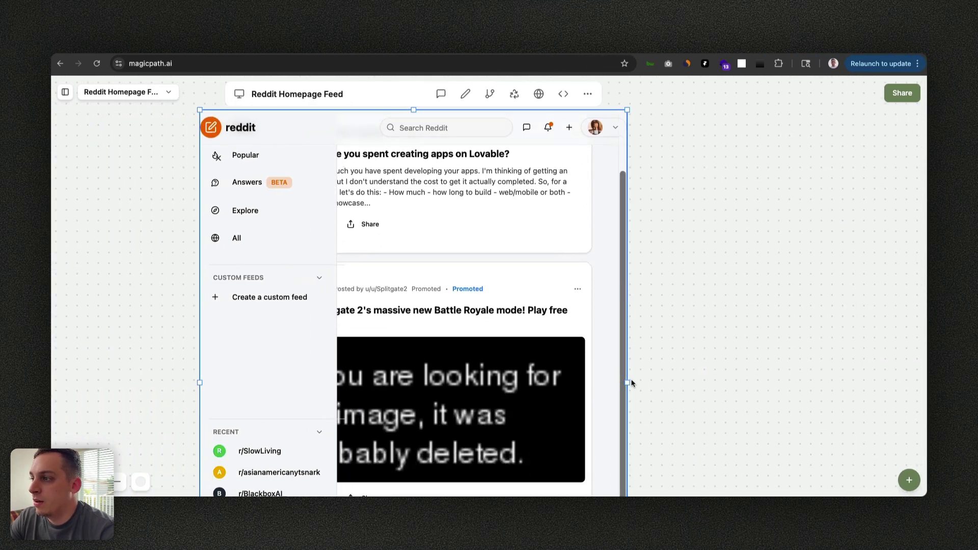
click(632, 383)
click(616, 328)
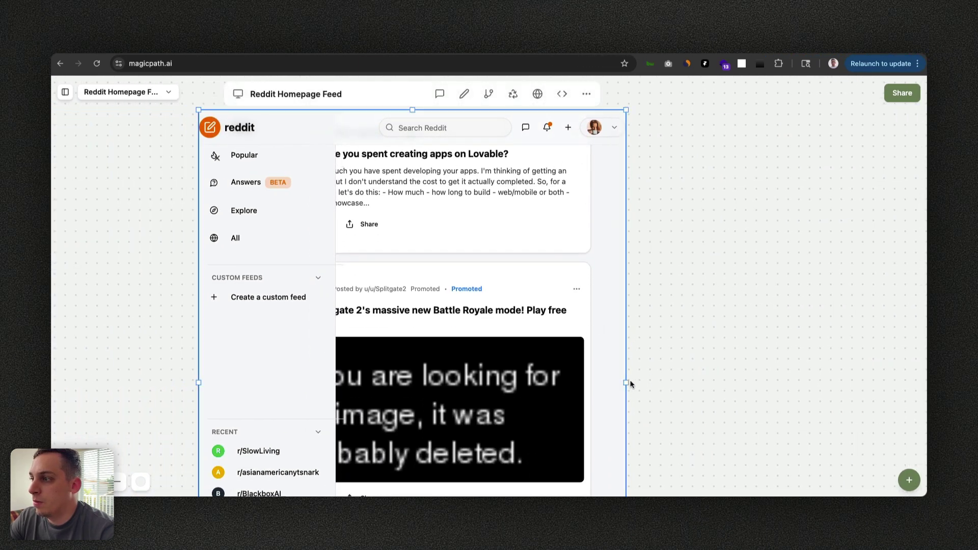
drag(627, 382, 800, 380)
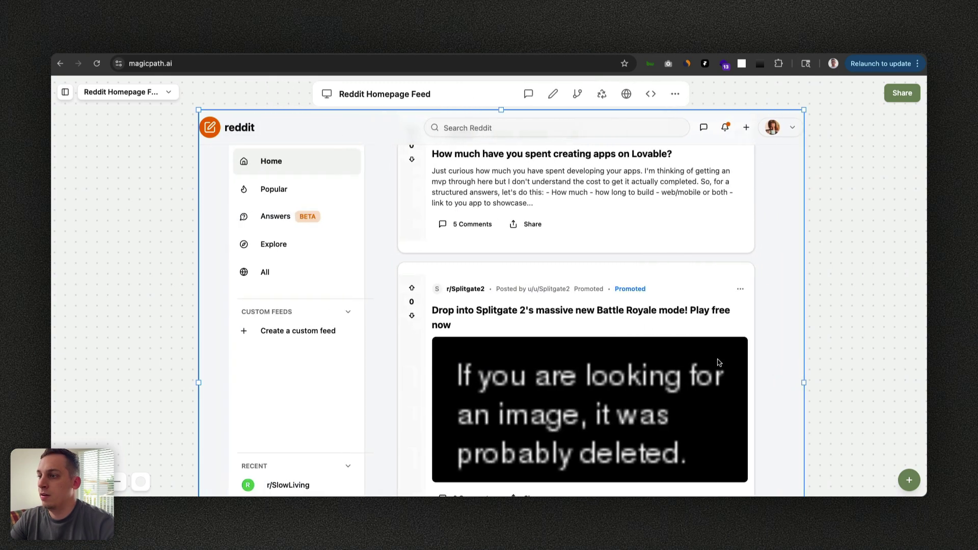
Examine the widened homepage feed, including its sidebar, post cards, header icons and profile control.
scroll(623, 297, down, 3)
scroll(571, 287, up, 3)
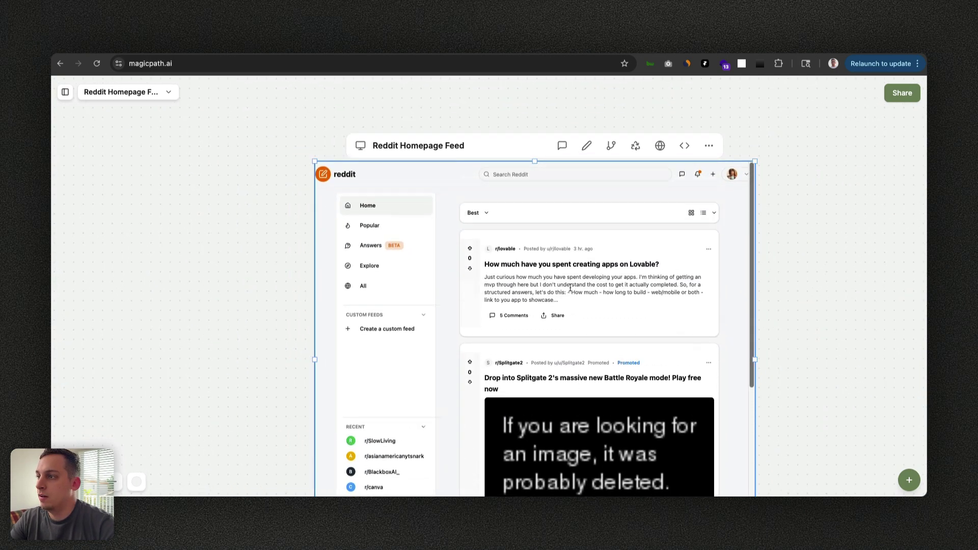
scroll(760, 253, down, 3)
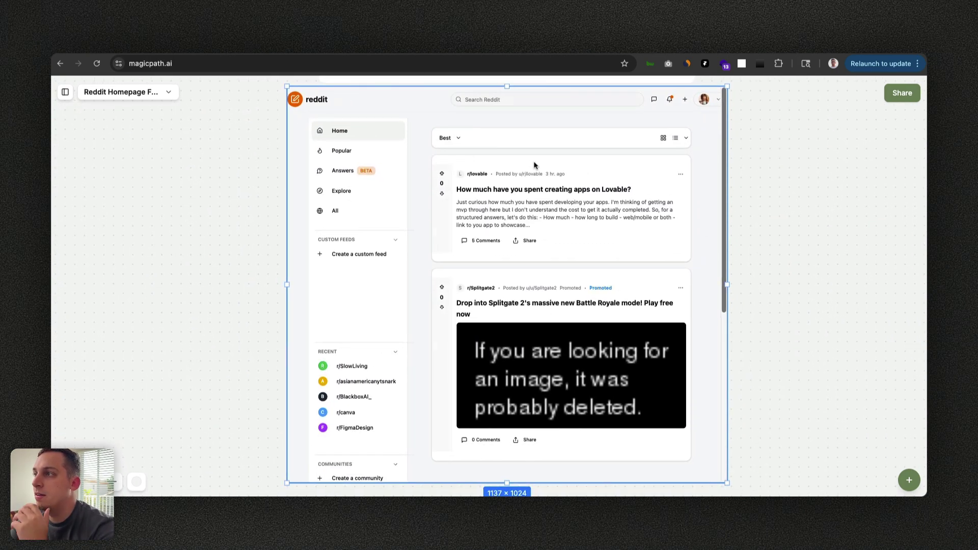
scroll(267, 128, right, 1)
click(234, 130)
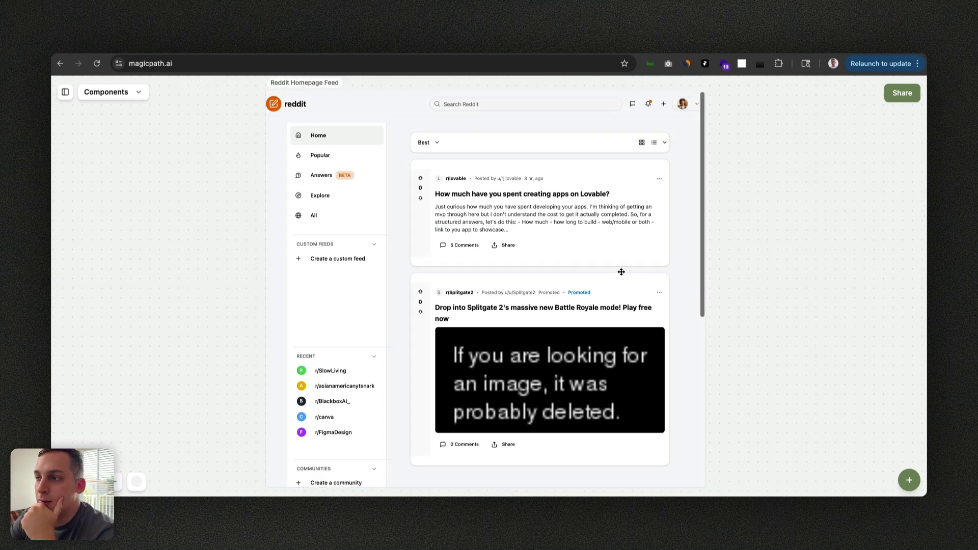
scroll(482, 272, up, 1)
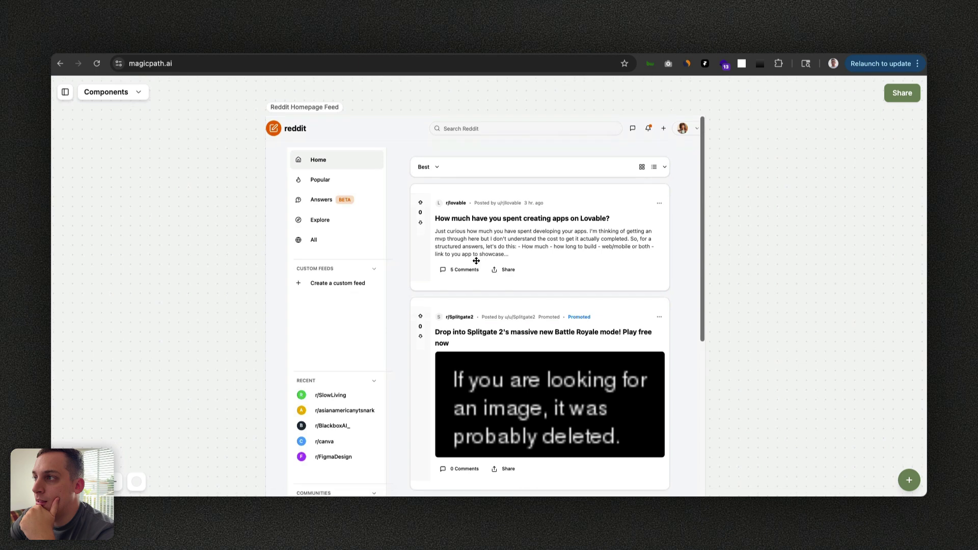
click(632, 128)
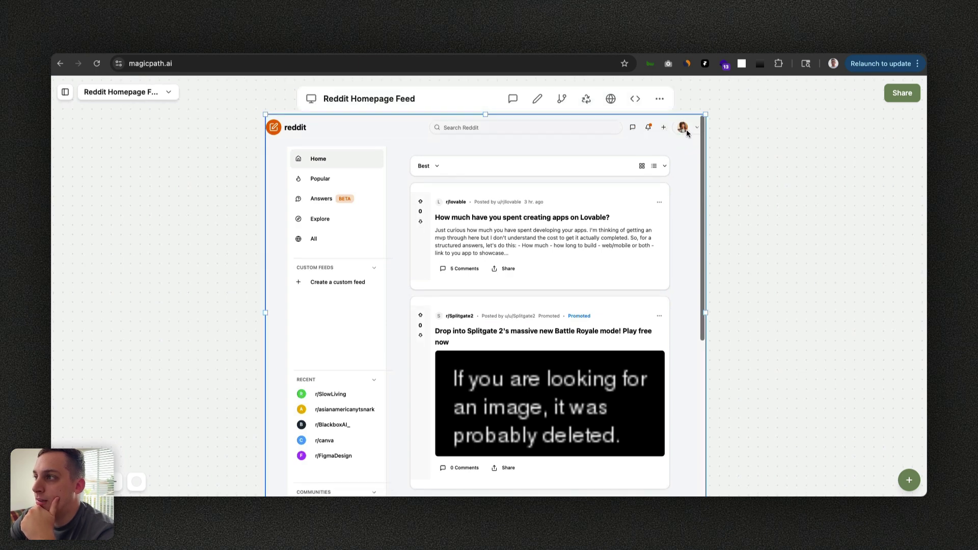
scroll(704, 137, down, 2)
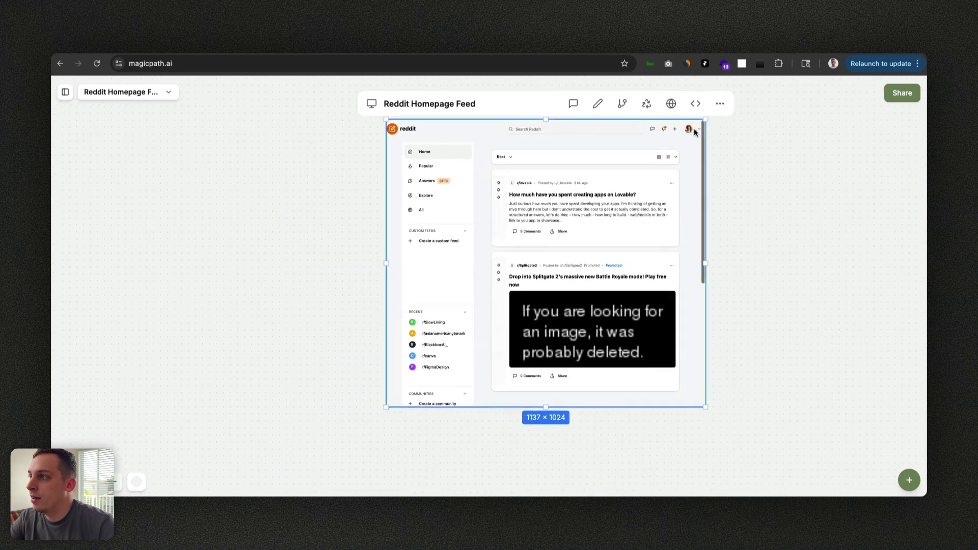
scroll(701, 132, up, 10)
scroll(664, 144, down, 8)
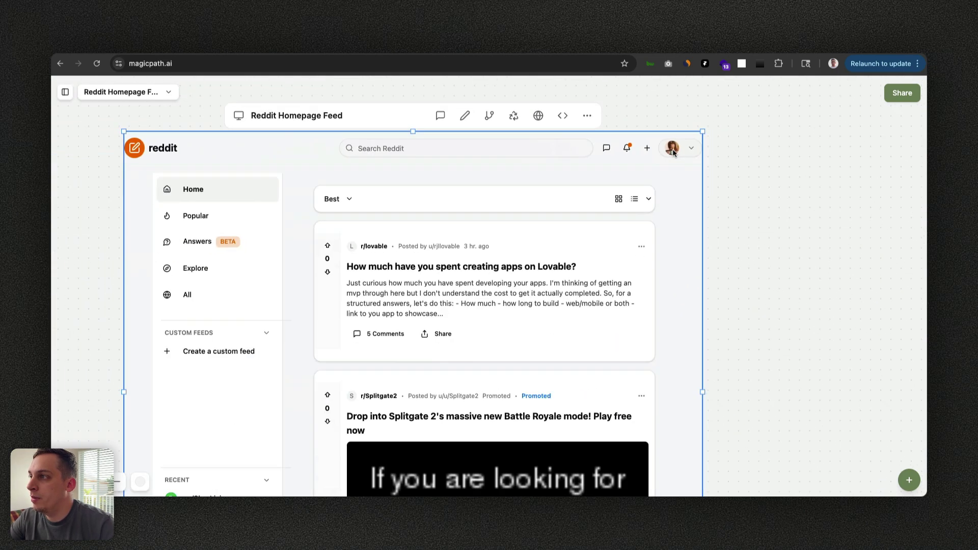
scroll(705, 102, down, 3)
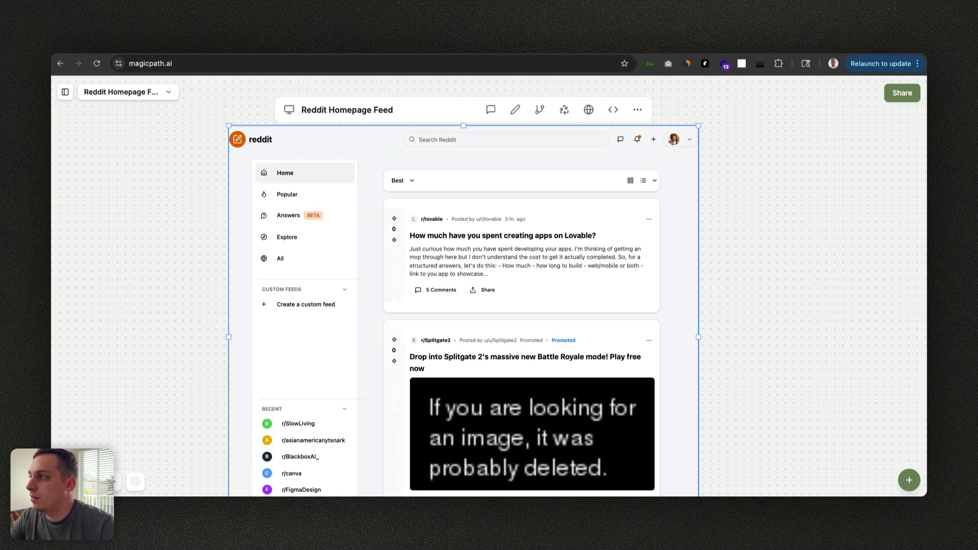
Switch to the real Reddit homepage and widen its window to compare the full layout with the generated one.
key(ctrl+Right)
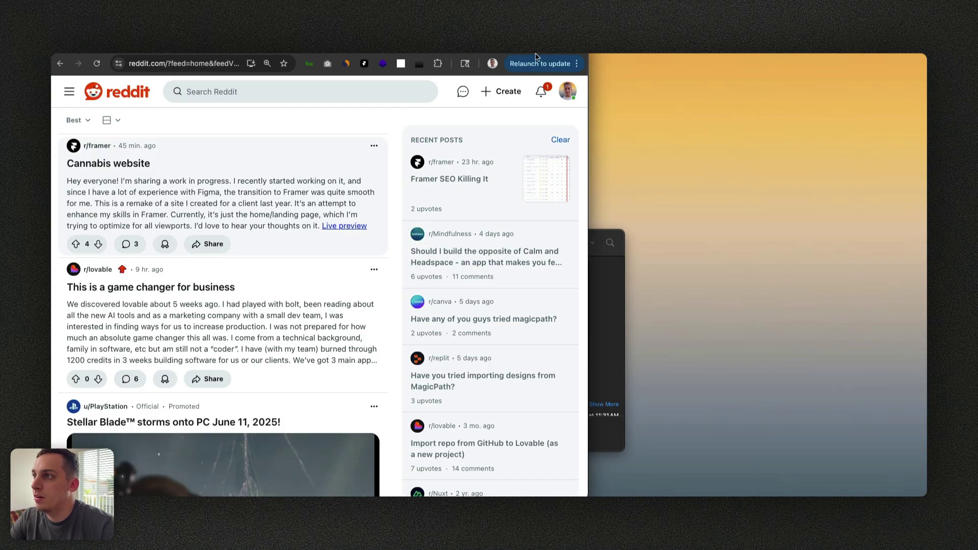
drag(588, 130, 926, 131)
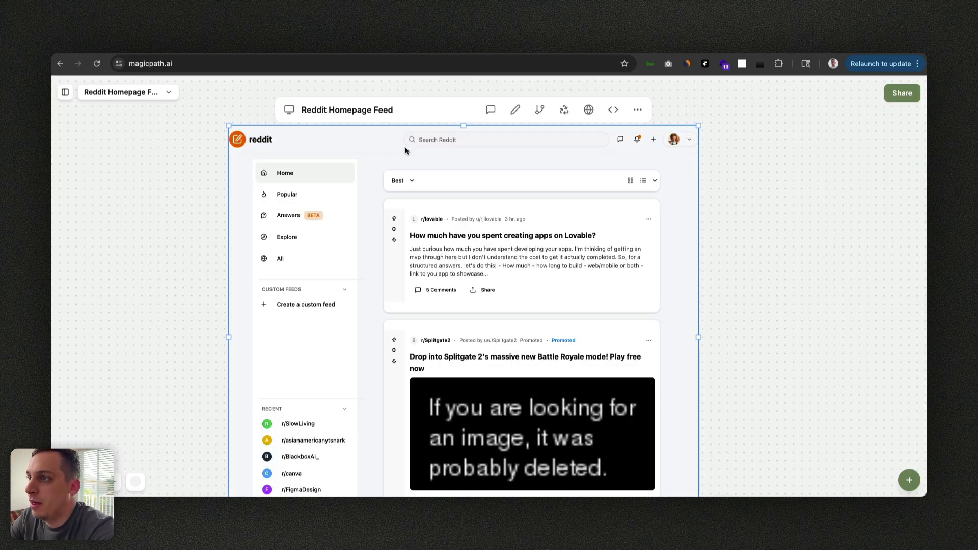
Generate auto variants of the Reddit Homepage Feed component and move the Variant 1 and Variant 2 frames closer to the original.
click(563, 110)
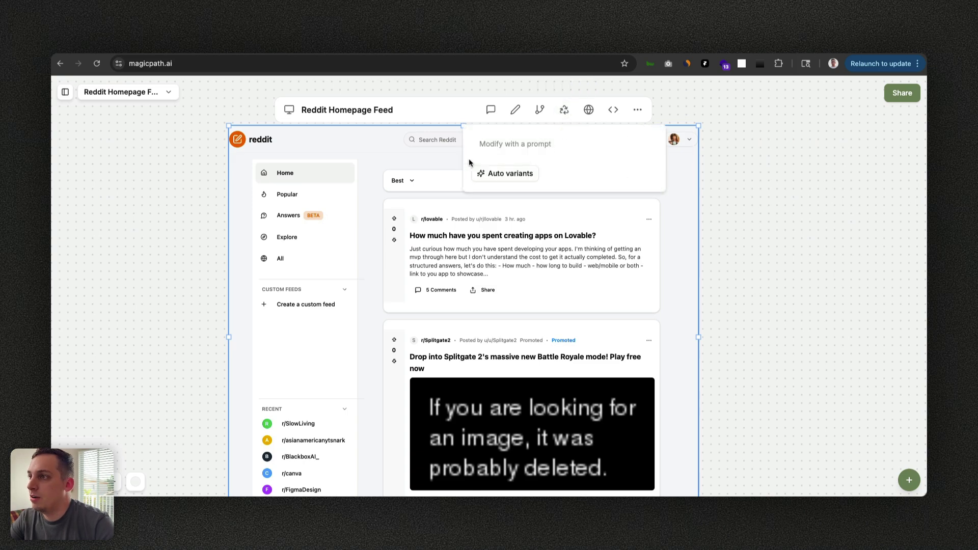
scroll(396, 153, down, 3)
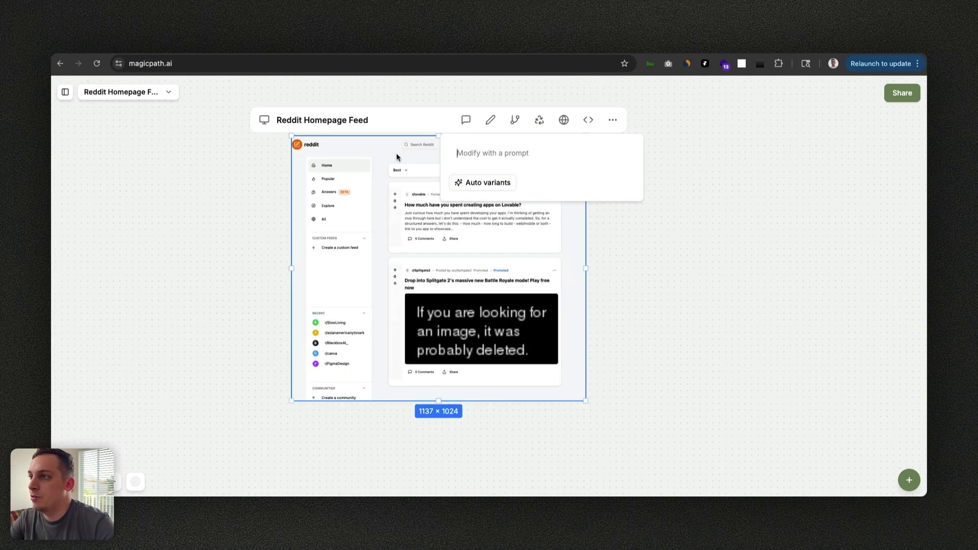
click(472, 187)
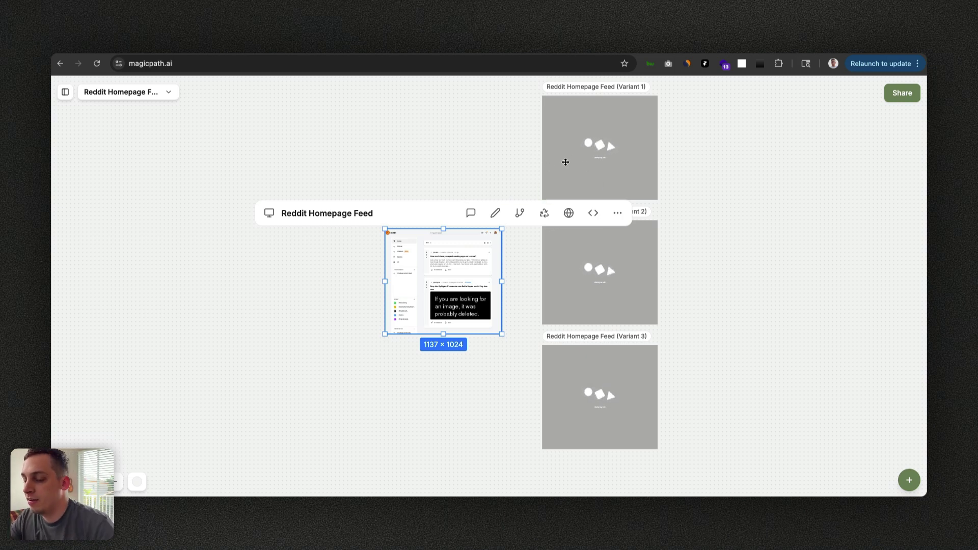
drag(564, 163, 539, 163)
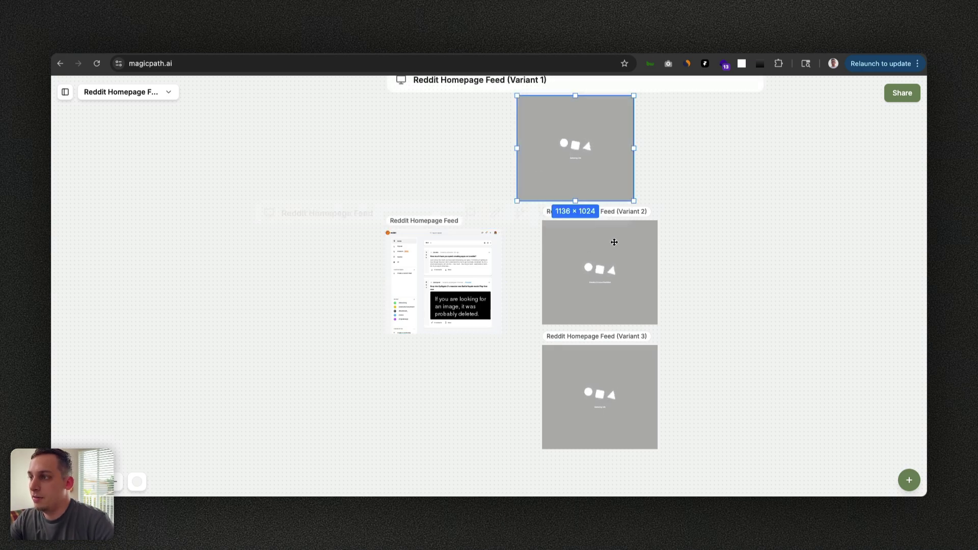
drag(608, 250, 593, 252)
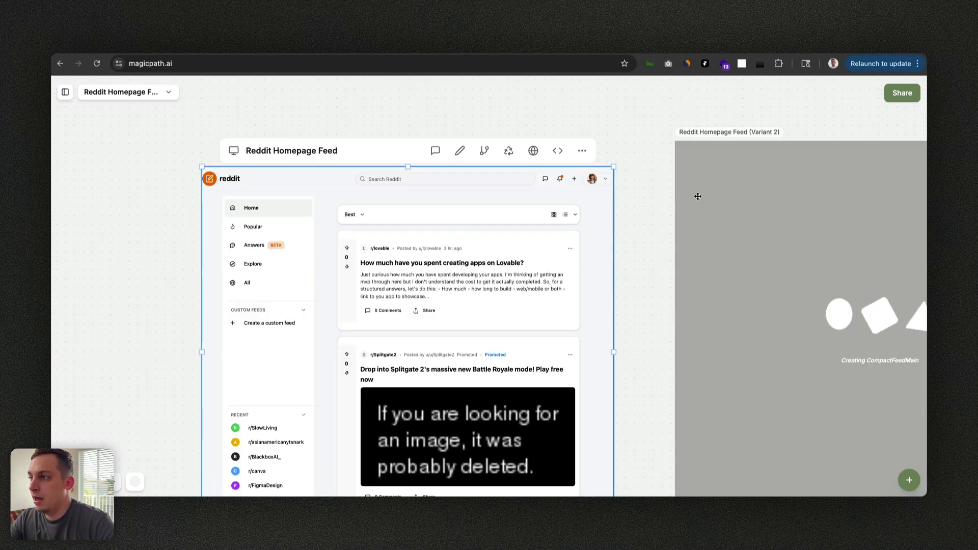
Open the original Reddit Homepage Feed for editing and examine the layout and appearance settings of the header div containing the search box.
scroll(695, 196, right, 1)
scroll(689, 197, left, 2)
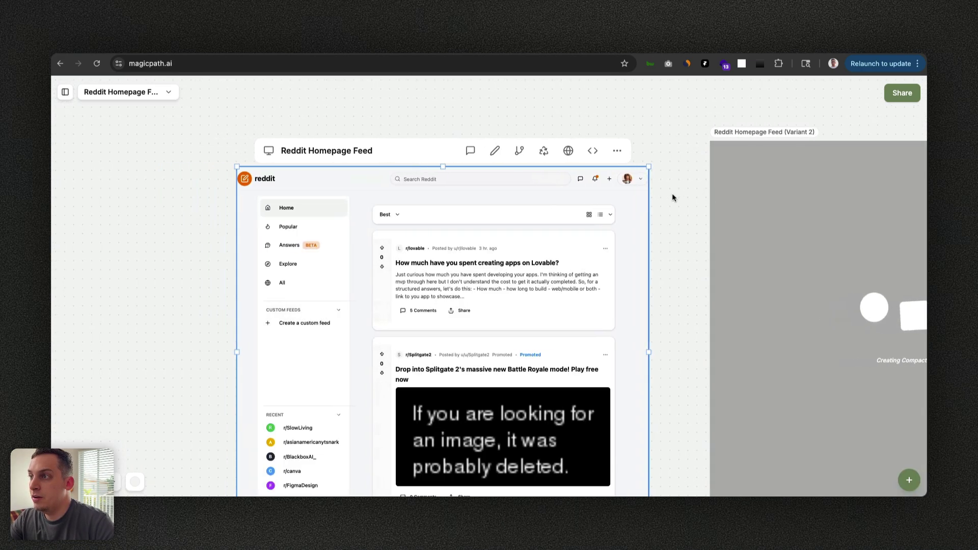
scroll(522, 160, up, 3)
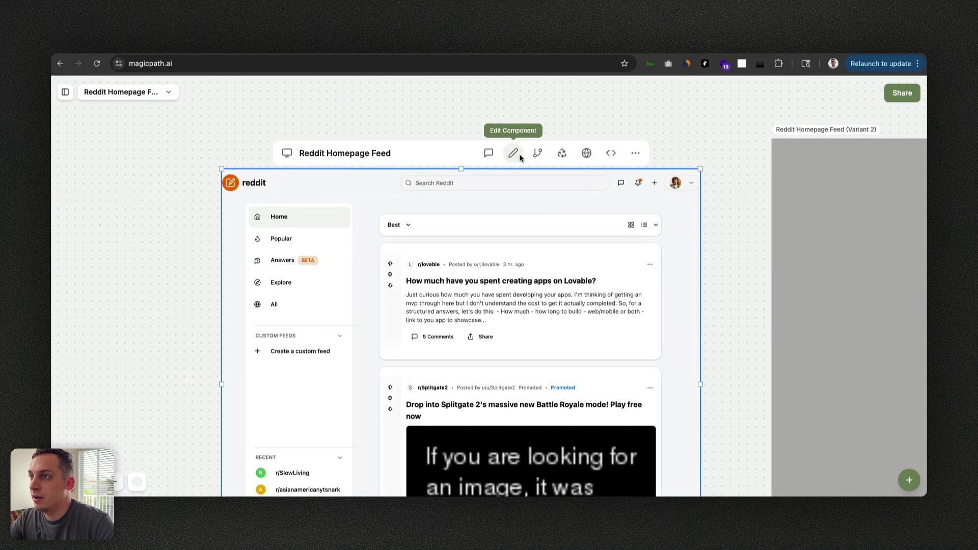
click(511, 154)
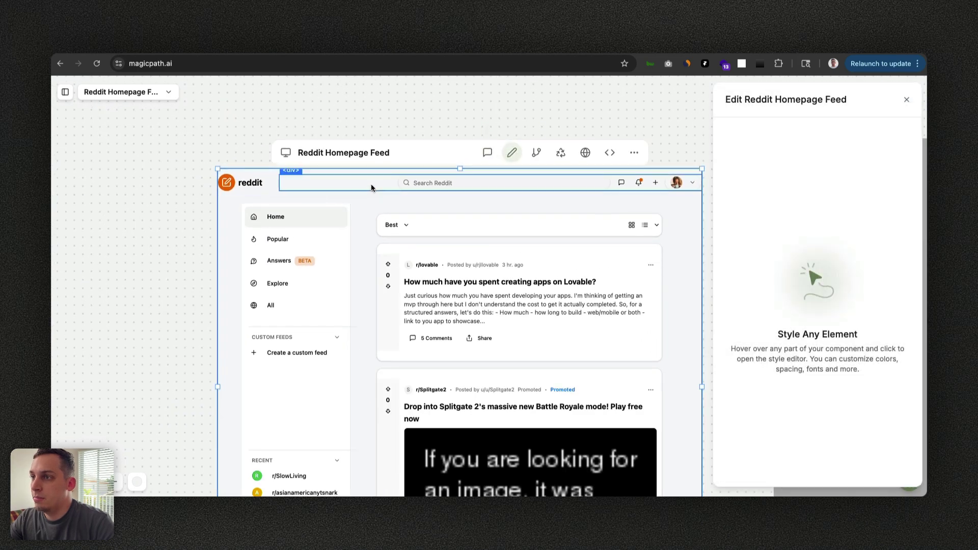
click(385, 187)
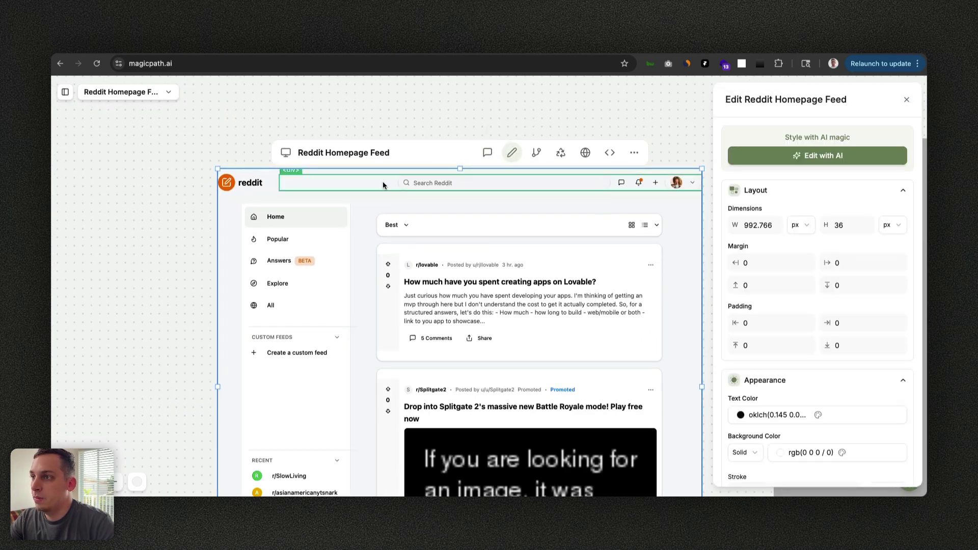
scroll(765, 270, down, 4)
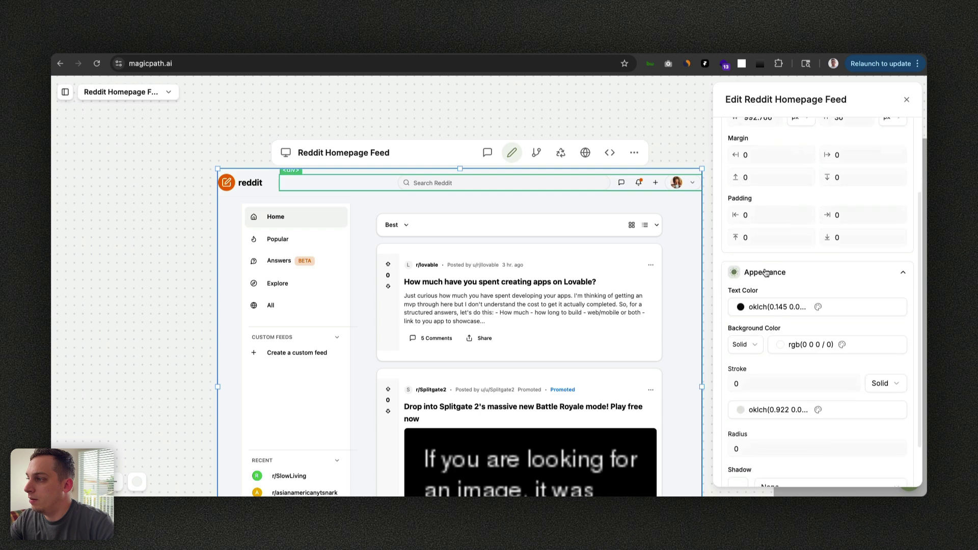
scroll(766, 272, up, 3)
scroll(766, 273, up, 1)
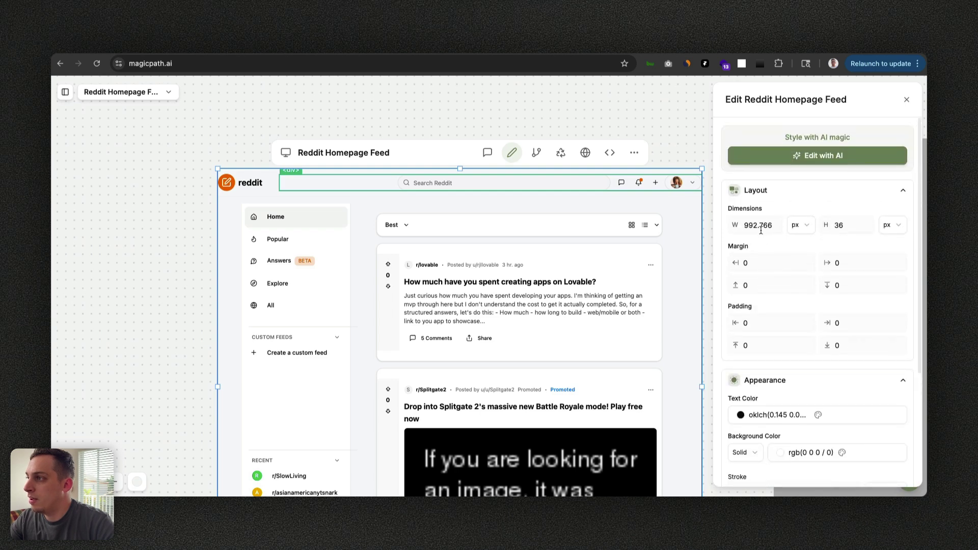
Select the header div around the search input and generate an AI edit with the prompt "make the input align to the left of this div".
click(493, 181)
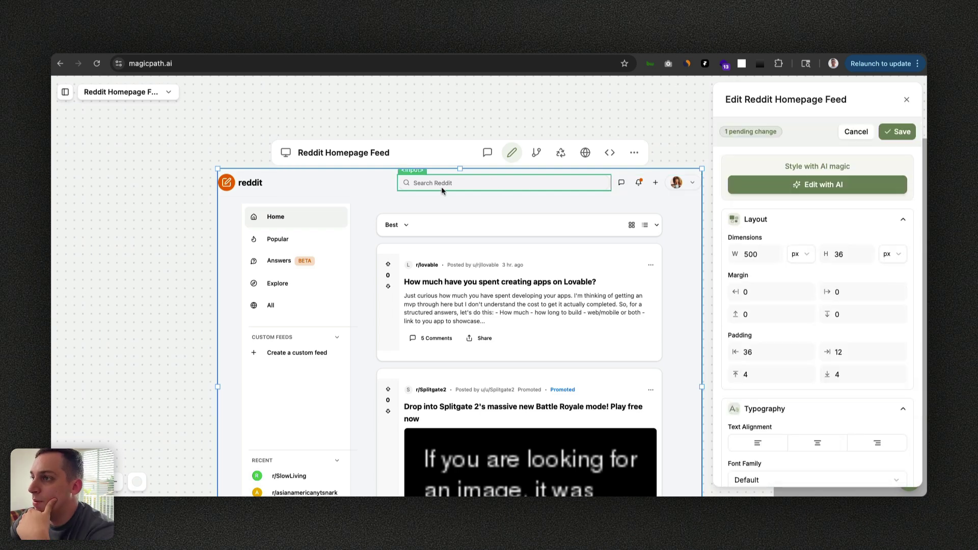
click(548, 188)
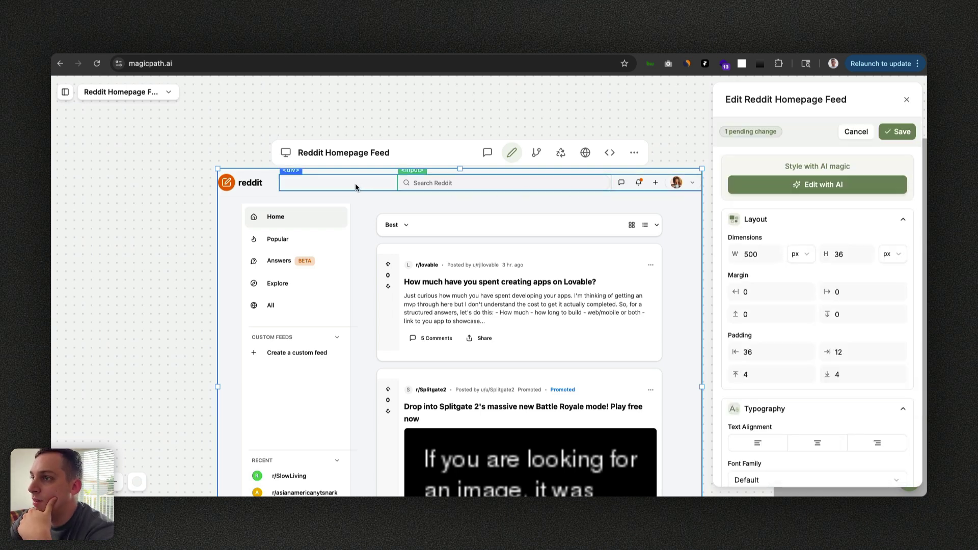
click(777, 188)
text(make the input allign to the left of this div)
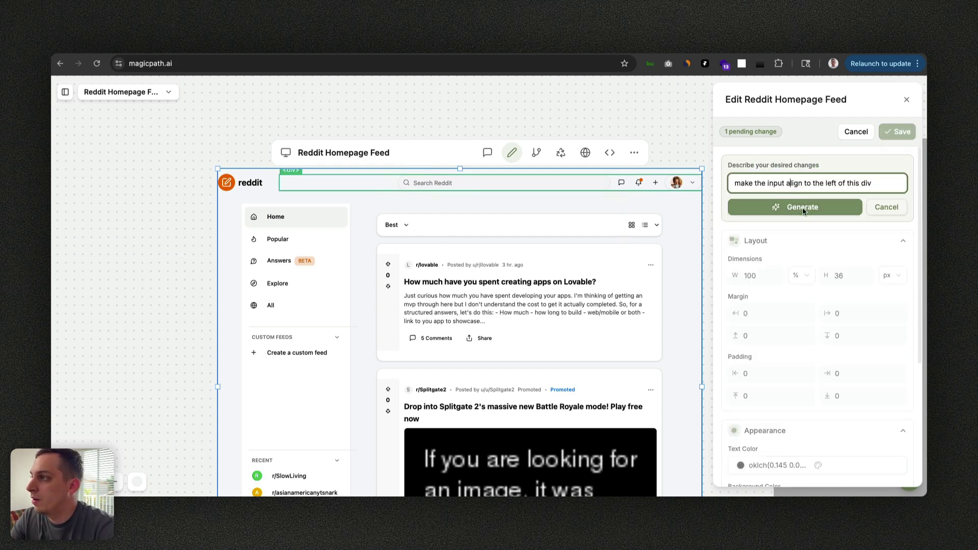
click(802, 207)
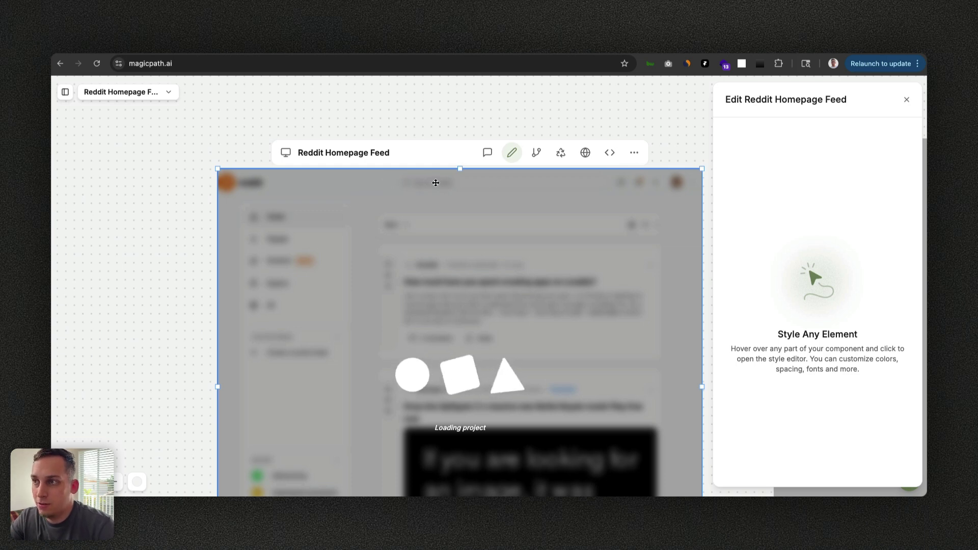
Examine the generated Variant 3 and Variant 1 feeds, comparing their post cards, voting controls and promoted-post styling.
scroll(388, 199, down, 5)
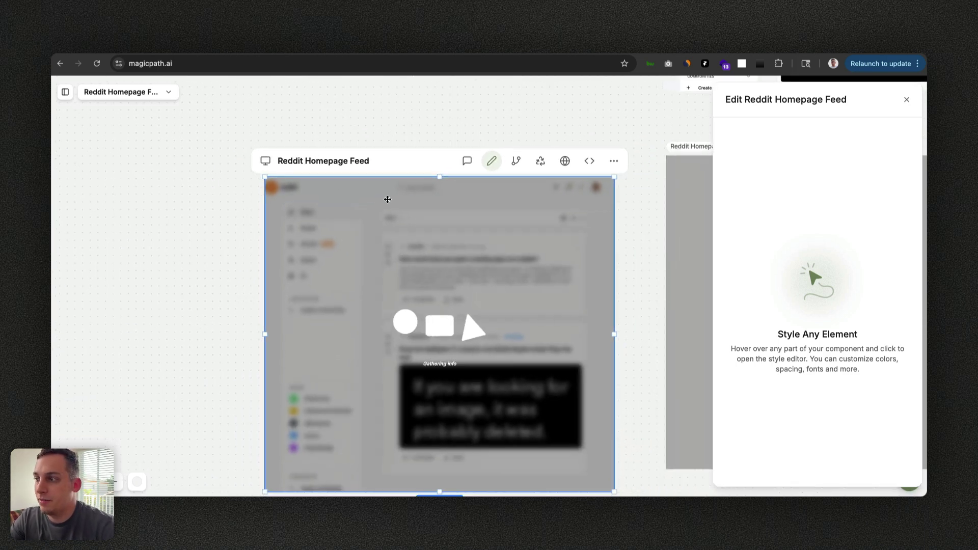
scroll(388, 200, down, 5)
scroll(389, 197, right, 3)
scroll(386, 199, down, 5)
scroll(379, 198, right, 5)
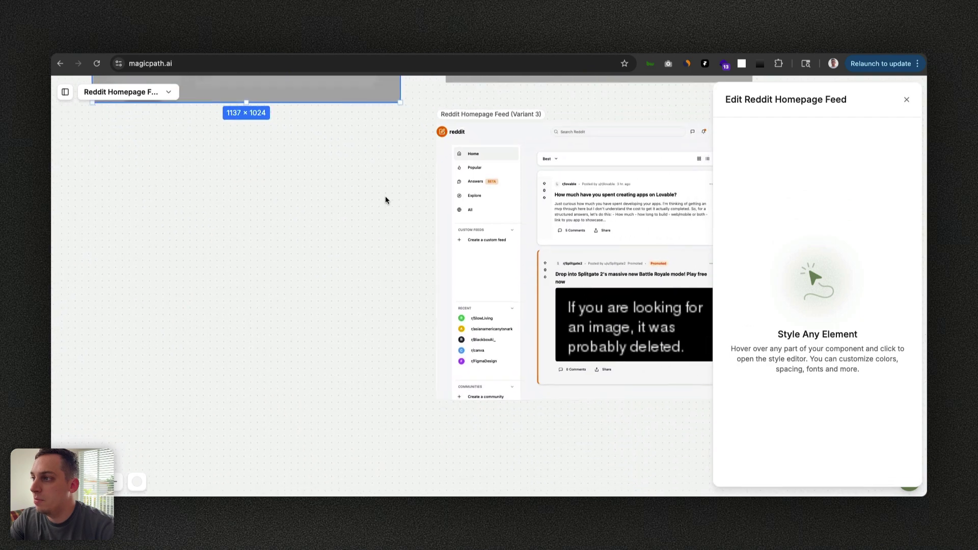
scroll(376, 198, up, 3)
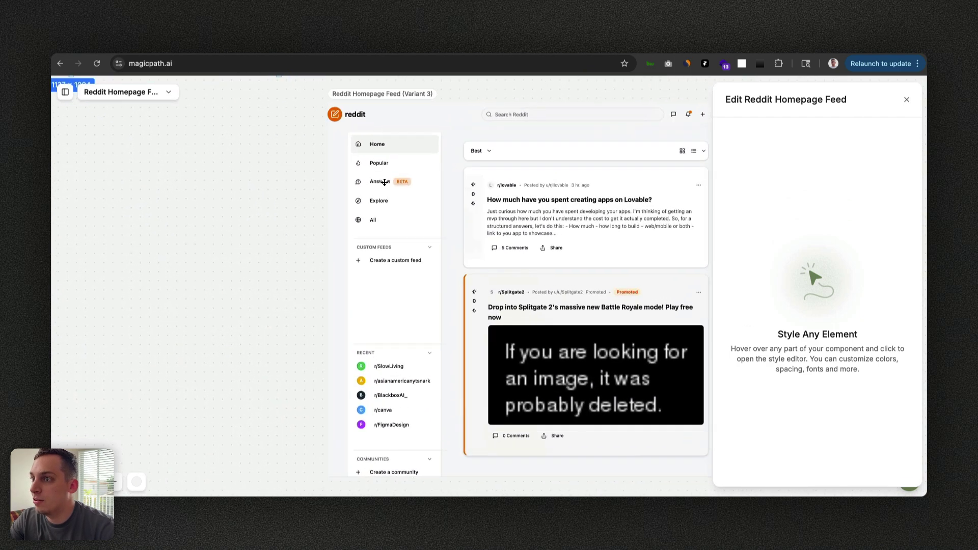
scroll(357, 173, right, 5)
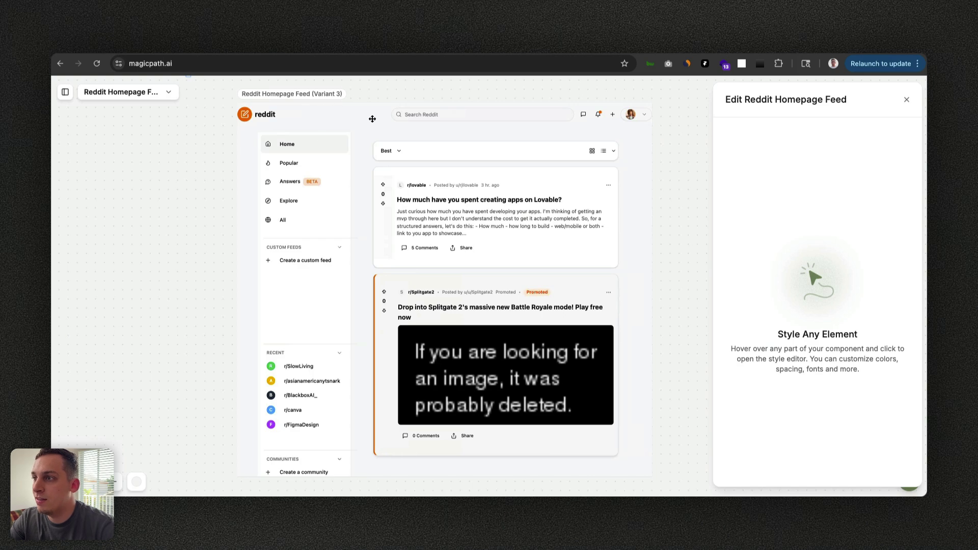
scroll(374, 173, up, 10)
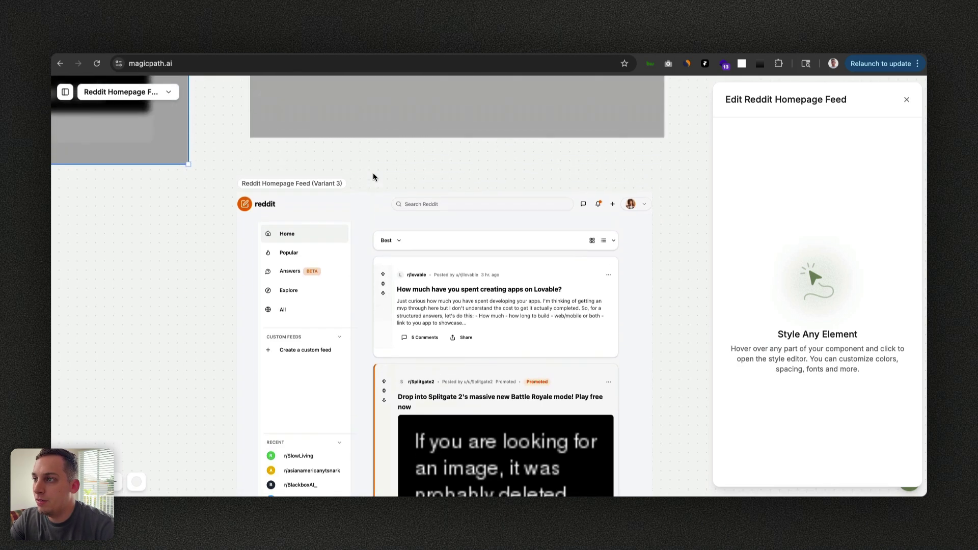
scroll(374, 173, up, 5)
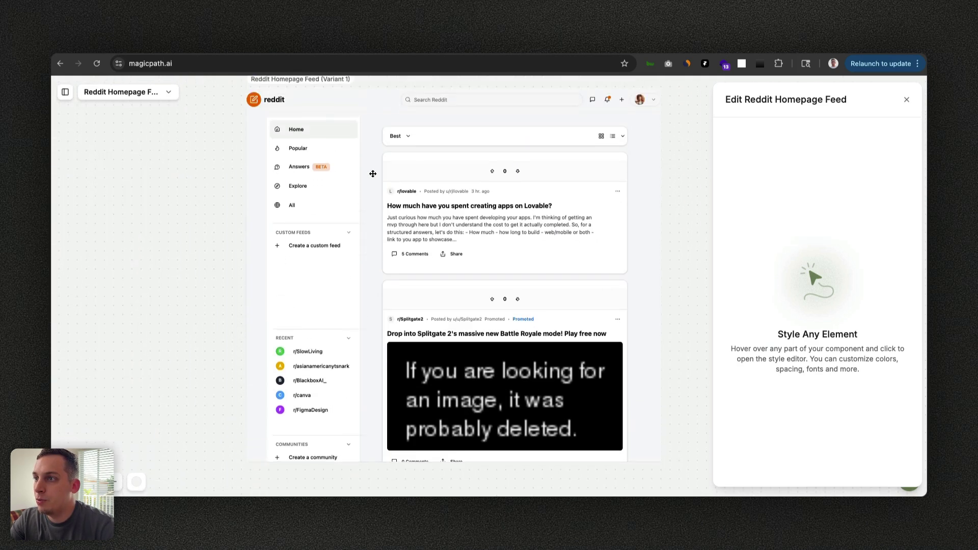
scroll(373, 173, up, 1)
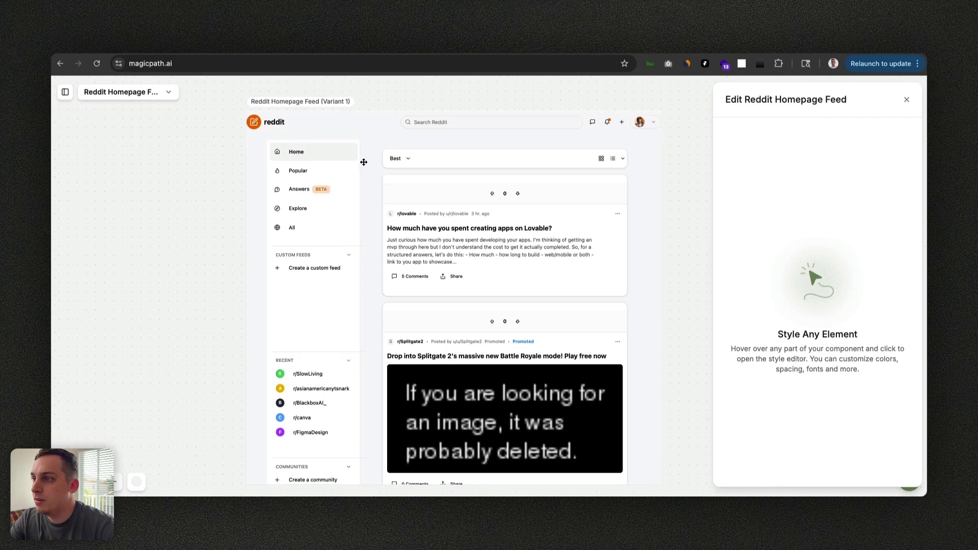
scroll(370, 169, down, 3)
scroll(369, 168, left, 5)
scroll(365, 164, right, 4)
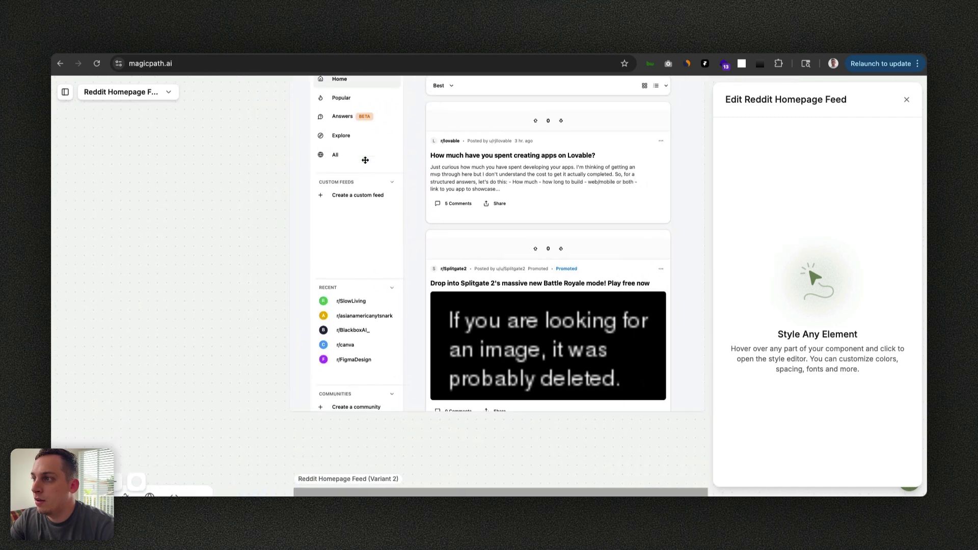
Leave component editing and widen the Variant 2 feed enough to fit the Recent Posts column.
click(539, 253)
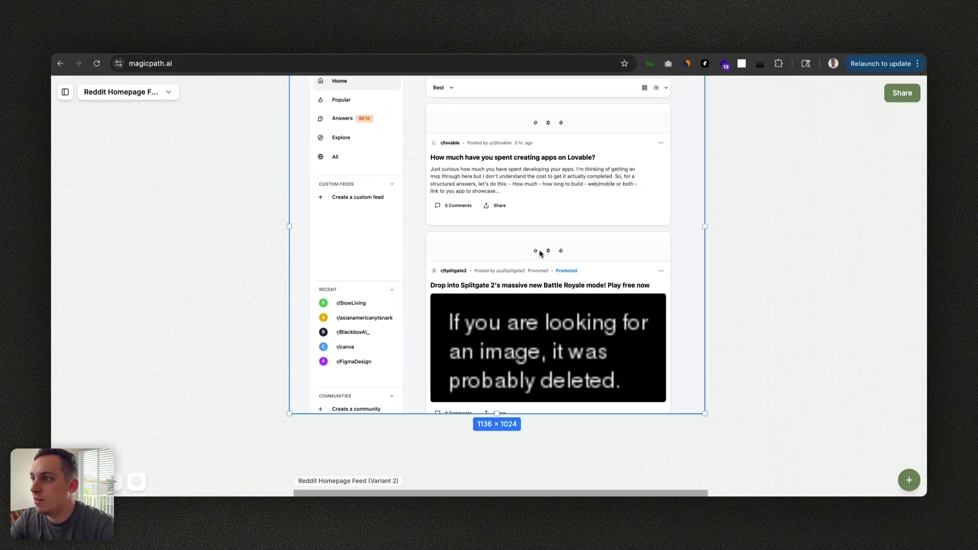
key(Right)
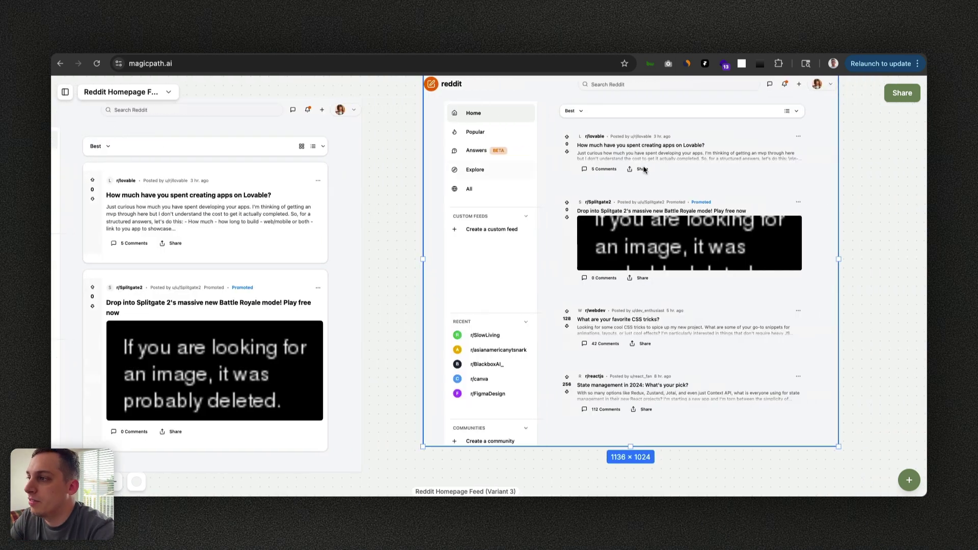
scroll(871, 248, right, 5)
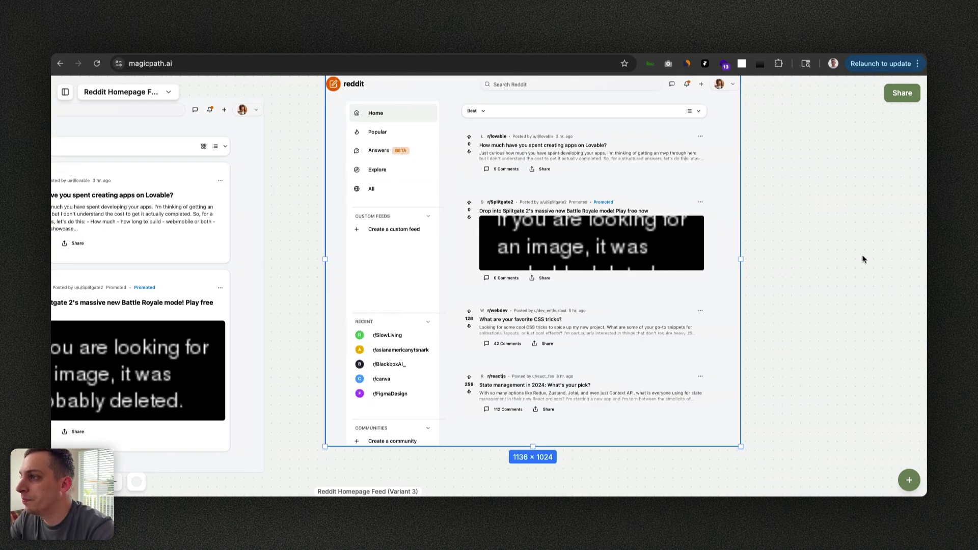
drag(612, 258, 712, 258)
Widen the Variant 1 feed to about the same width as Variant 2.
key(Up)
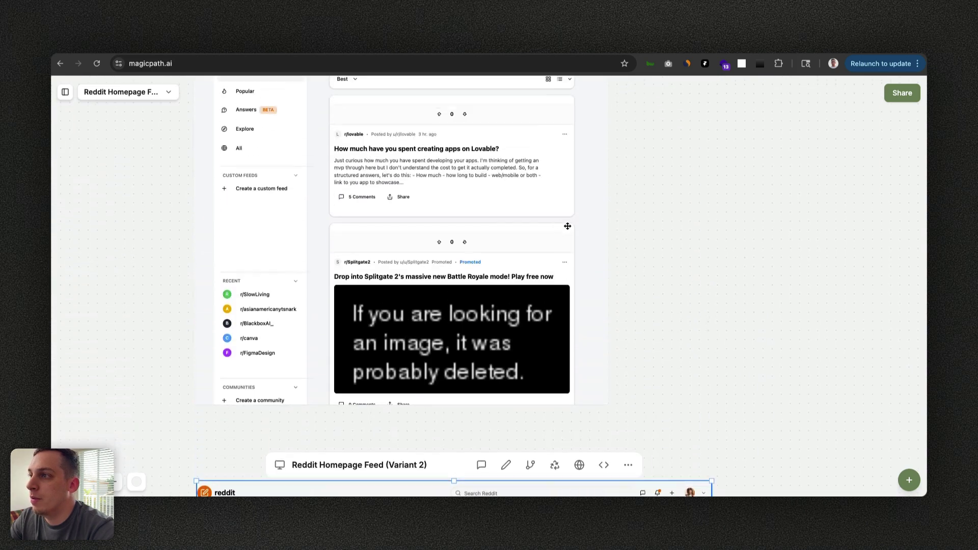
drag(608, 218, 697, 240)
scroll(712, 241, up, 2)
Widen the Variant 3 feed to 1447 × 1024 so that its layout includes the Recent Posts column.
scroll(710, 241, down, 6)
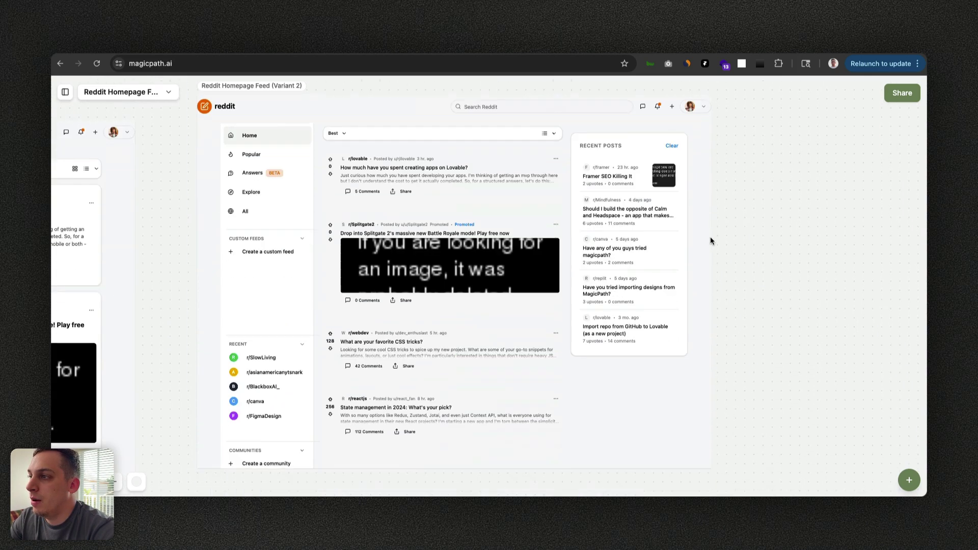
click(257, 219)
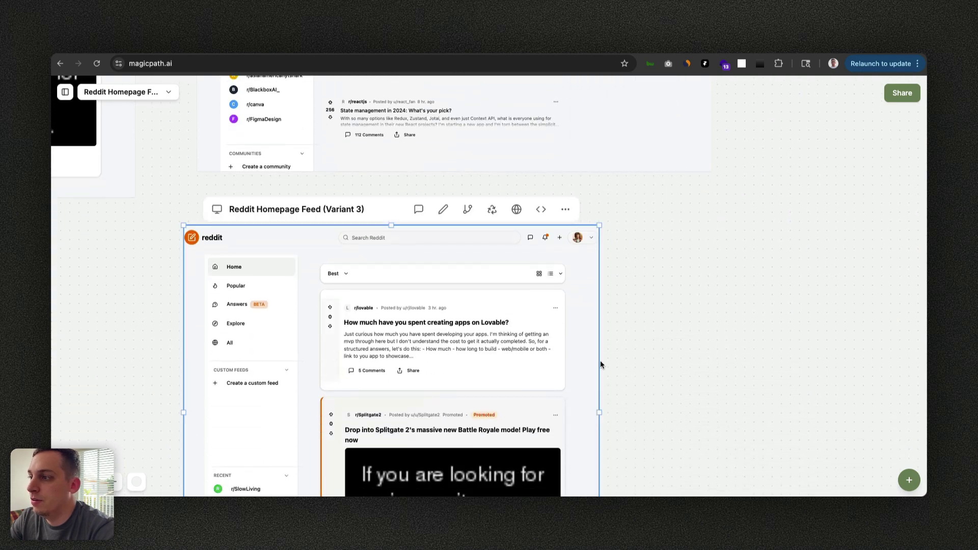
drag(599, 406, 711, 404)
scroll(711, 403, down, 4)
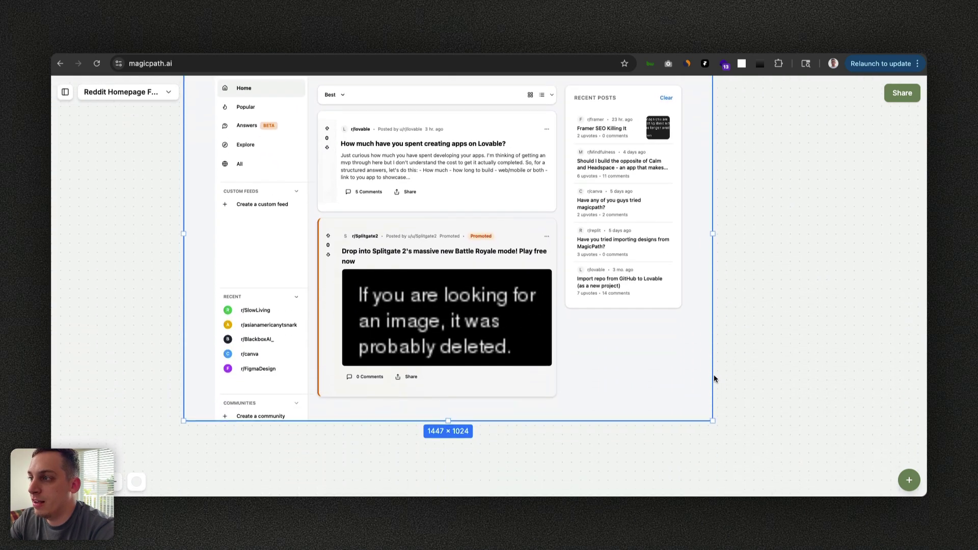
Compare the three widened variants alongside the original feed on the canvas and select Variant 2.
scroll(710, 367, up, 2)
scroll(726, 285, up, 12)
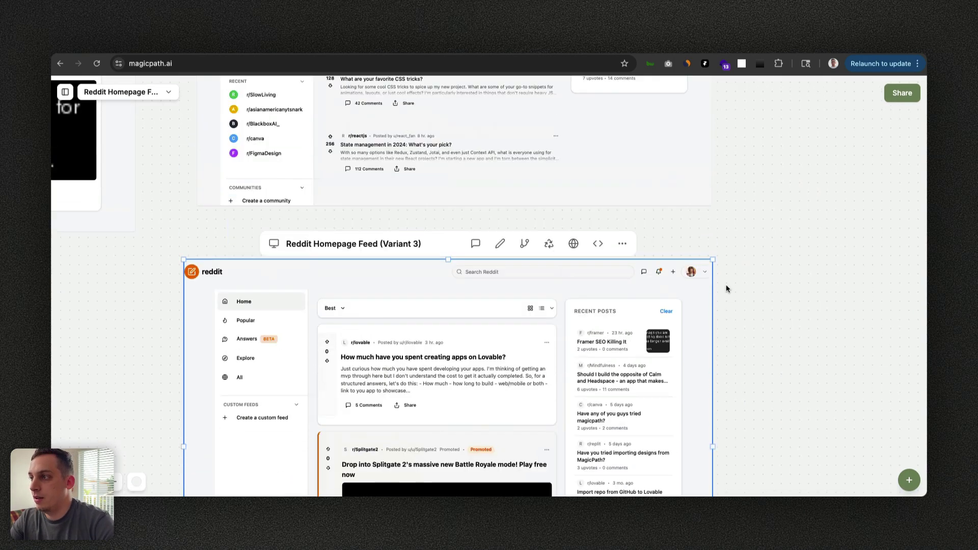
scroll(725, 285, up, 6)
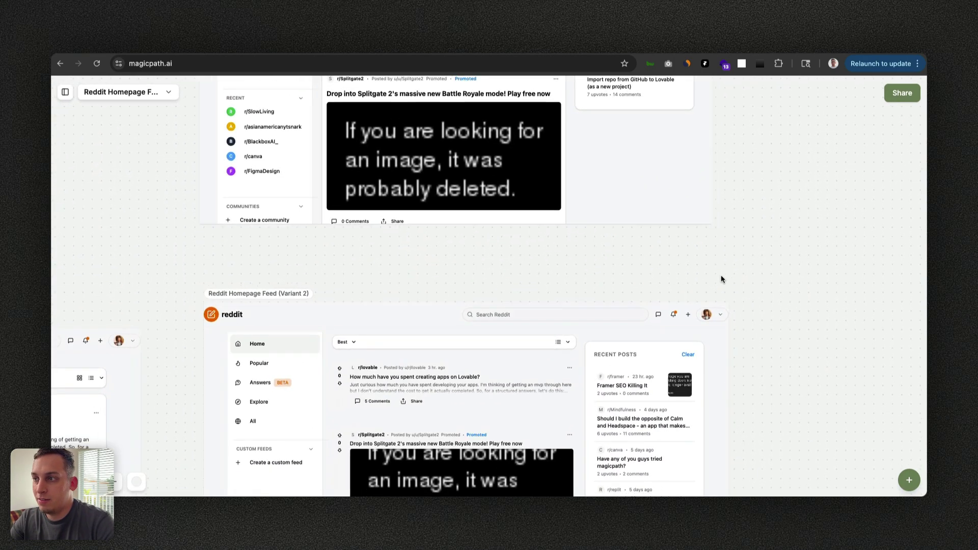
scroll(721, 275, up, 5)
scroll(720, 280, down, 8)
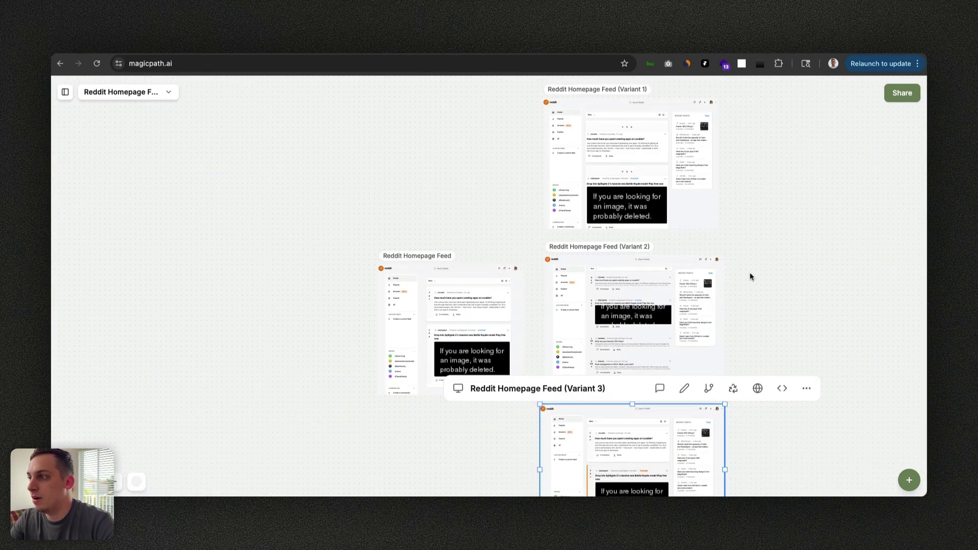
click(606, 245)
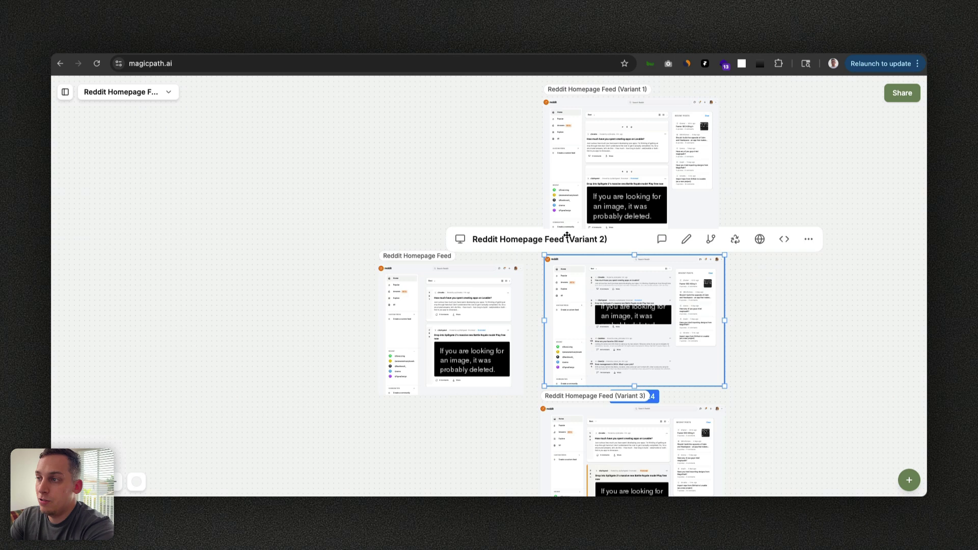
scroll(445, 188, right, 2)
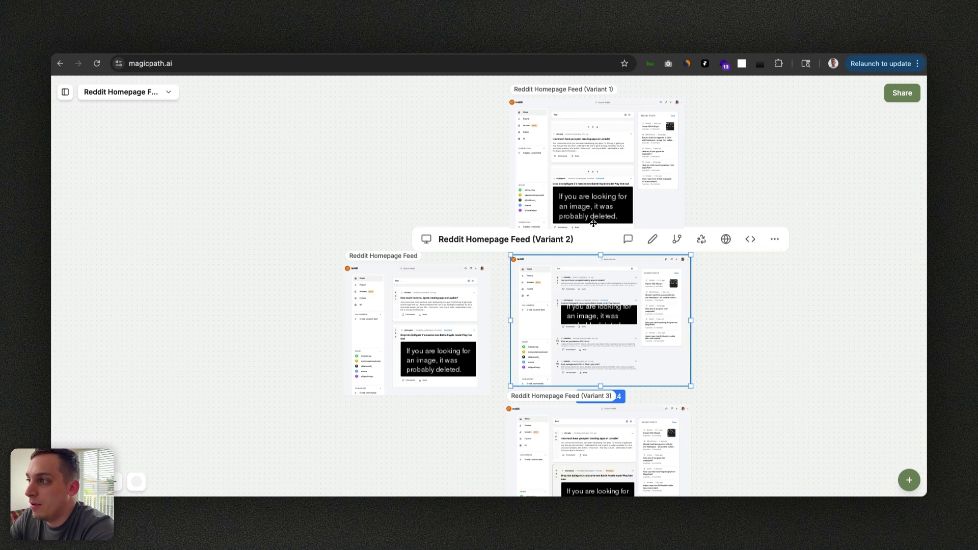
Generate variants of the Variant 2 feed with the prompt "give the overall design language an airbnb look and feel".
scroll(467, 189, right, 3)
scroll(467, 188, right, 3)
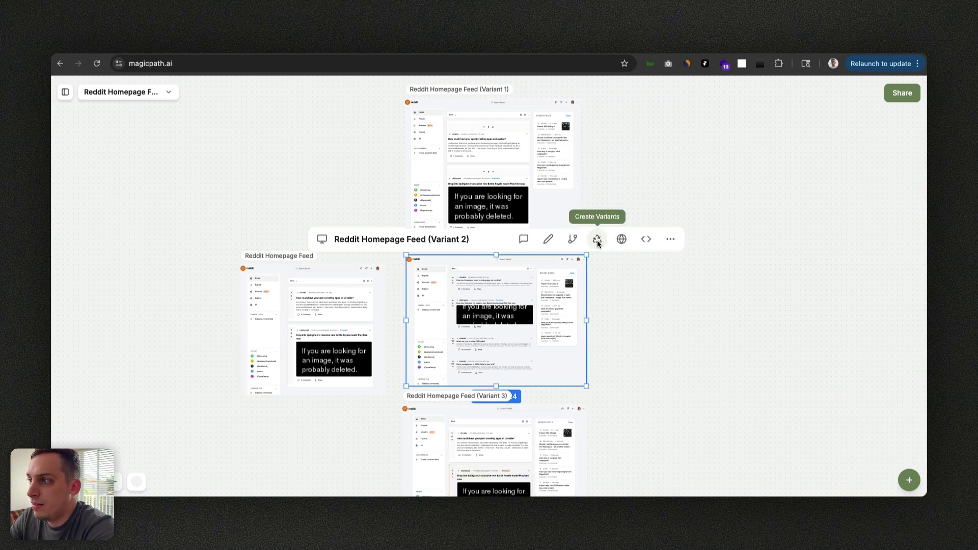
click(596, 239)
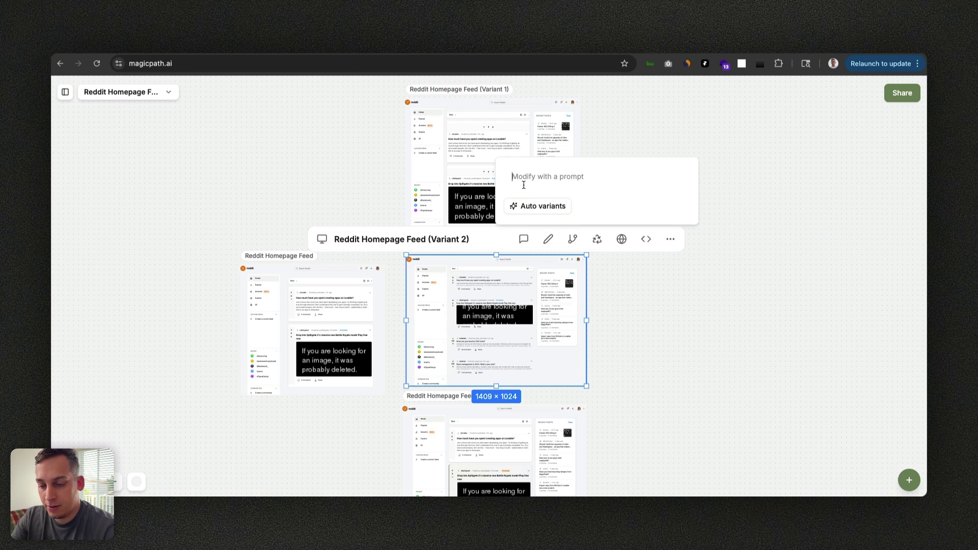
text(give the overall design language an airbnb look an)
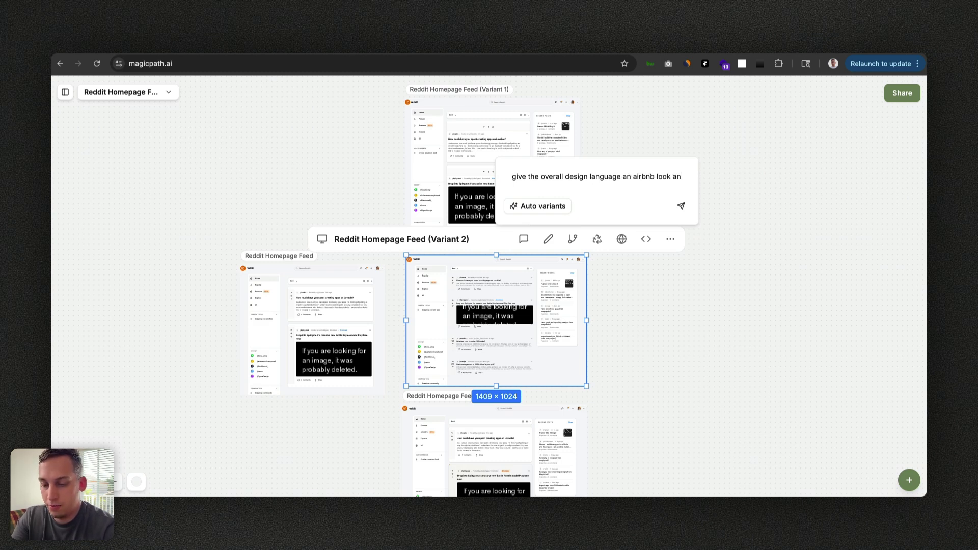
text(d fee)
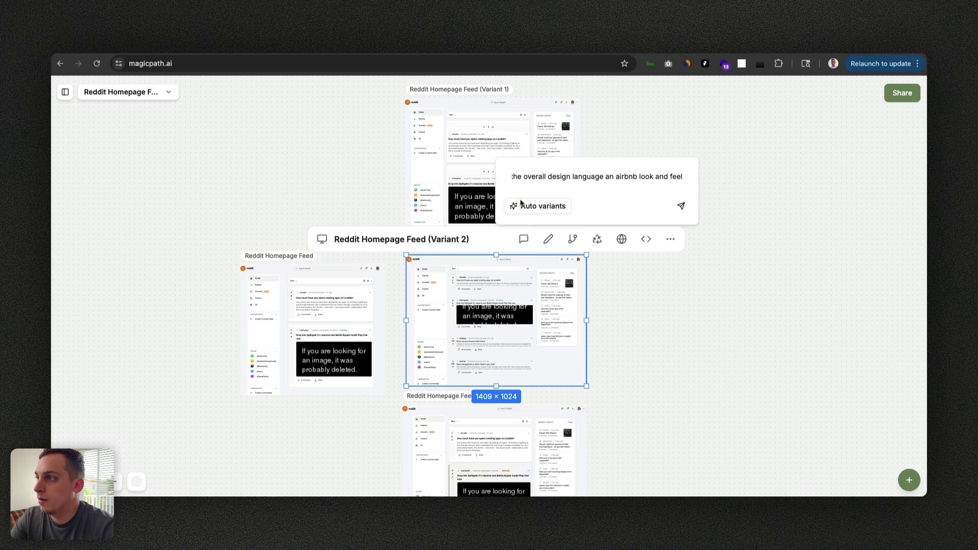
click(680, 205)
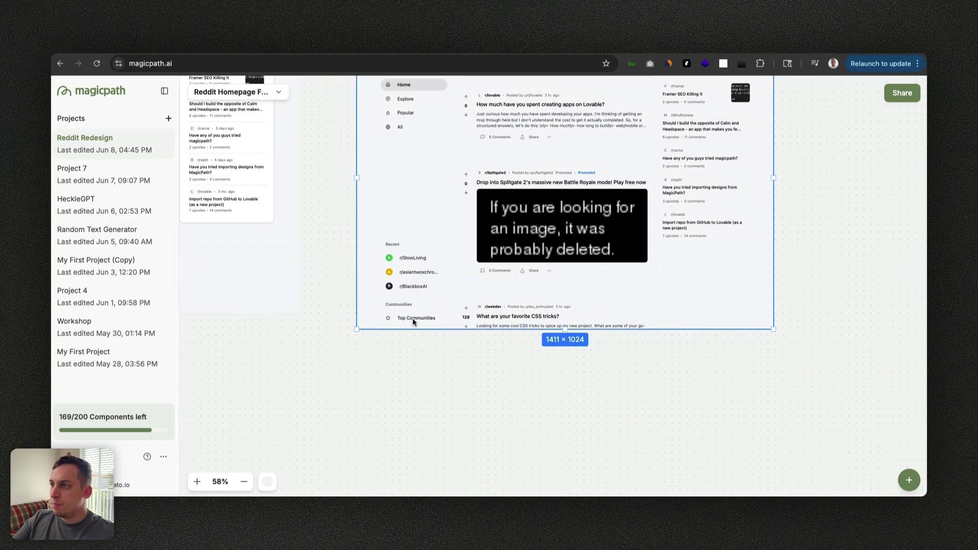
Compare the newly generated Variant 2 (Variant 3) feed with the original Variant 2 layout on the canvas.
scroll(313, 261, up, 15)
scroll(313, 261, left, 12)
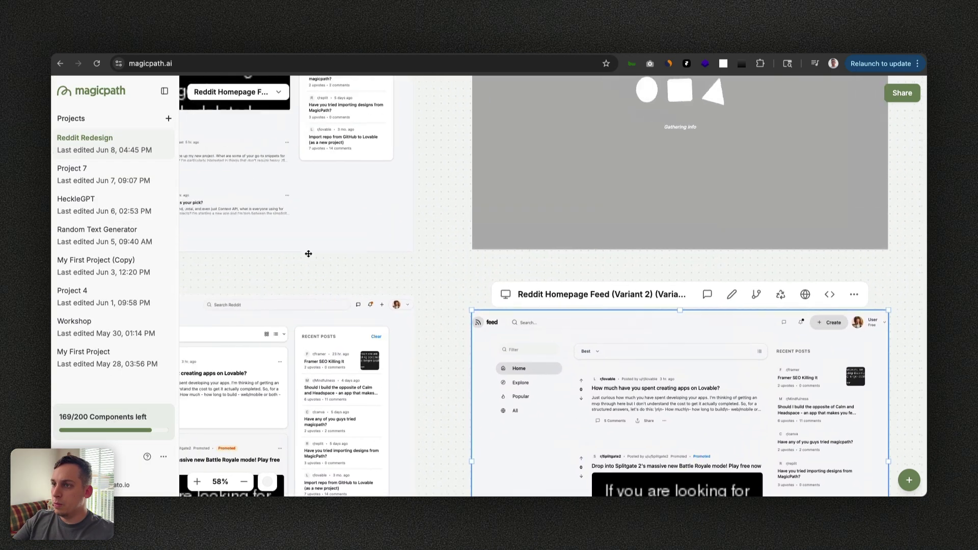
scroll(308, 254, up, 3)
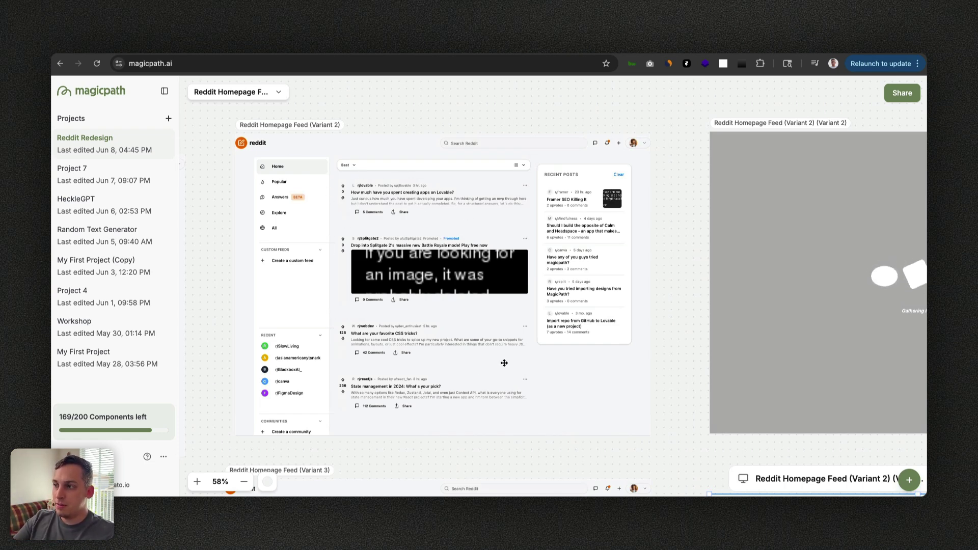
scroll(530, 275, down, 5)
scroll(530, 276, right, 5)
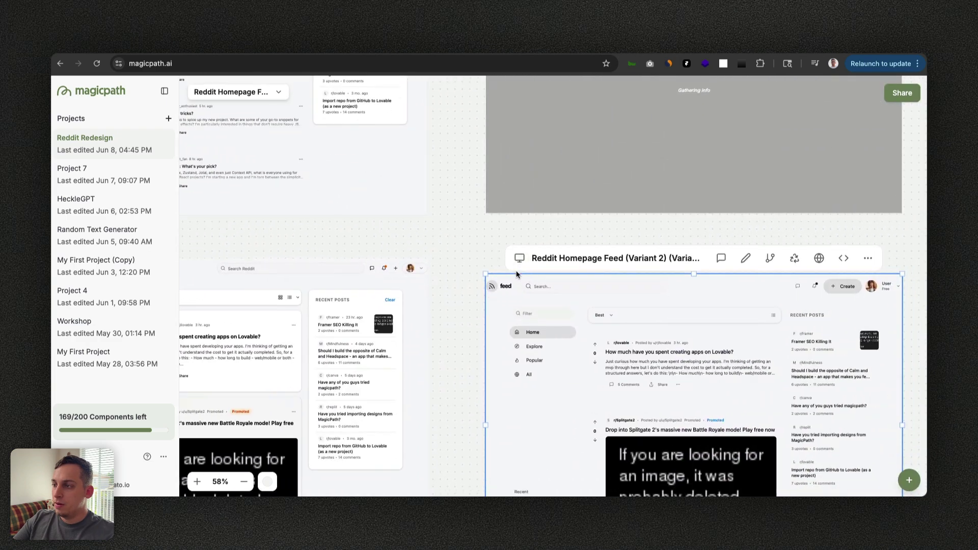
scroll(456, 235, up, 5)
scroll(456, 235, left, 5)
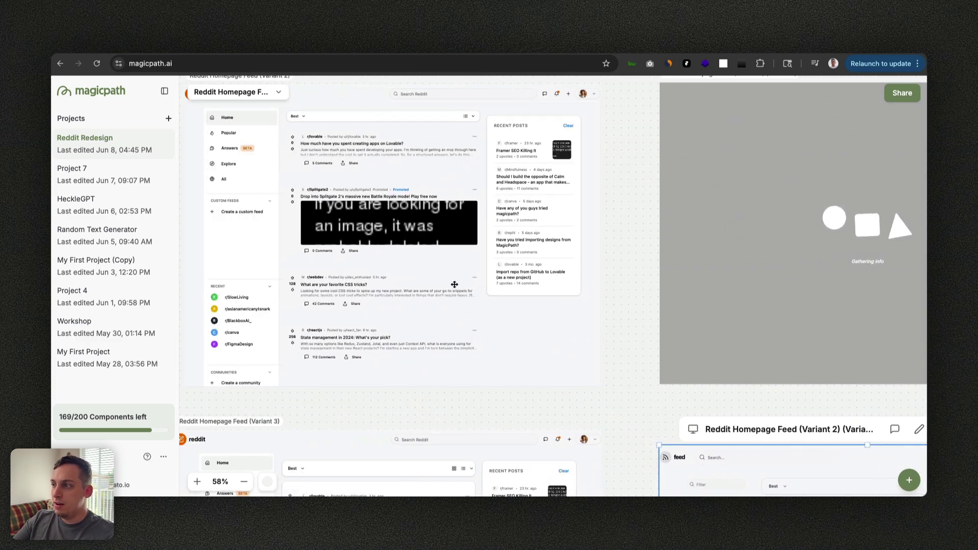
scroll(452, 279, right, 1)
scroll(469, 272, down, 7)
scroll(470, 272, right, 3)
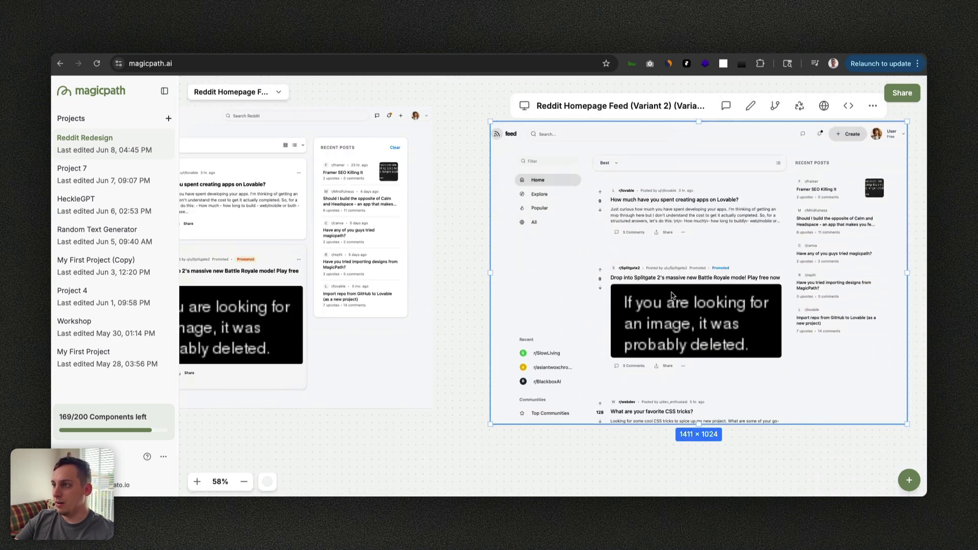
Generate a variant of the Variant 2 (Variant 3) feed with the prompt "make it look more like uber dark mode".
scroll(671, 295, down, 3)
click(694, 148)
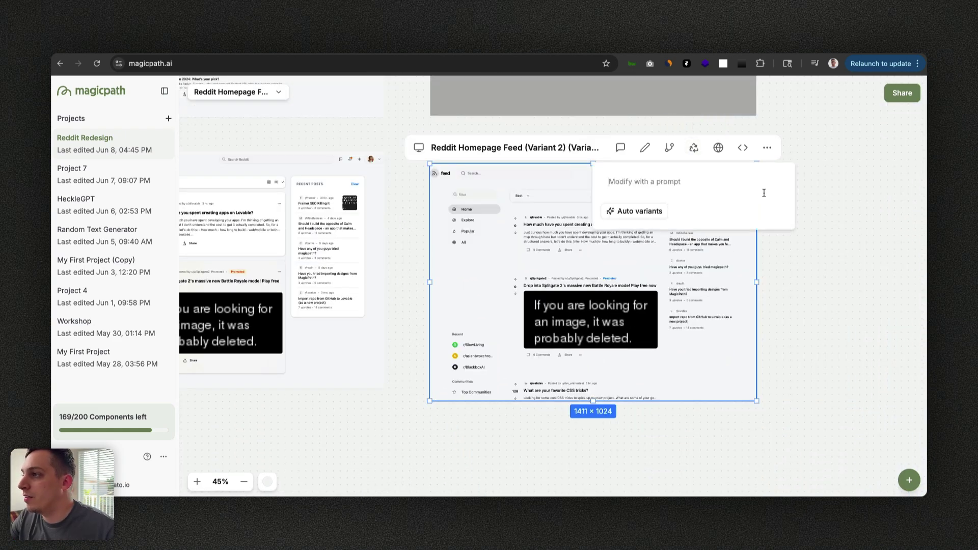
text(make it look more like uber dark mode)
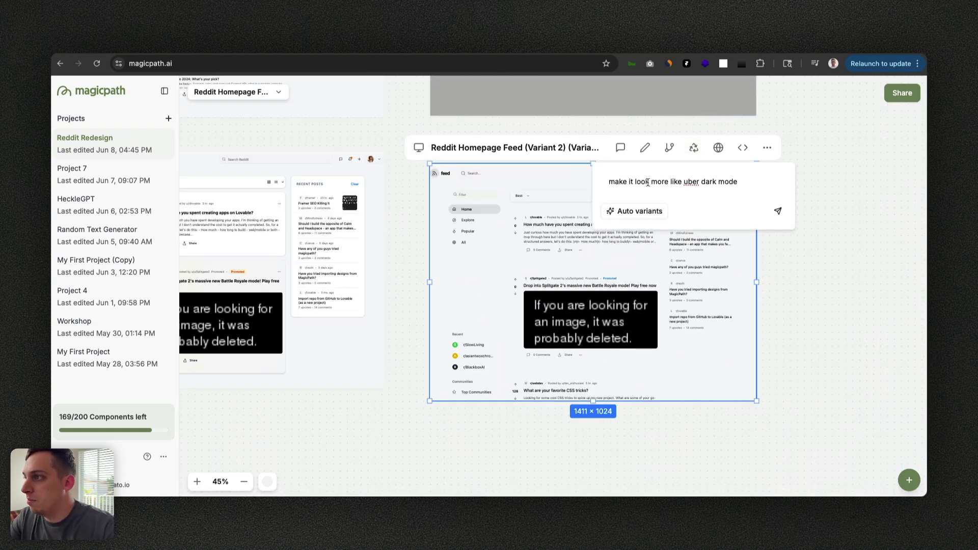
click(777, 214)
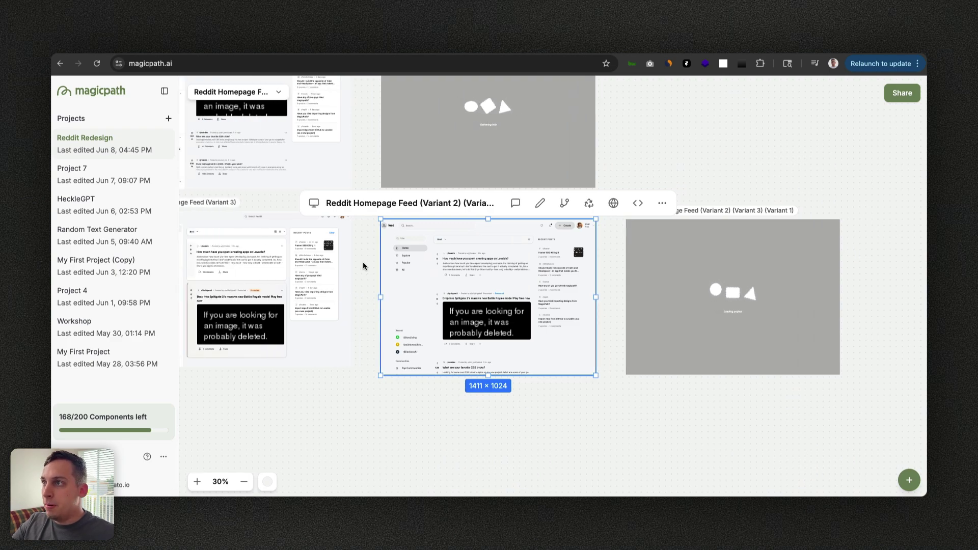
Switch to ChatGPT and copy the Reddit idea "Curated feed by interest clusters instead of subs" from the conversation.
key(ctrl+Tab)
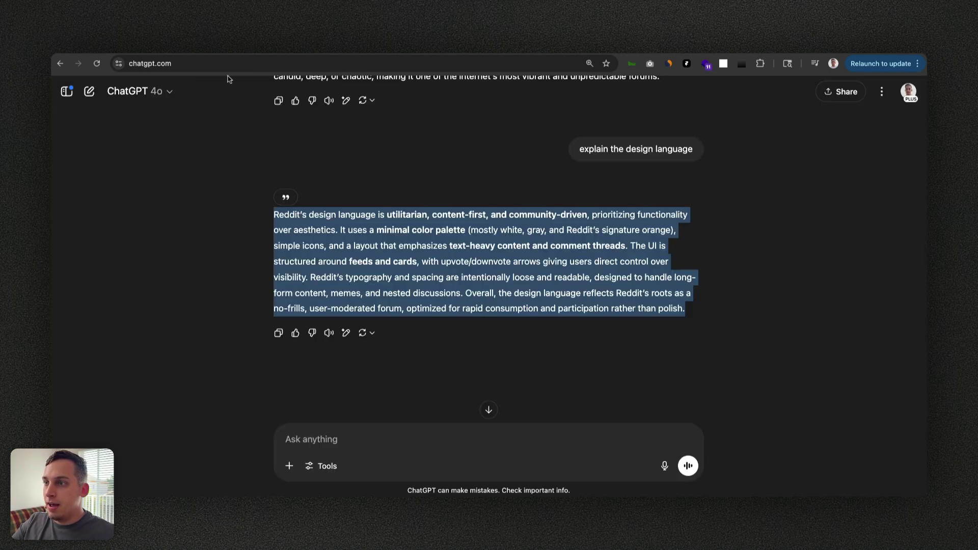
scroll(404, 164, up, 10)
scroll(403, 164, up, 10)
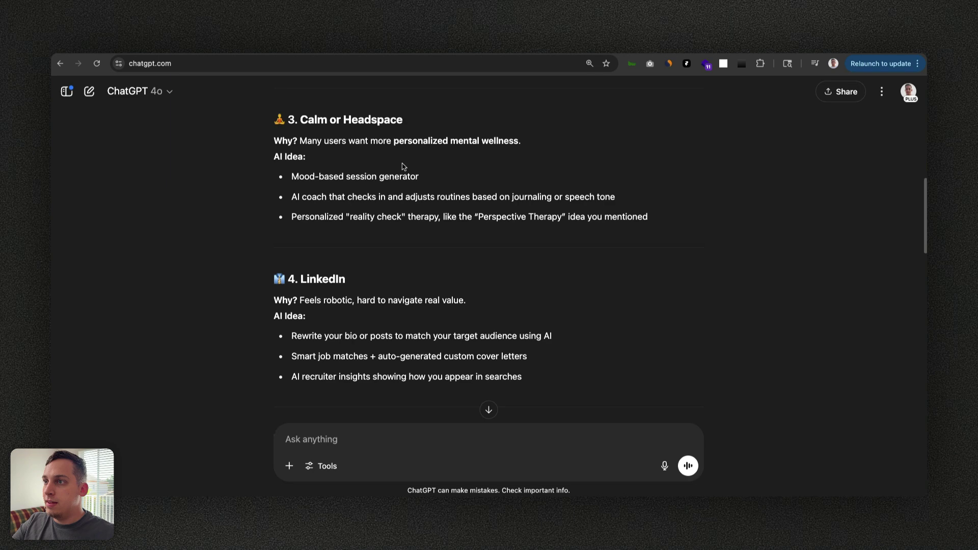
scroll(403, 167, up, 2)
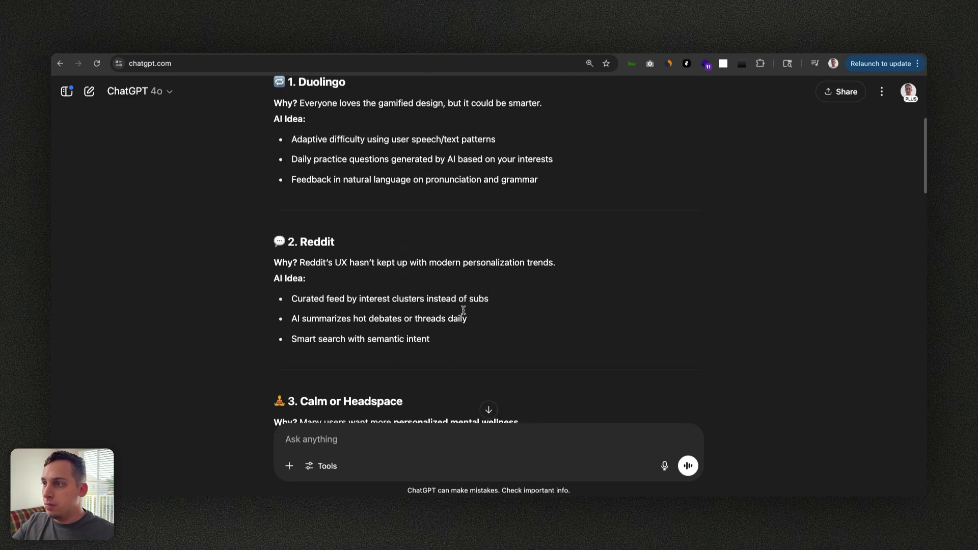
drag(489, 299, 288, 296)
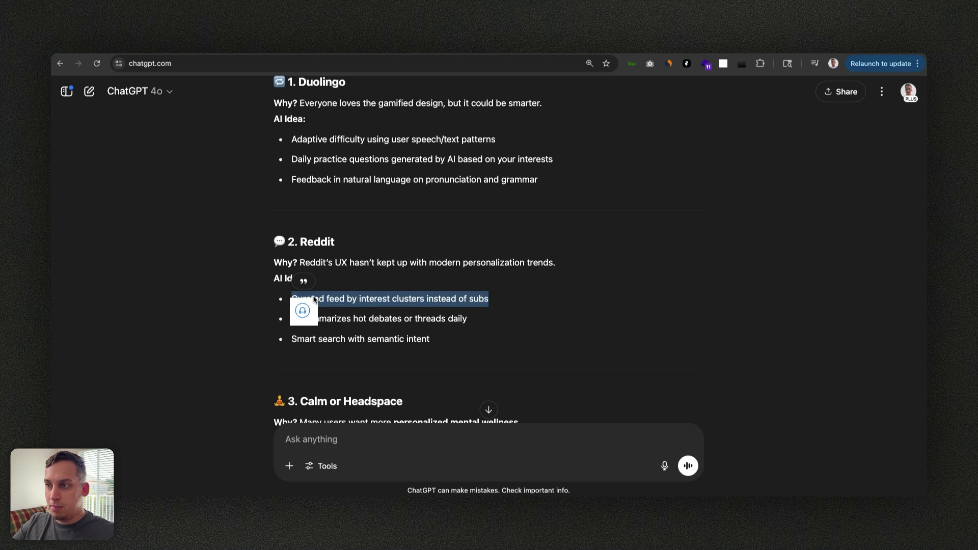
click(340, 309)
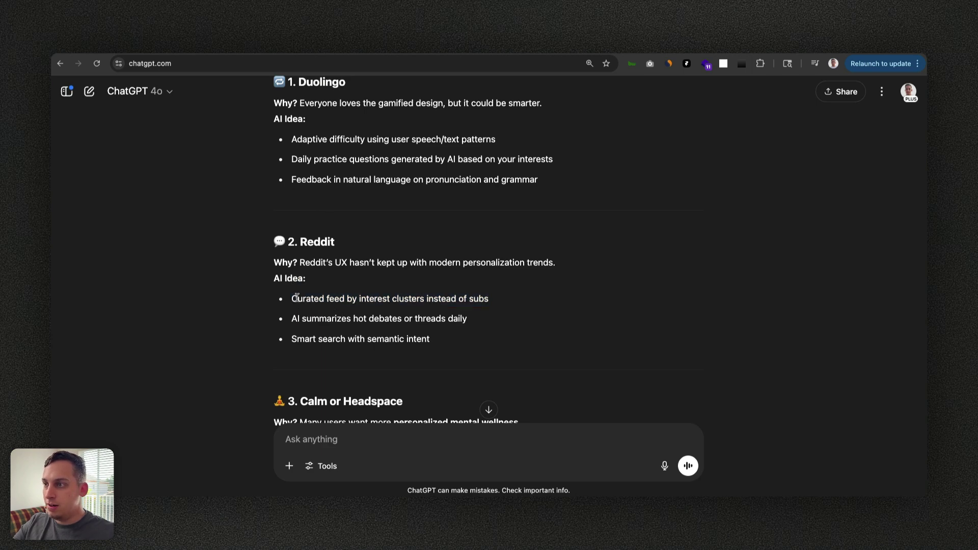
drag(297, 298, 491, 302)
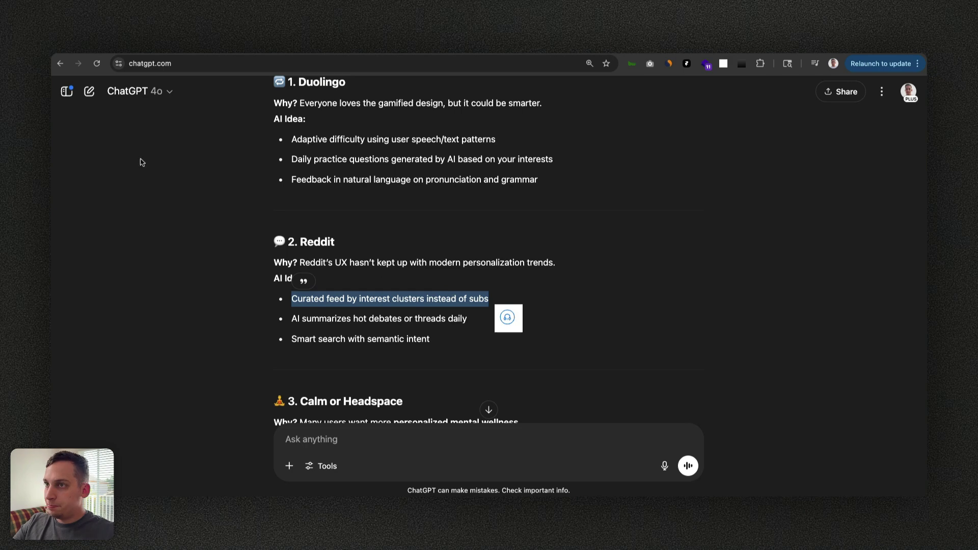
Return to MagicPath, duplicate the Variant 2 (Variant 3) feed and place the copy below the original.
key(ctrl+Tab)
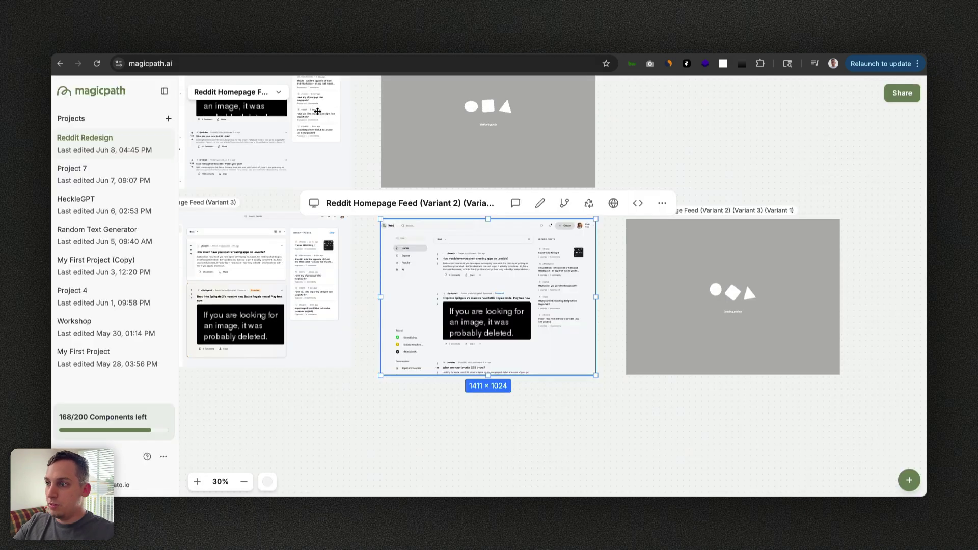
scroll(342, 200, left, 3)
scroll(342, 200, down, 2)
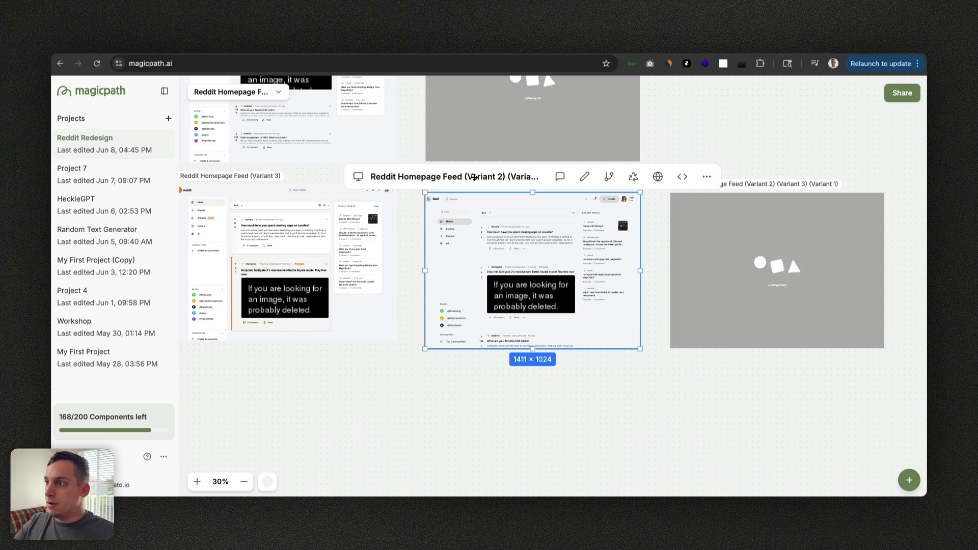
drag(468, 179, 470, 179)
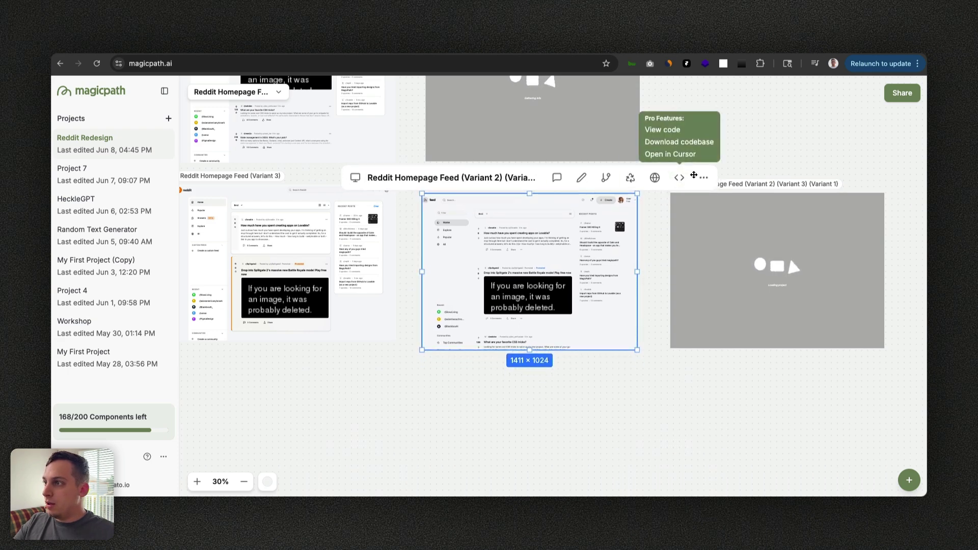
click(703, 179)
click(628, 223)
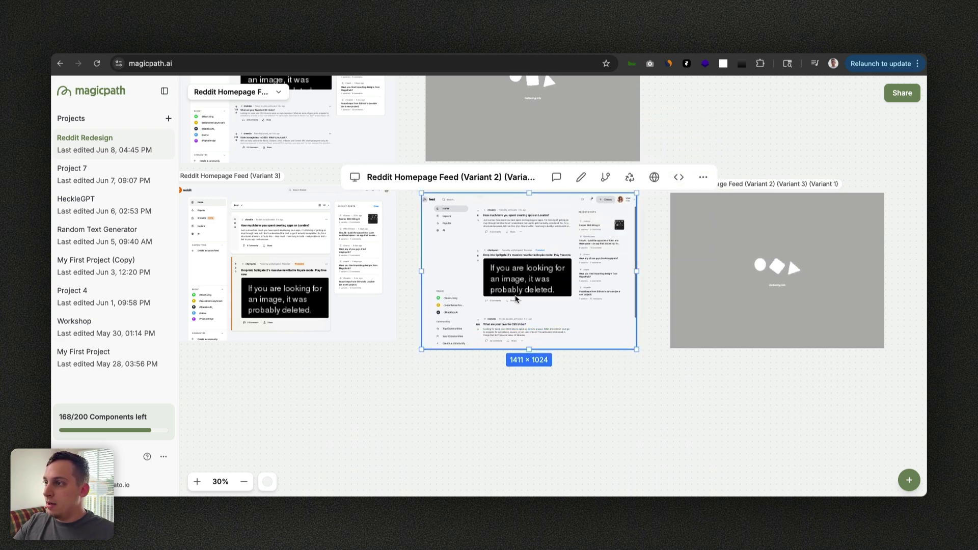
scroll(403, 347, down, 3)
right_click(454, 327)
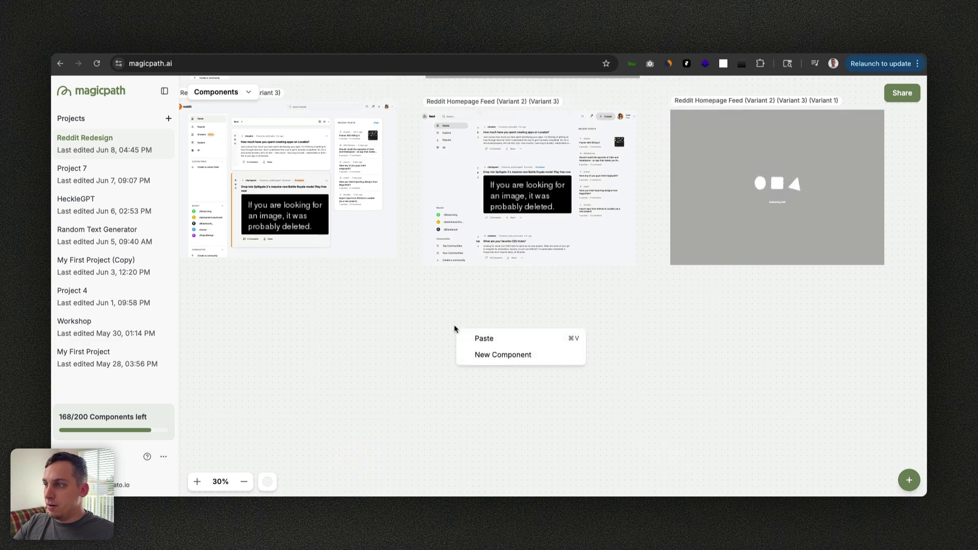
click(489, 338)
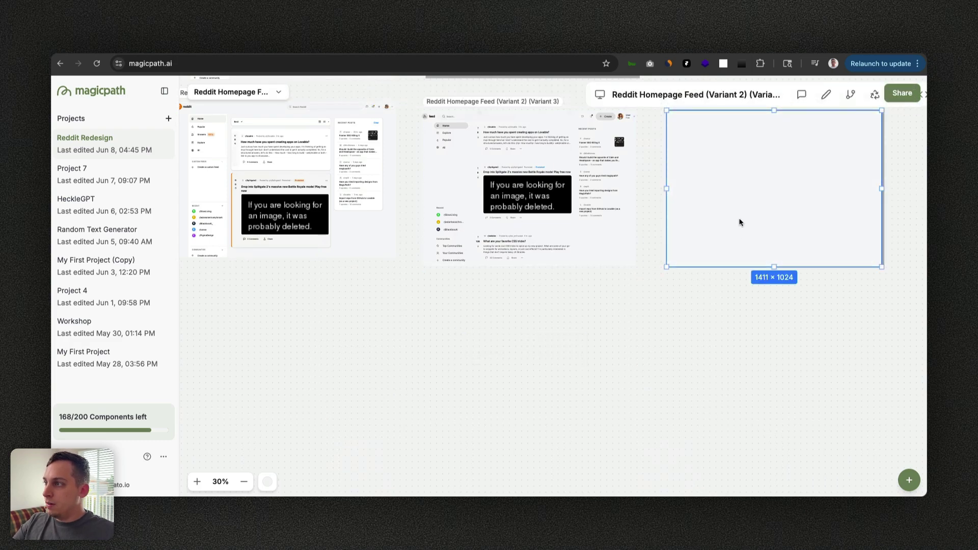
drag(686, 94, 434, 298)
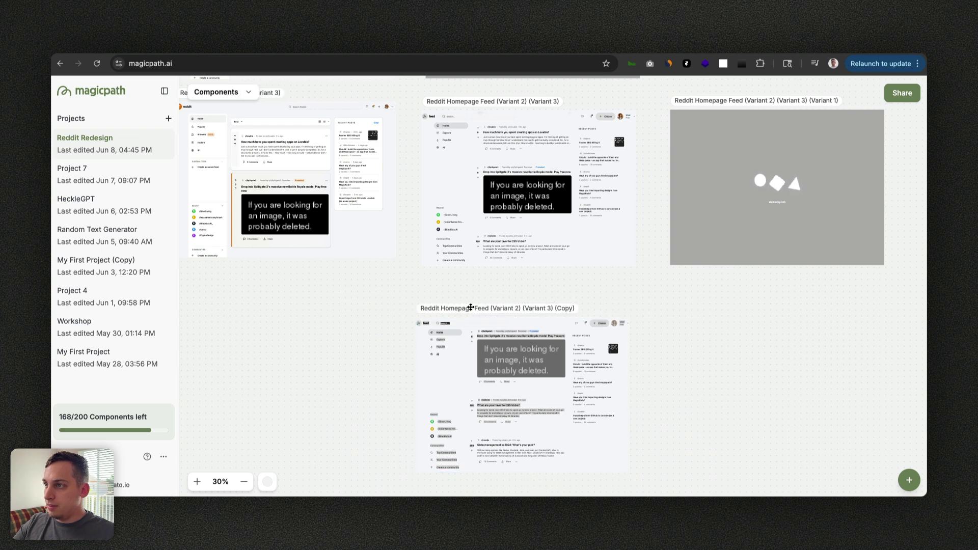
click(680, 362)
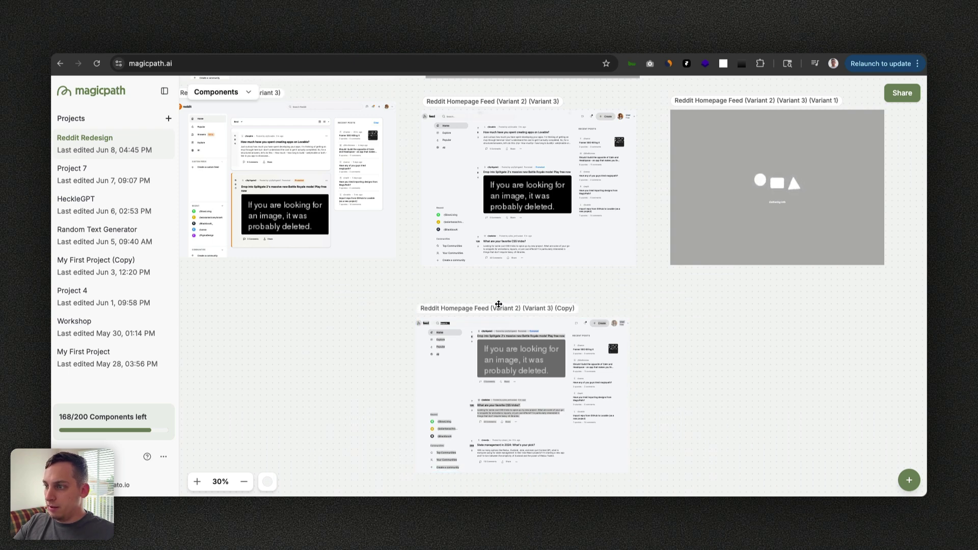
Draft the AI edit prompt "create a Curated feed by interest clusters instead of subs" for the copied feed.
click(529, 417)
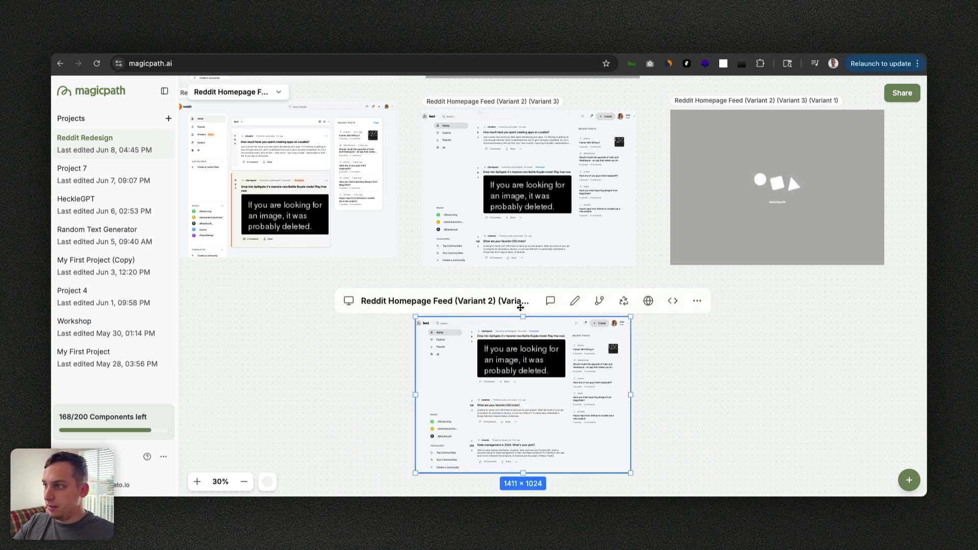
click(551, 300)
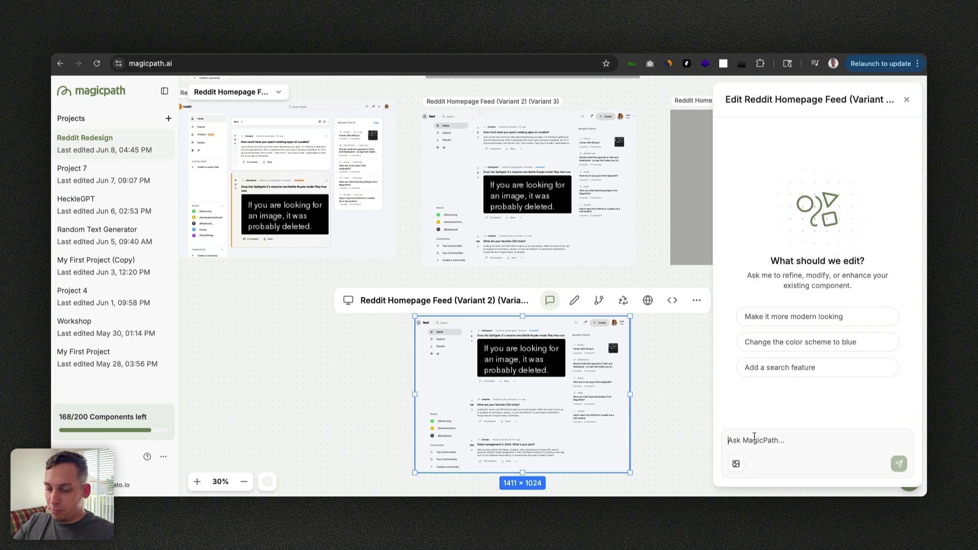
click(758, 444)
key(super+v)
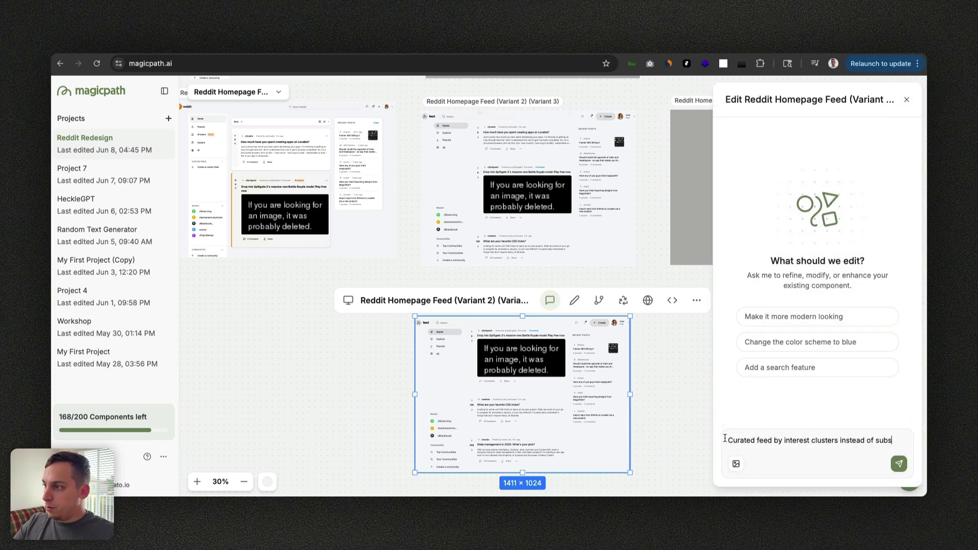
text(create a)
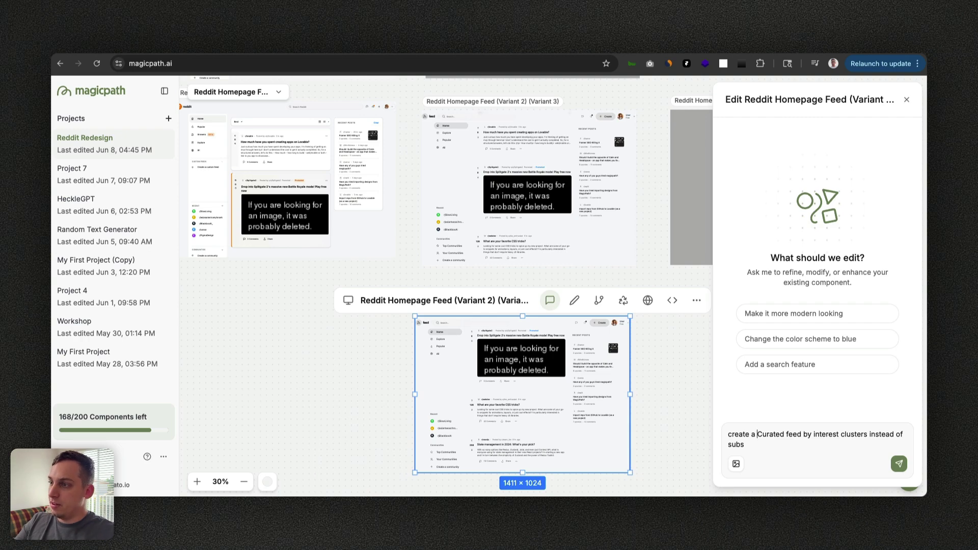
scroll(414, 421, down, 3)
scroll(438, 424, up, 6)
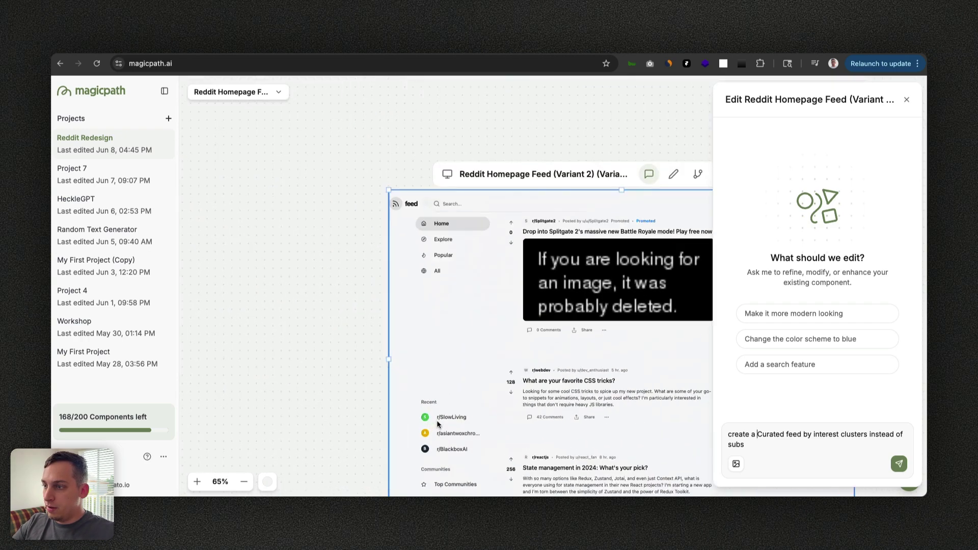
scroll(340, 357, right, 3)
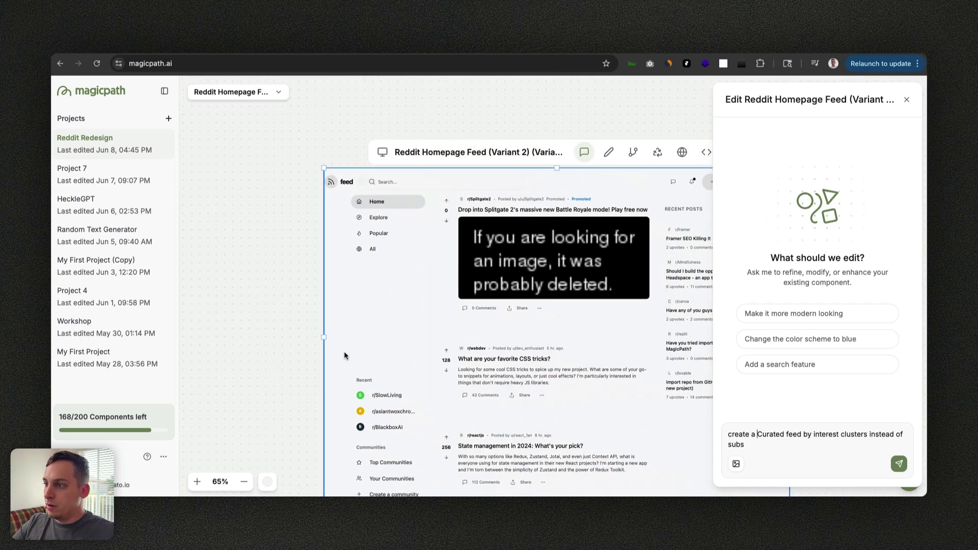
Switch to ChatGPT, copy the Reddit idea "AI summarizes hot debates or threads daily", and return to MagicPath.
key(ctrl+Tab)
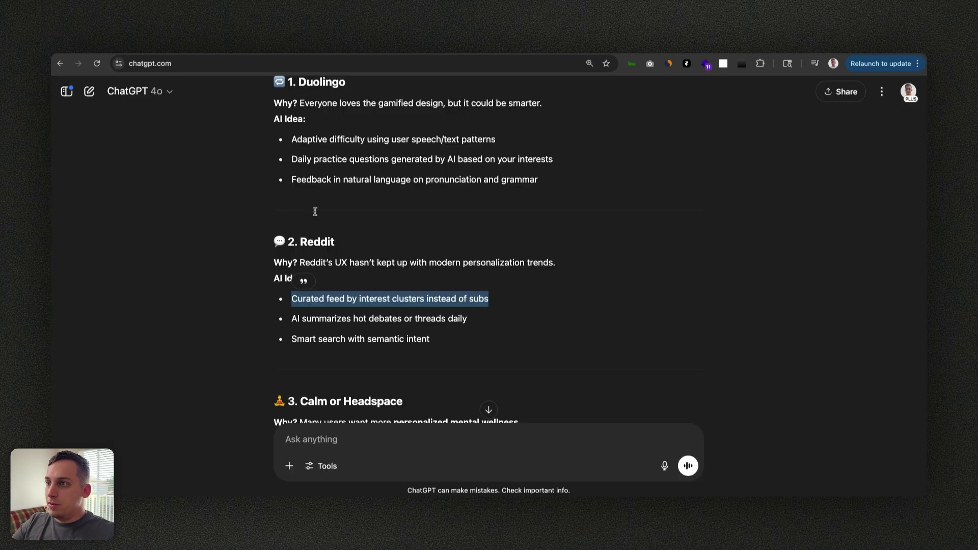
click(306, 318)
drag(293, 319, 471, 321)
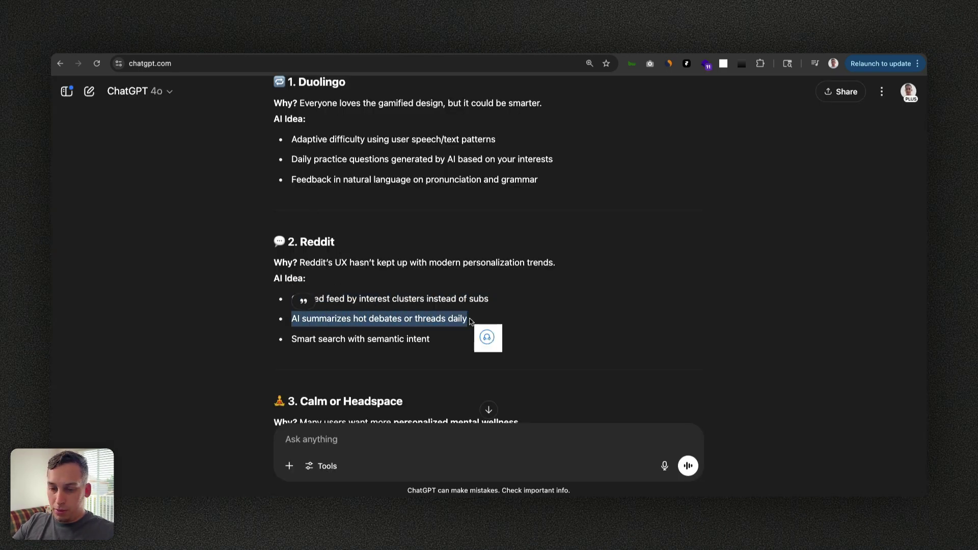
key(ctrl+Tab)
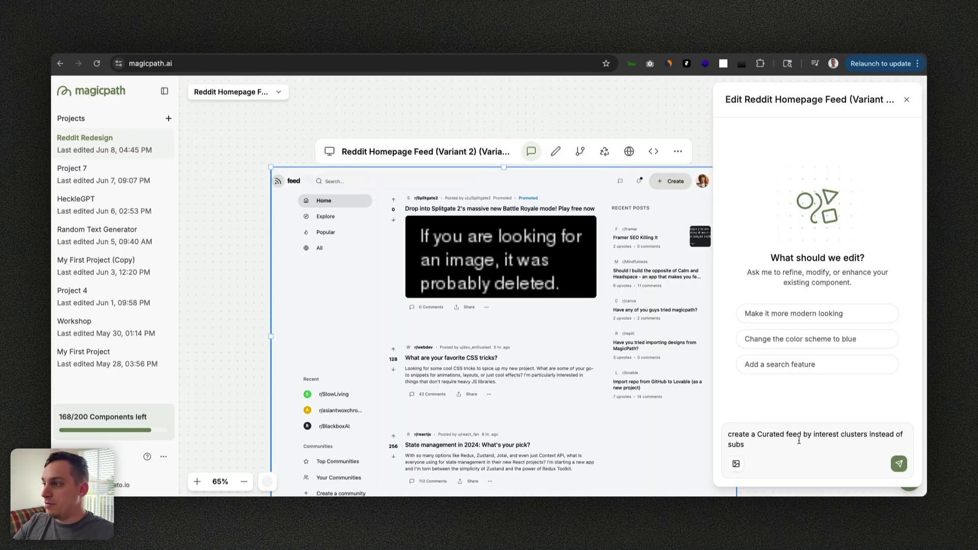
Replace the drafted AI edit prompt with "add an AI feature that summarizes hot debates or threads daily" and submit it.
key(ctrl+a)
text(a)
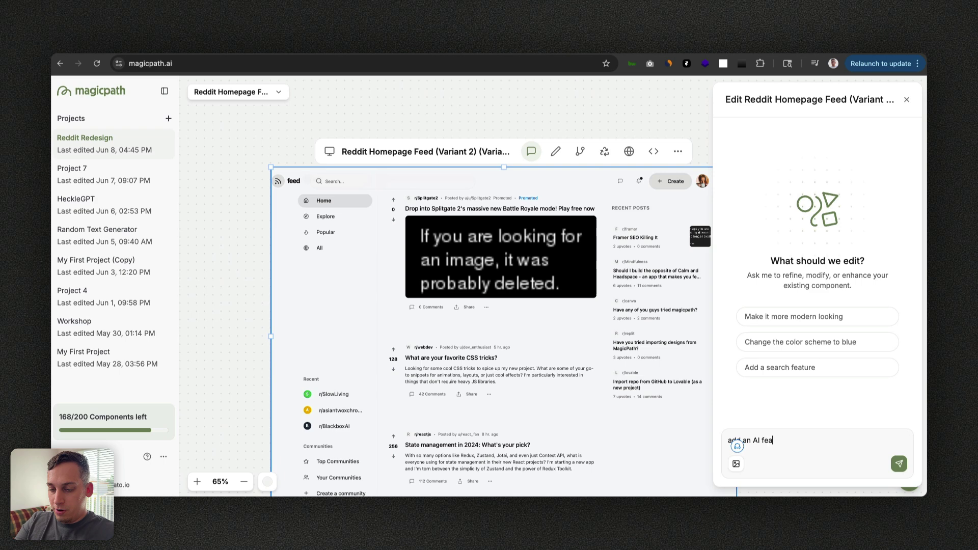
text(dd an AI feature that)
key(ctrl+v)
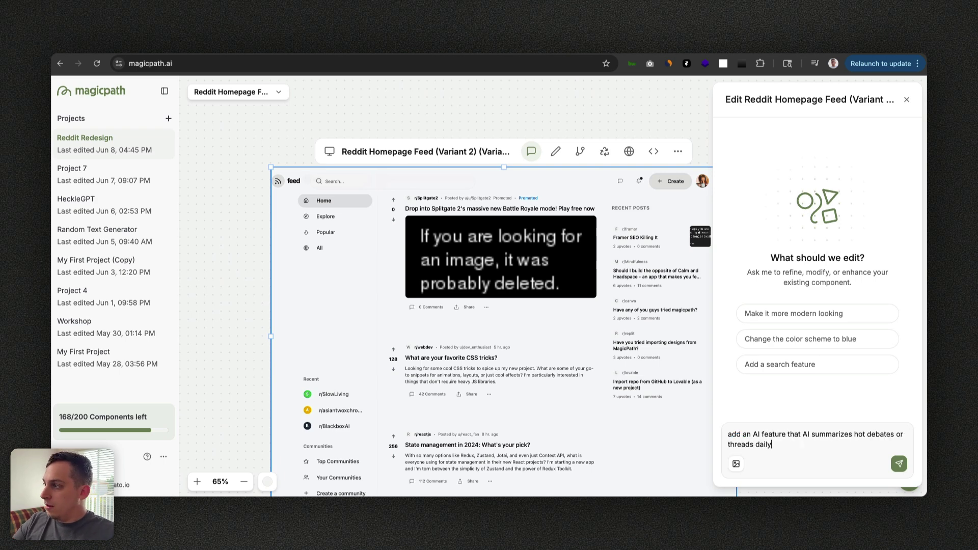
key(BackSpace)
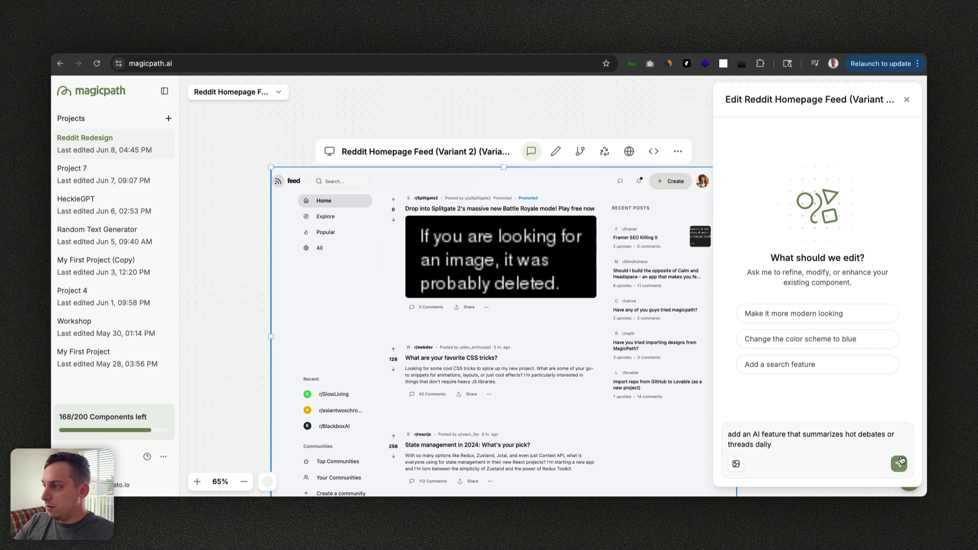
click(899, 464)
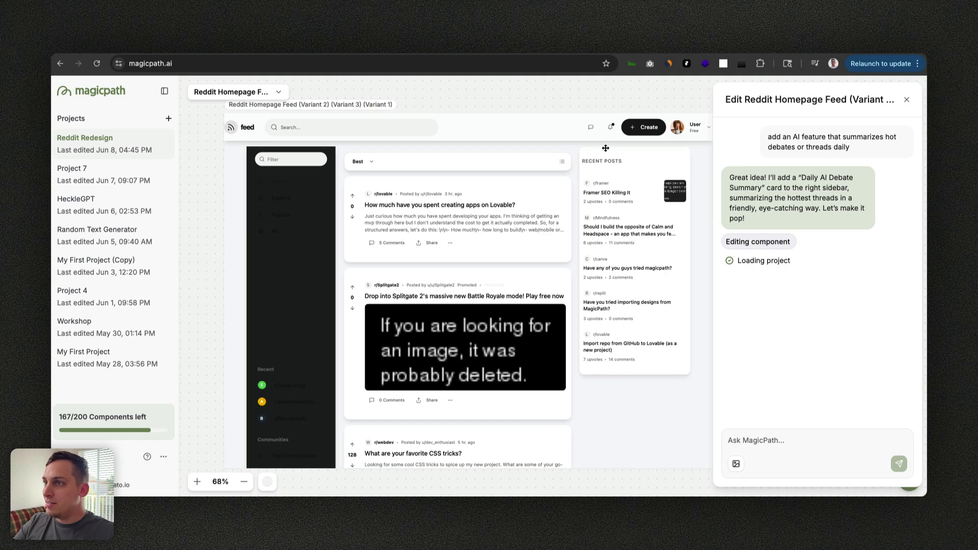
Narrow the black-sidebar feed variant to 1378 × 1024, set its Home, Explore, Popular and All link text to fully white, and save.
click(250, 174)
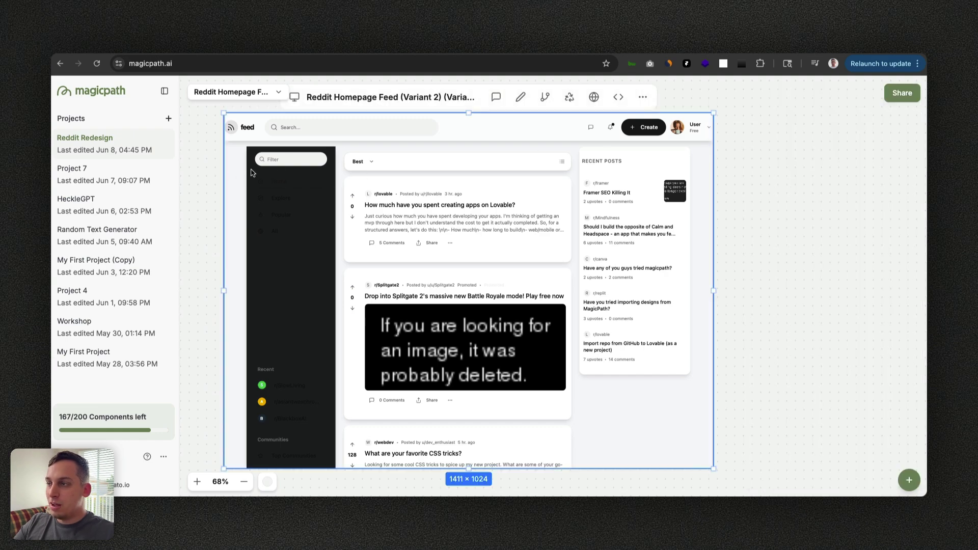
drag(224, 290, 235, 264)
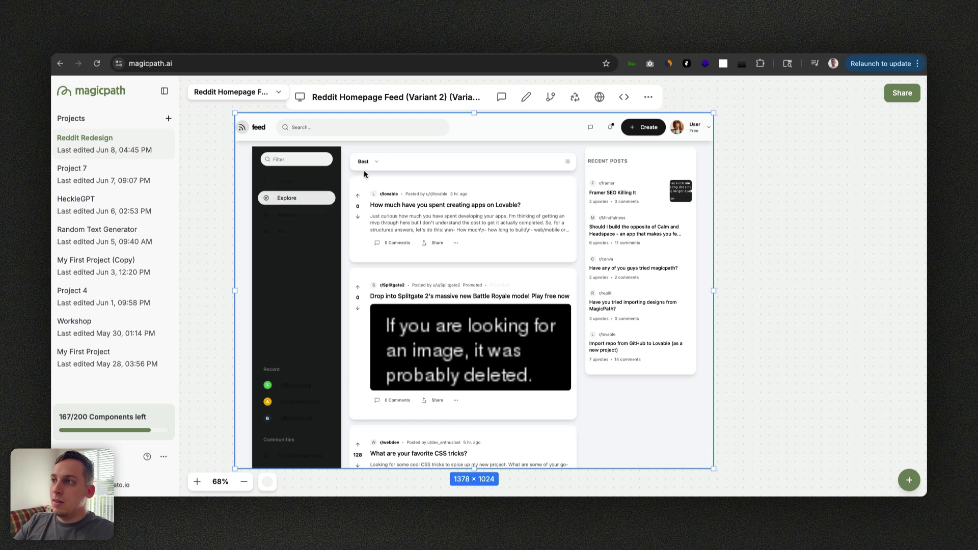
click(523, 104)
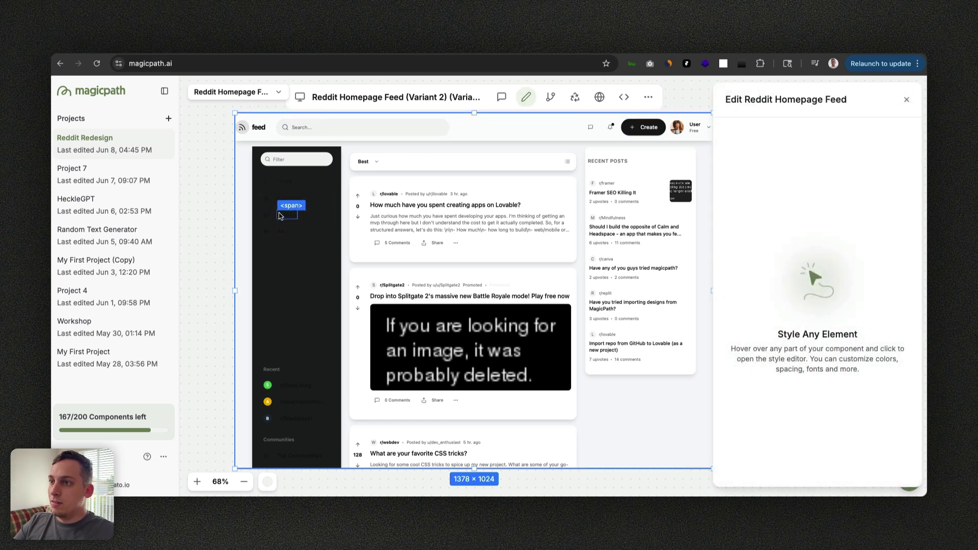
click(278, 220)
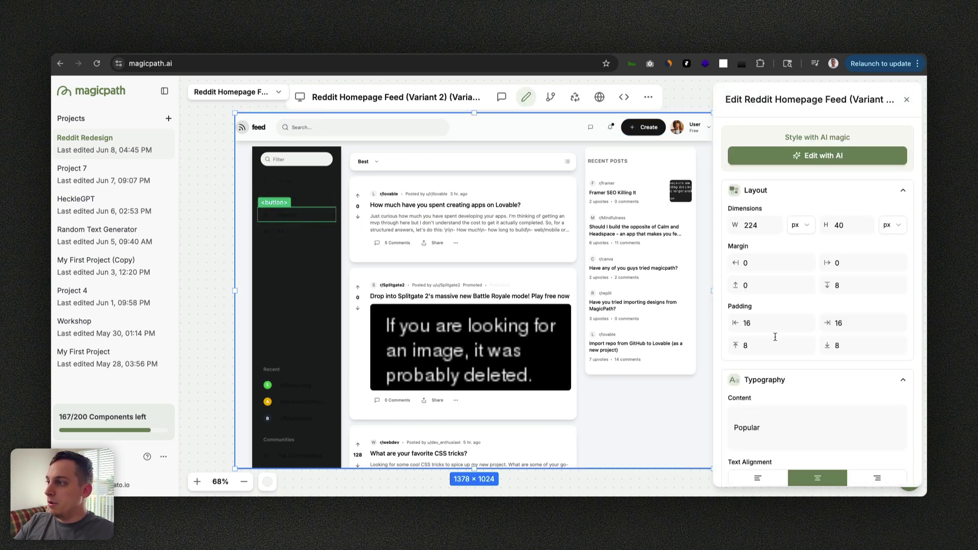
scroll(775, 337, down, 3)
scroll(776, 343, down, 3)
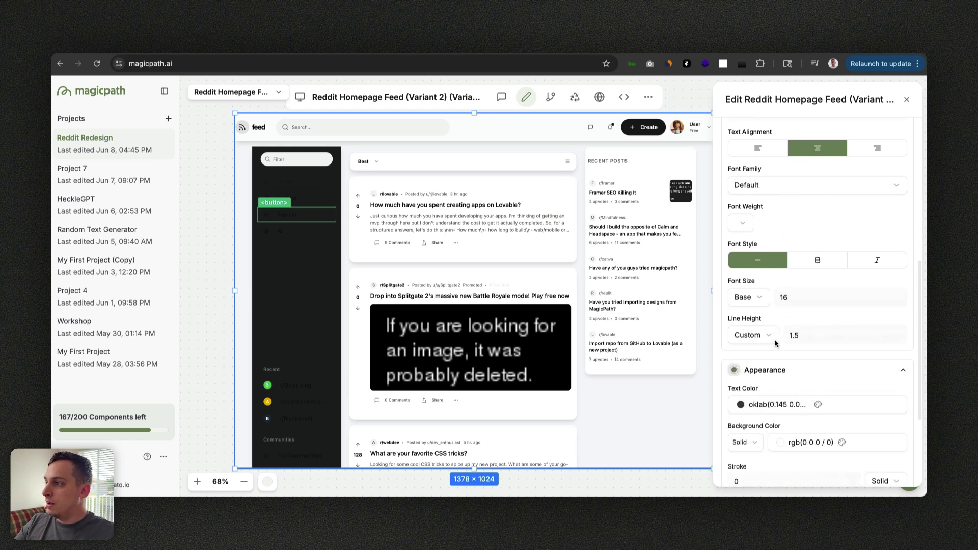
click(741, 355)
click(770, 199)
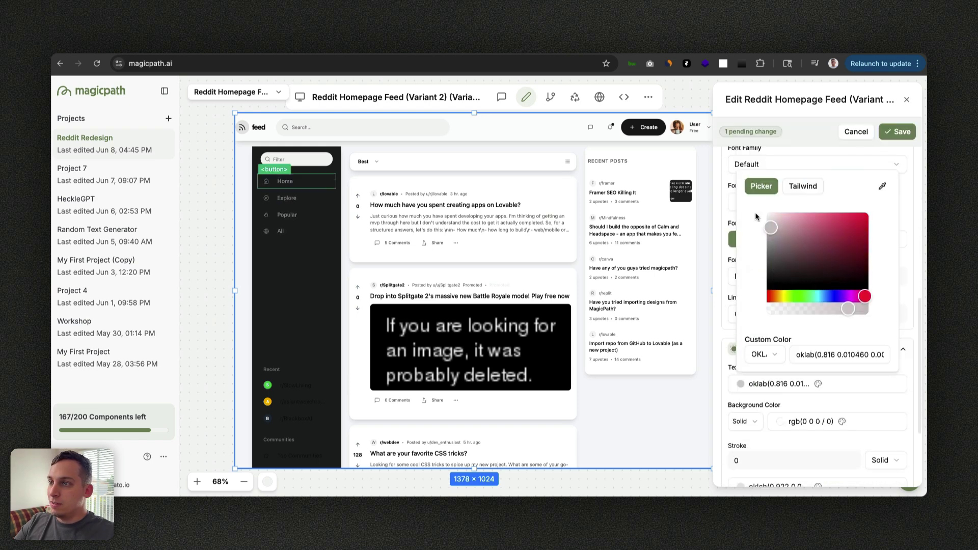
click(770, 218)
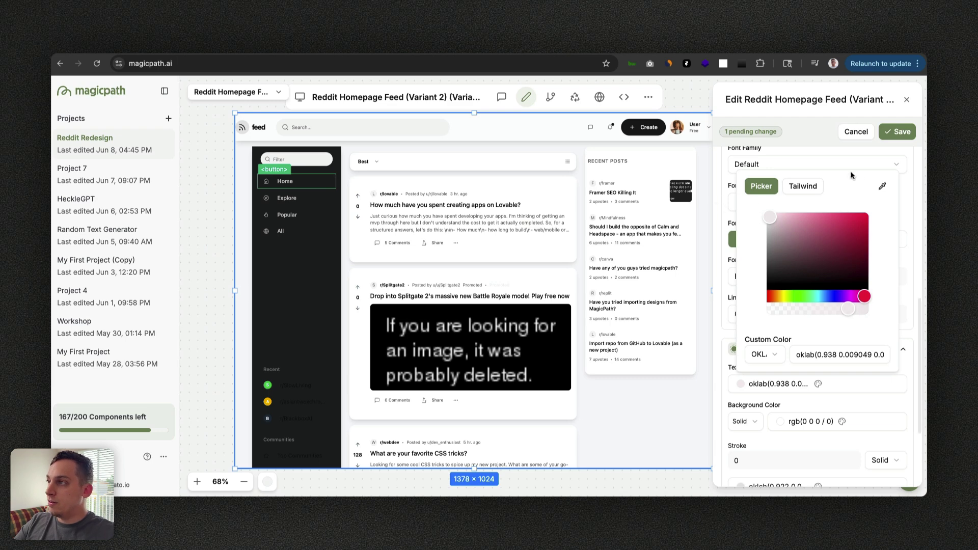
drag(768, 216, 758, 201)
drag(848, 310, 867, 312)
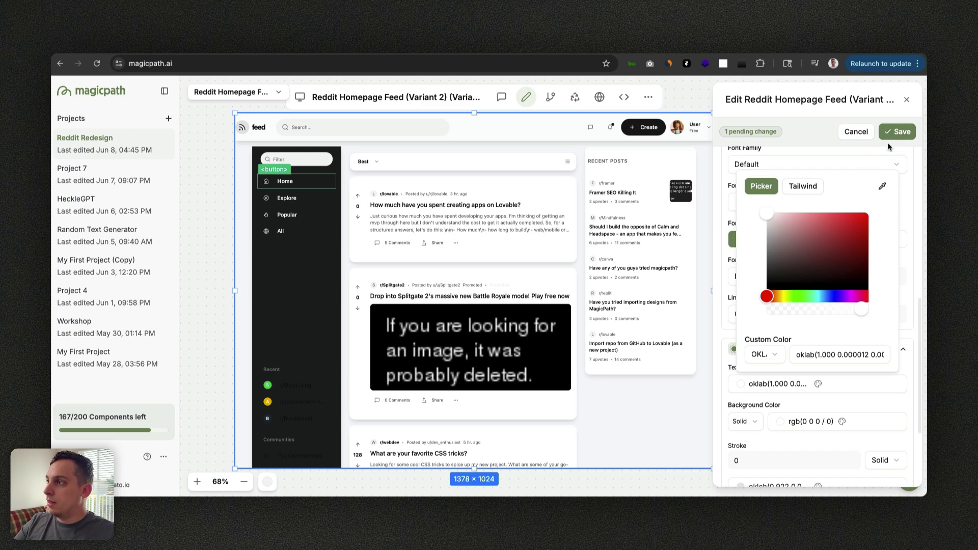
click(897, 131)
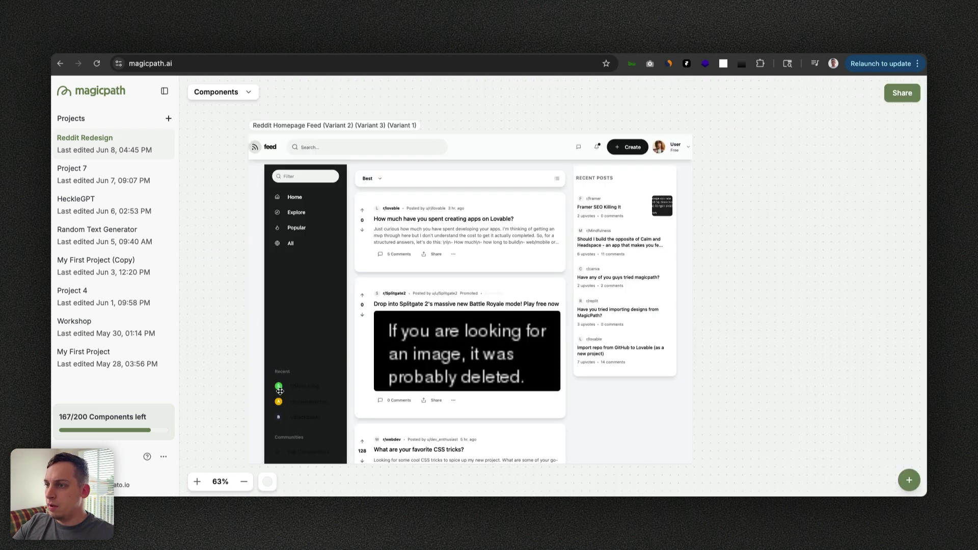
Set the text color of the Recent community names in the black sidebar to white and save the change.
click(526, 141)
click(526, 122)
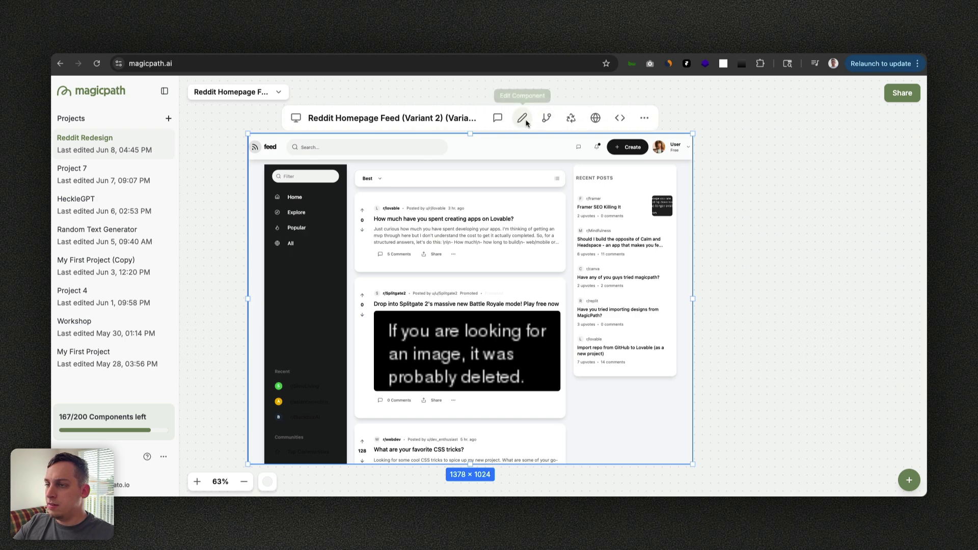
click(304, 386)
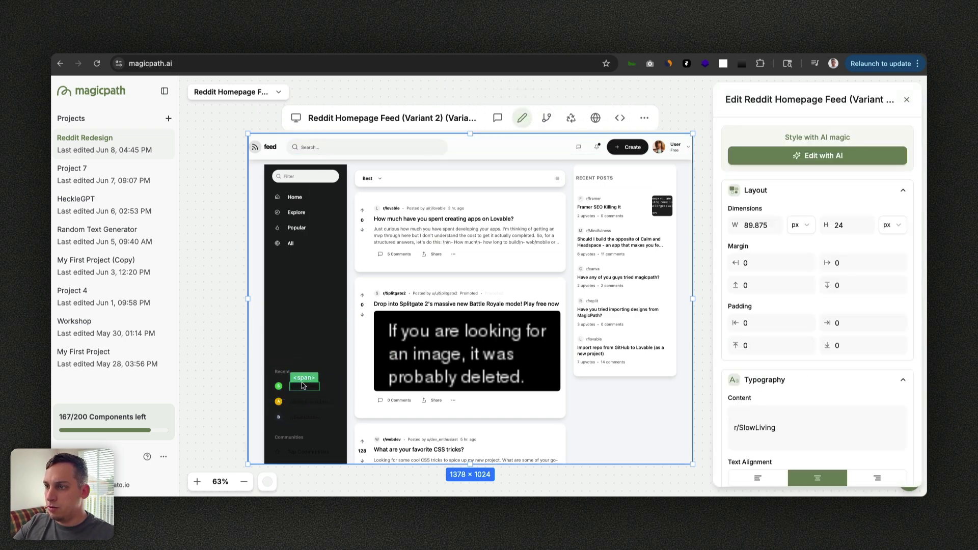
scroll(789, 305, down, 7)
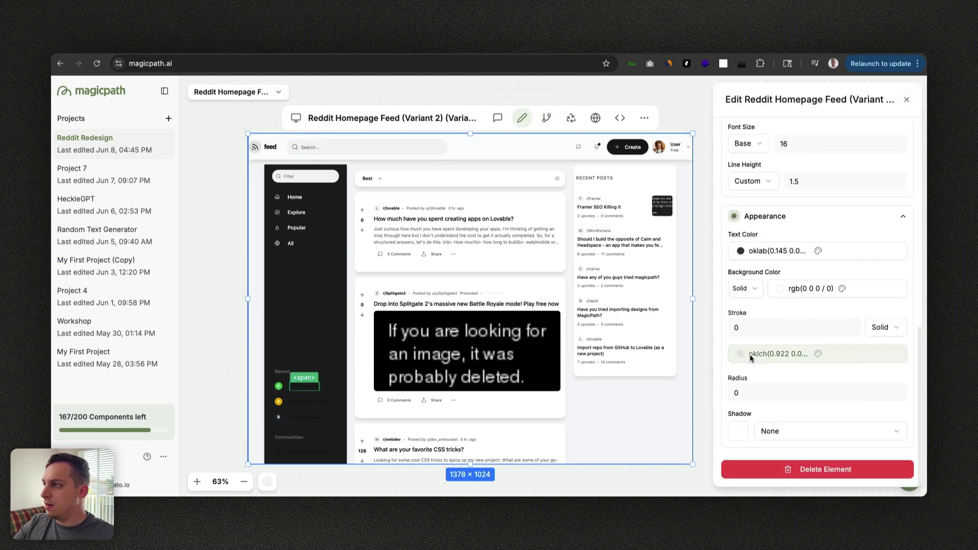
click(740, 252)
click(768, 308)
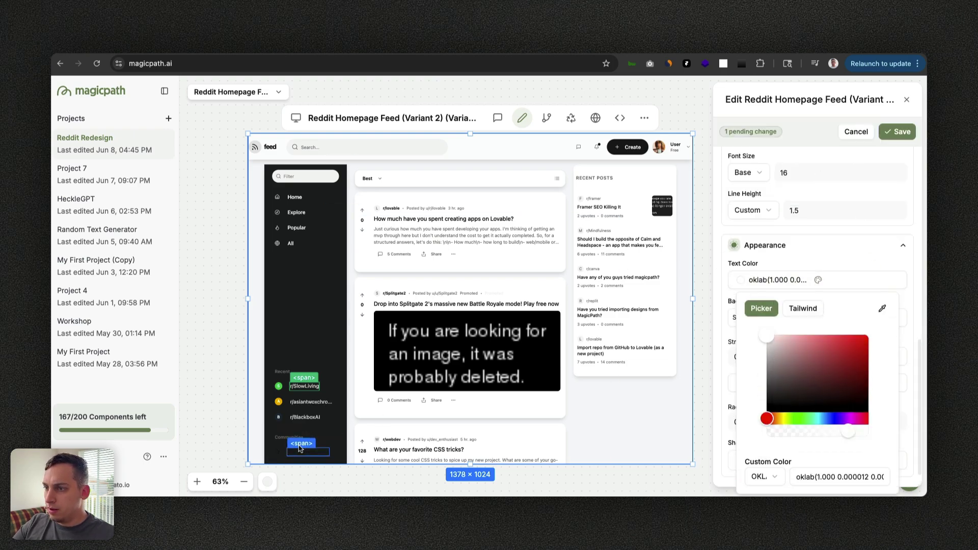
key(ctrl+s)
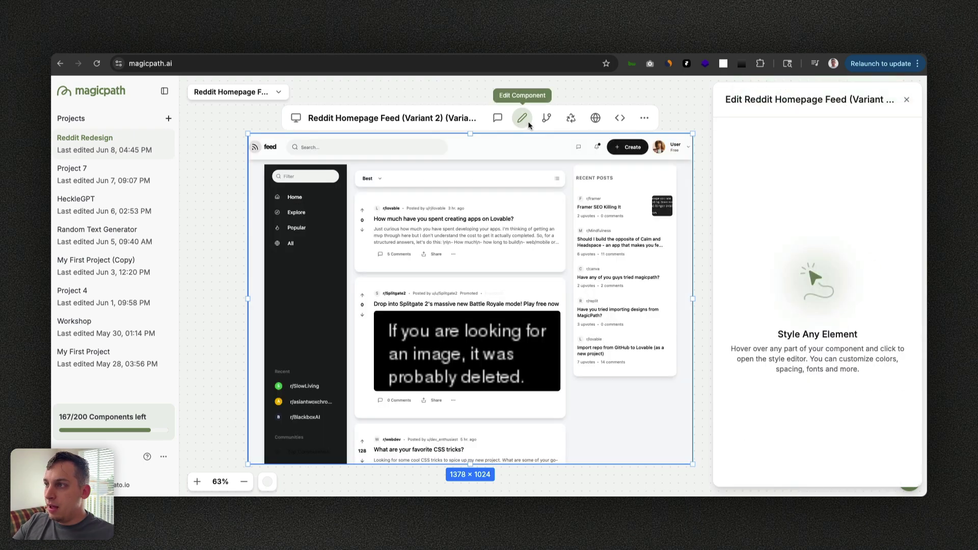
Set the "Top Communities" text in the black sidebar to white and save the change.
click(297, 450)
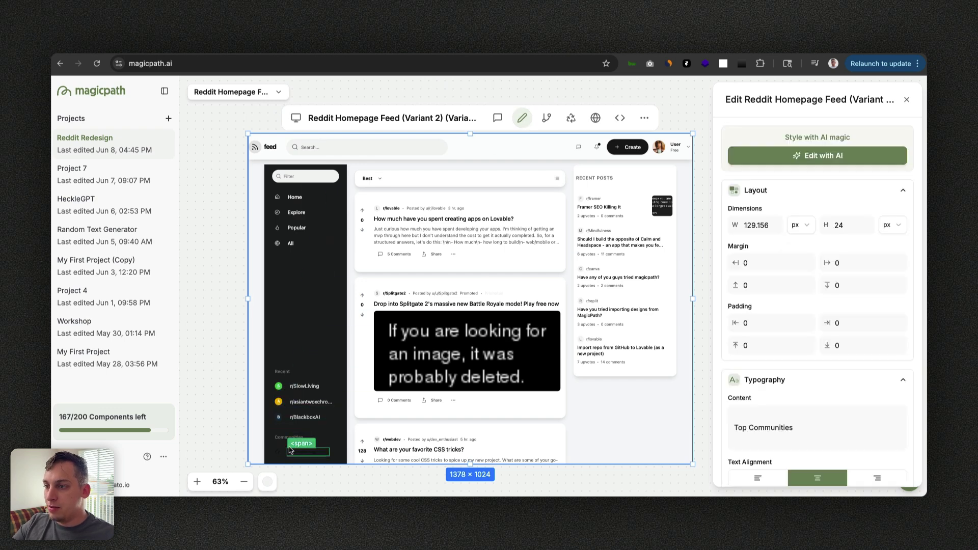
scroll(816, 306, down, 10)
click(740, 253)
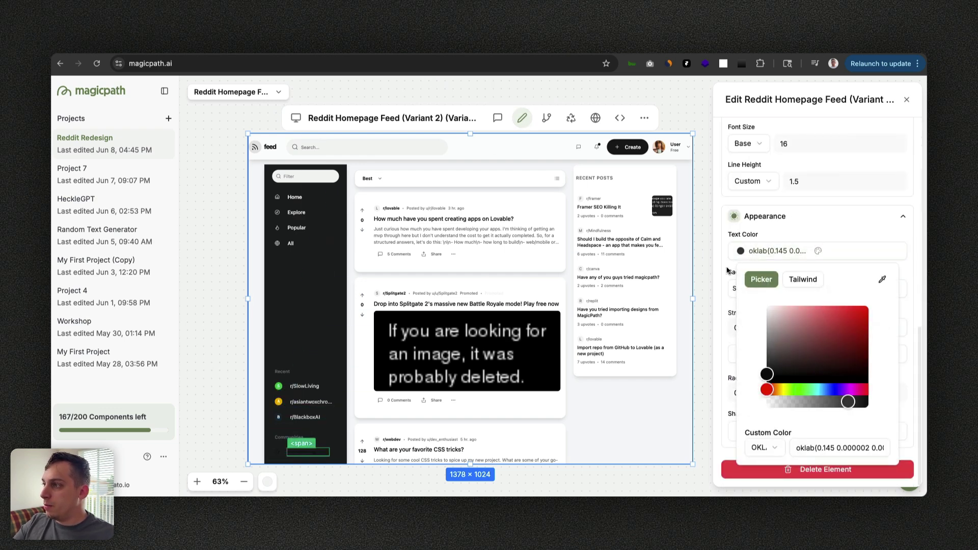
click(767, 306)
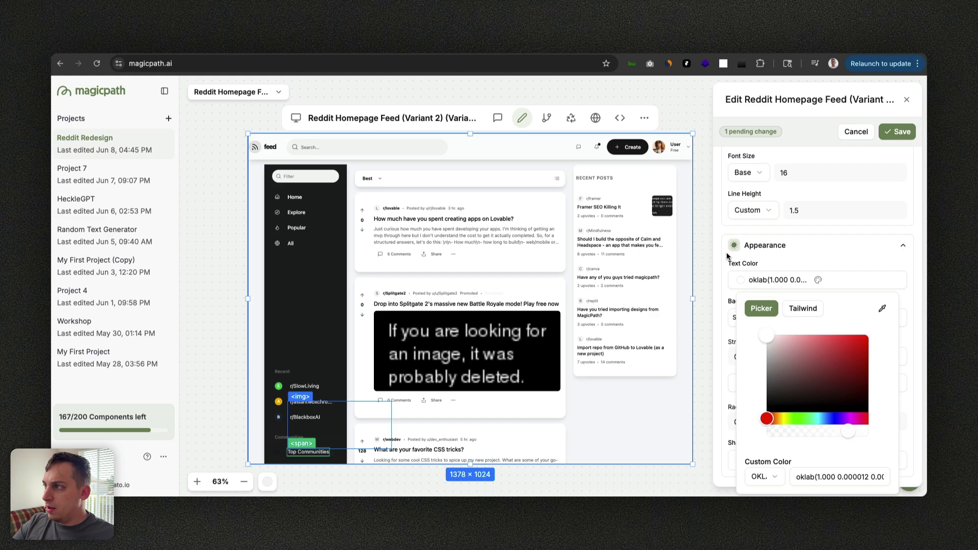
click(887, 145)
click(888, 133)
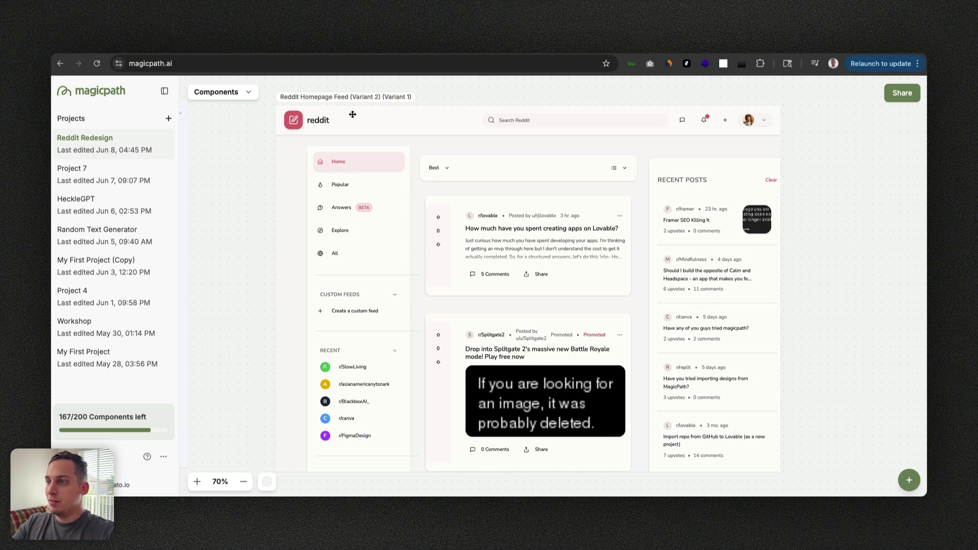
Widen the pink-accented Reddit Homepage Feed (Variant 2) (Variant 1) to 1636 × 1024.
scroll(316, 183, right, 3)
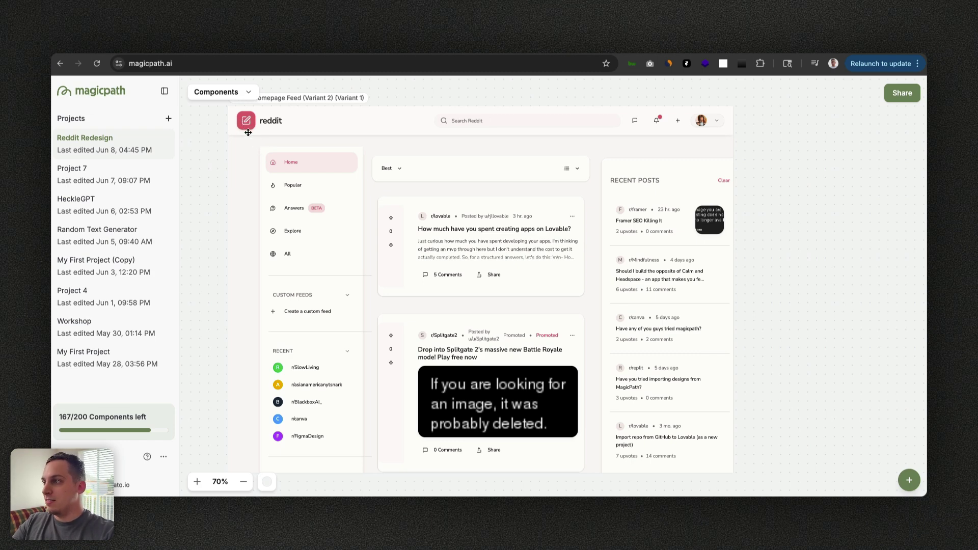
click(301, 98)
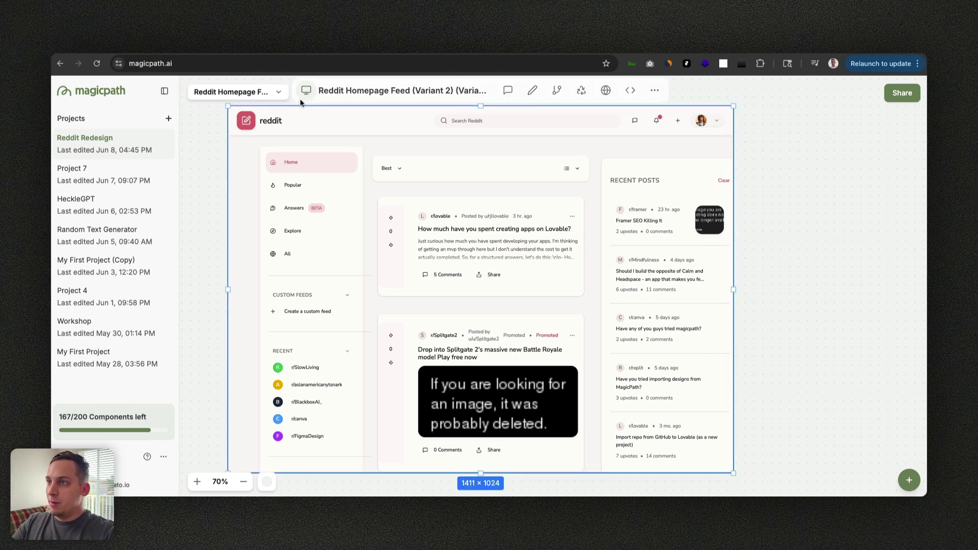
drag(731, 290, 811, 297)
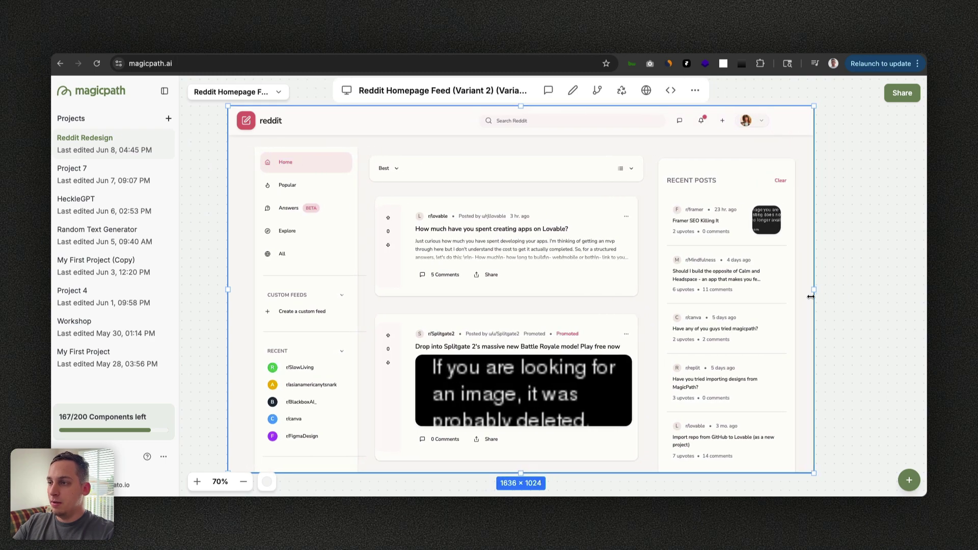
Submit the AI edit prompt "change the color scheme to orange" for the widened feed and close its chat.
scroll(587, 254, down, 3)
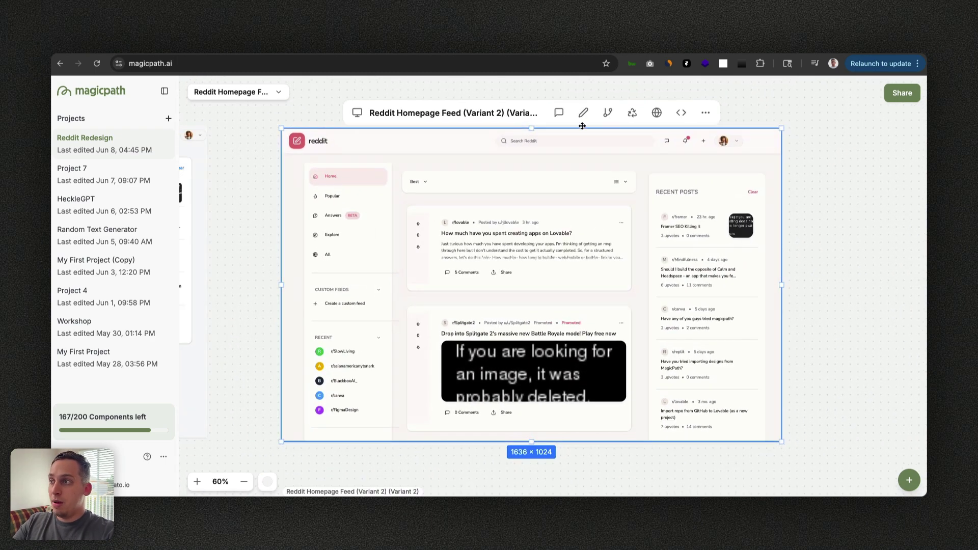
click(559, 115)
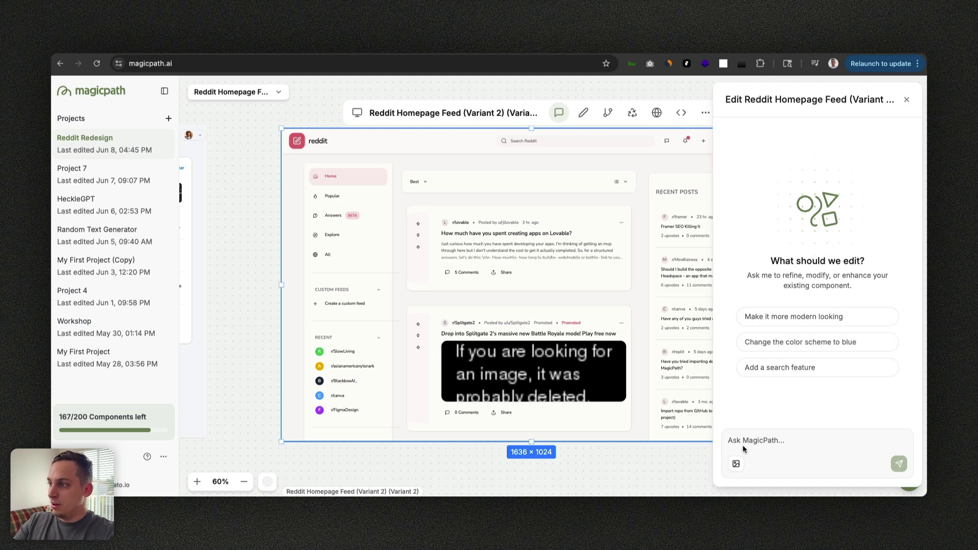
text(change the color scheme to)
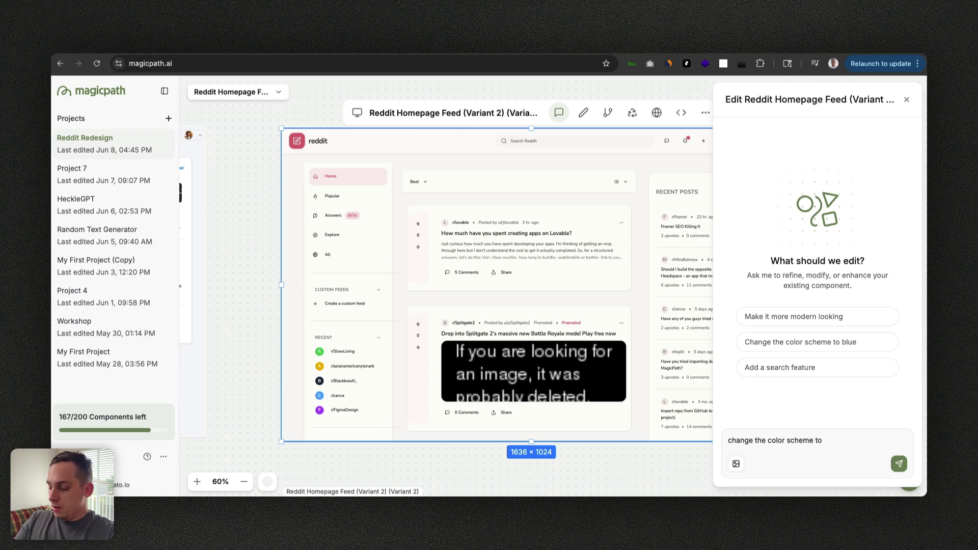
key(Return)
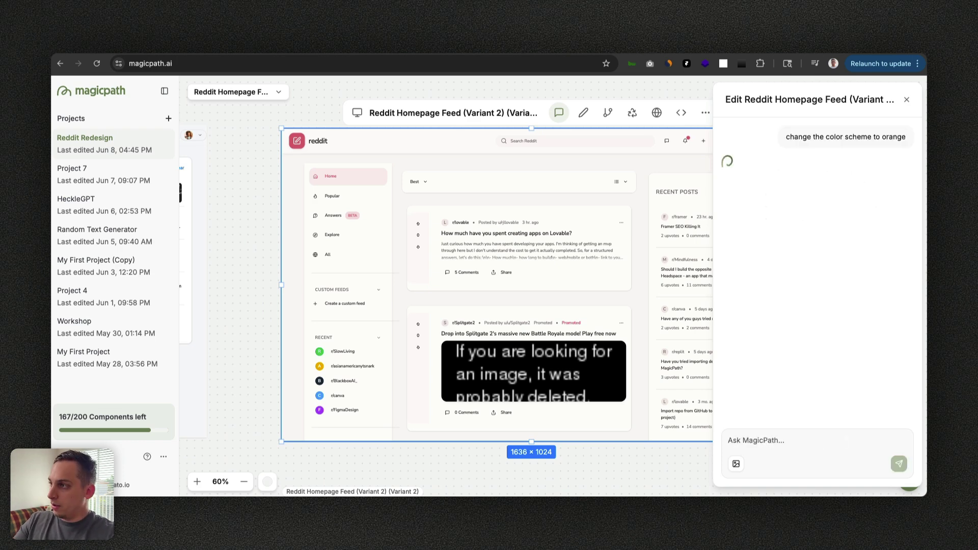
click(907, 100)
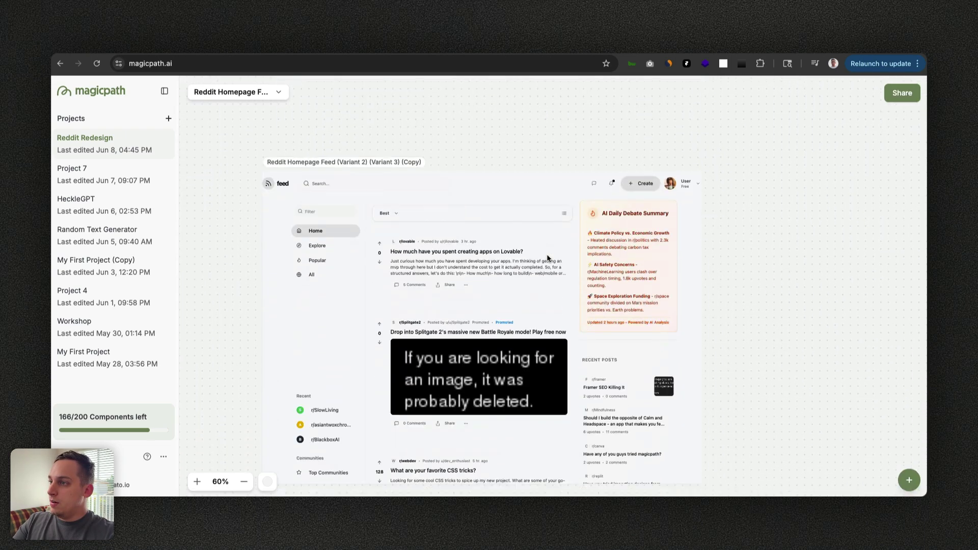
Examine the AI Daily Debate Summary card in the copied Variant 2 (Variant 3) feed.
click(356, 123)
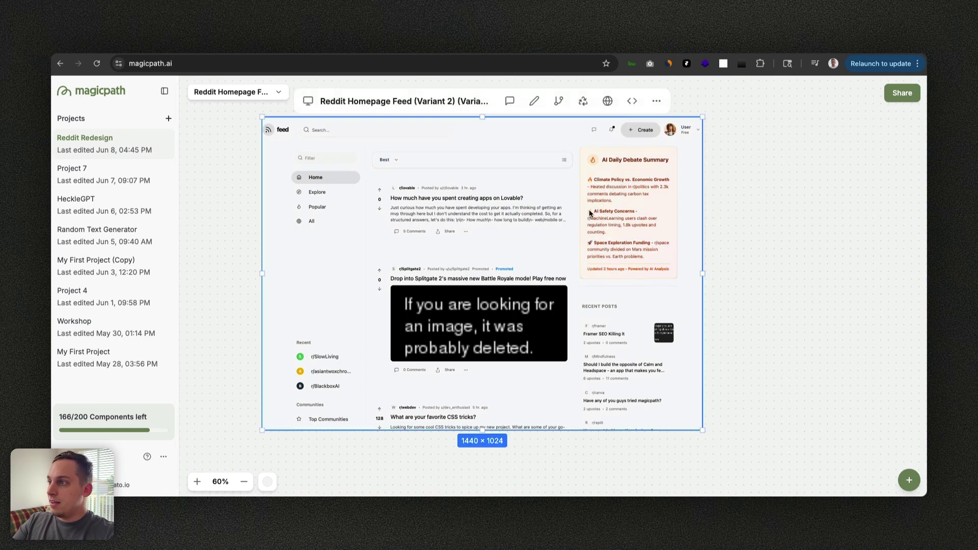
scroll(609, 207, up, 5)
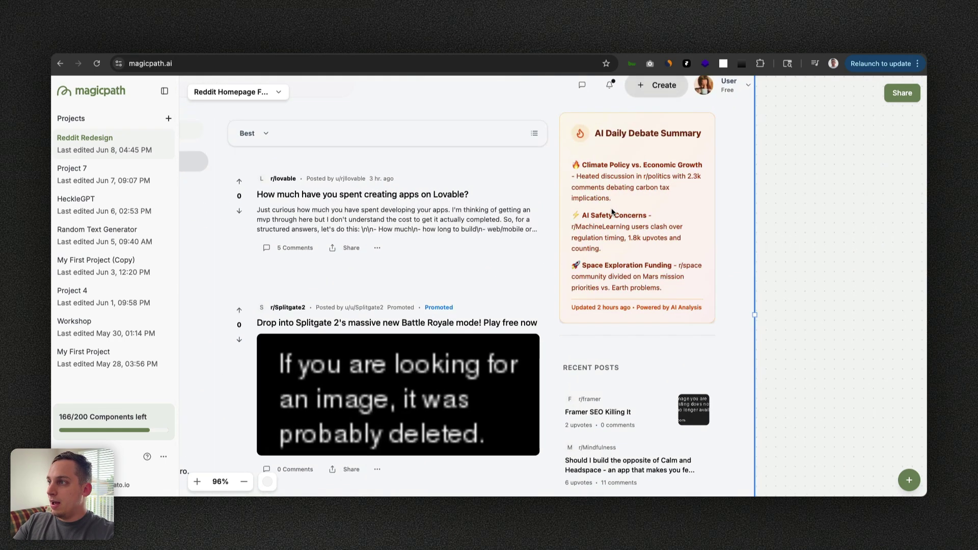
Recheck ChatGPT's Reddit idea about summarizing hot debates, and return to the MagicPath feed with the AI Daily Debate Summary card.
key(ctrl+Tab)
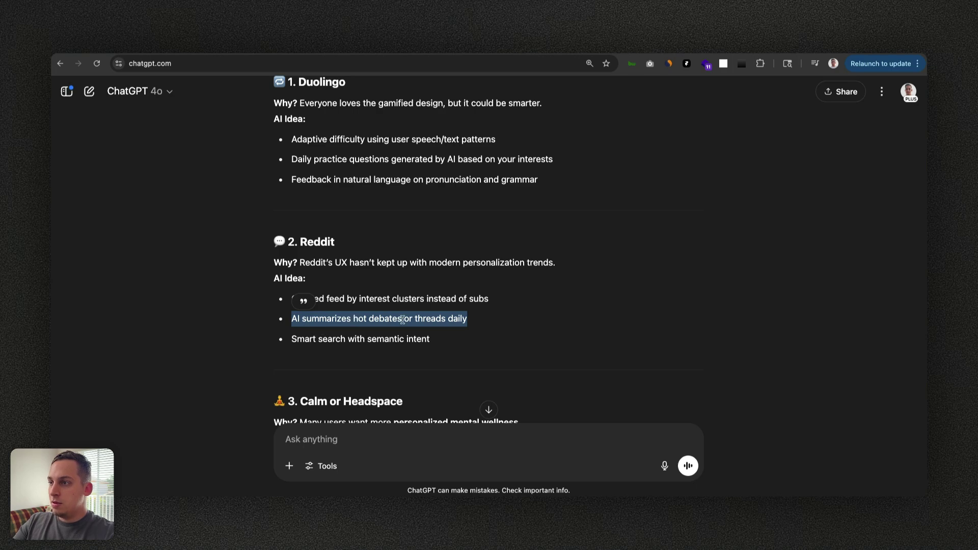
key(ctrl+shift+Tab)
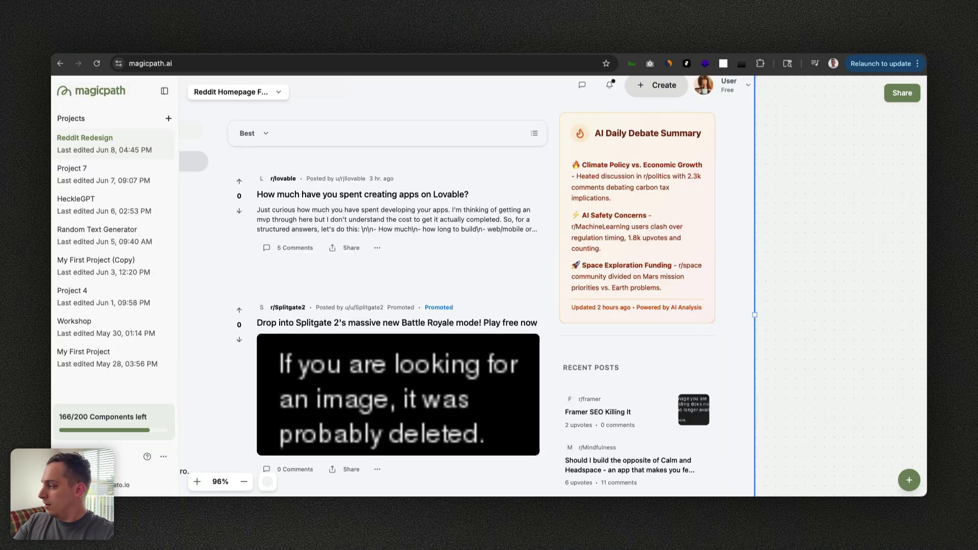
scroll(577, 294, down, 5)
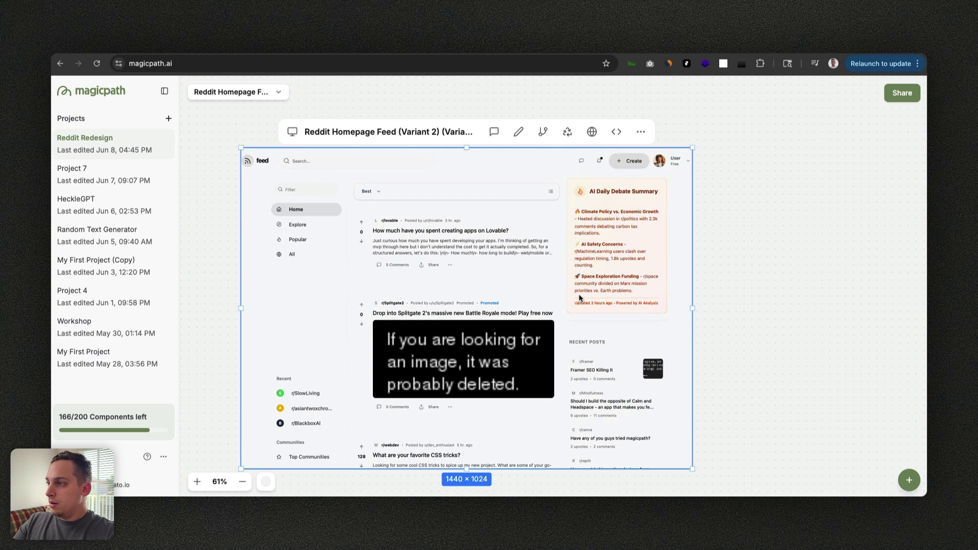
Submit the AI edit prompt "add a chat feature to this ai summary card." for the feed with the AI Daily Debate Summary card.
click(497, 135)
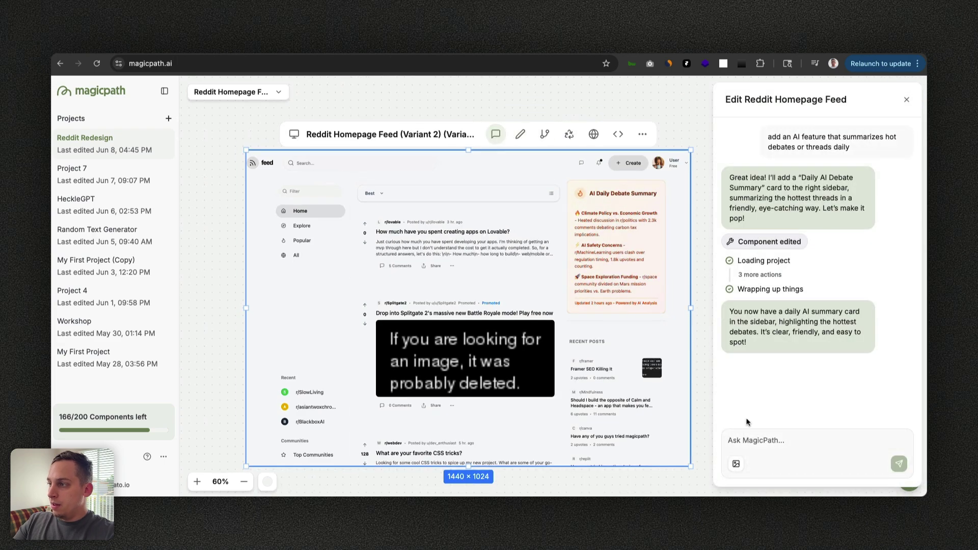
text(add a chat)
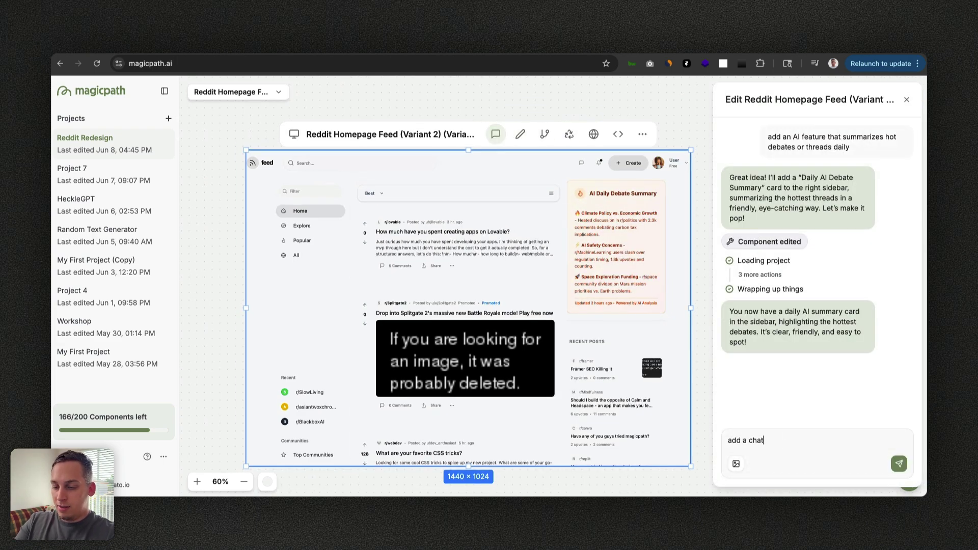
text( feau)
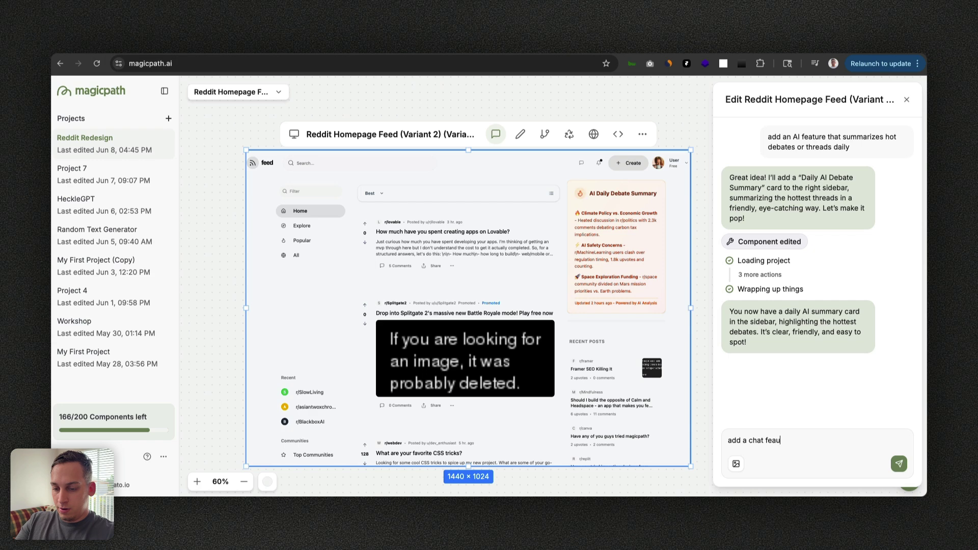
text(ture to)
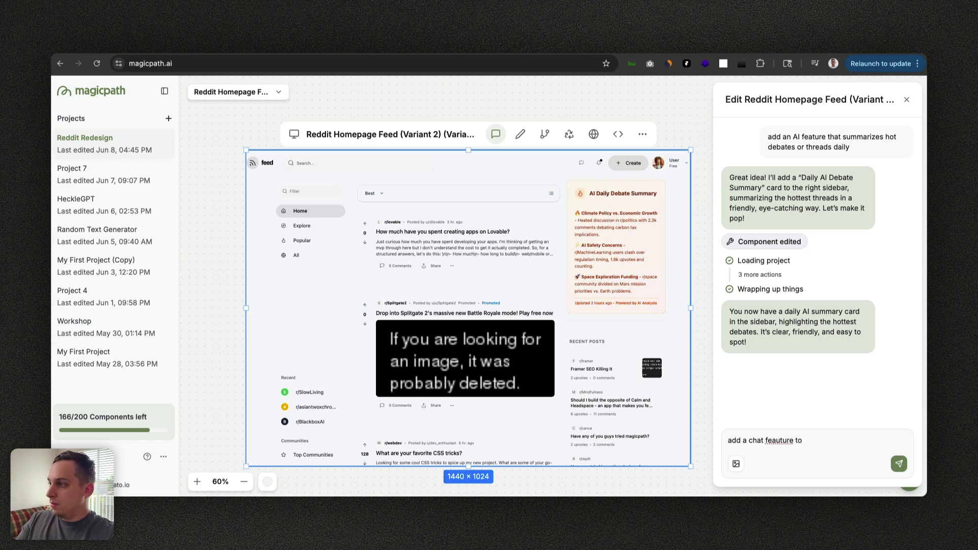
key(BackSpace)
key(BackSpace)
key(BackSpace)
key(BackSpace)
key(BackSpace)
key(BackSpace)
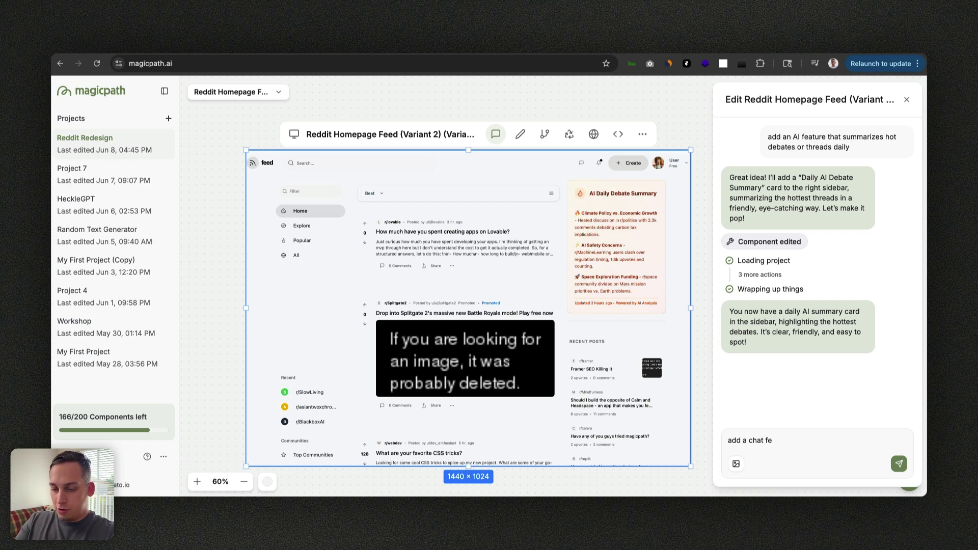
text(to th)
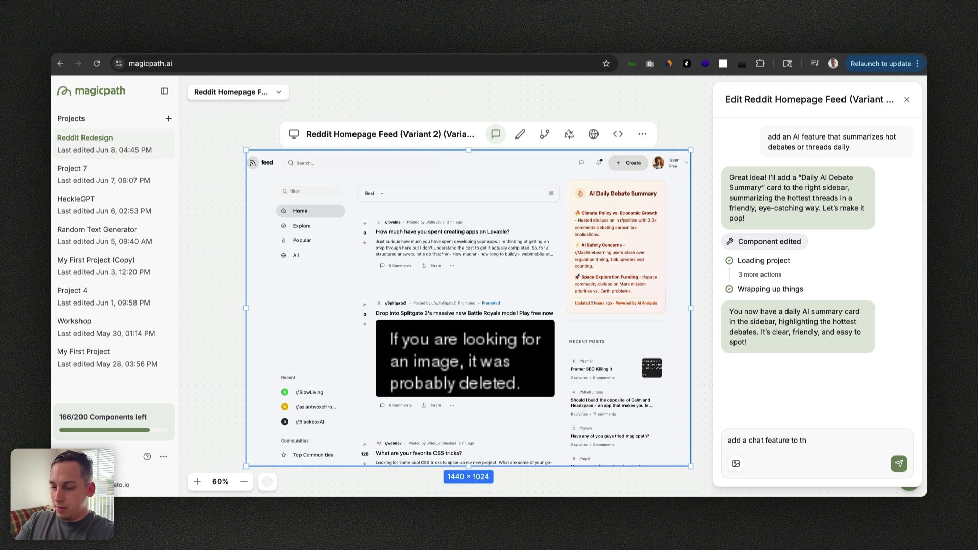
text(is ai su)
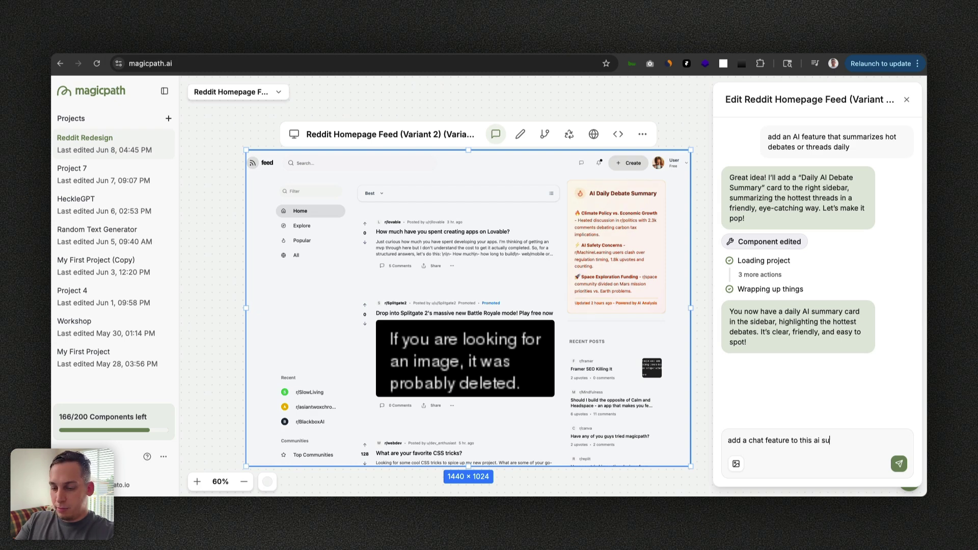
text(mmary card.)
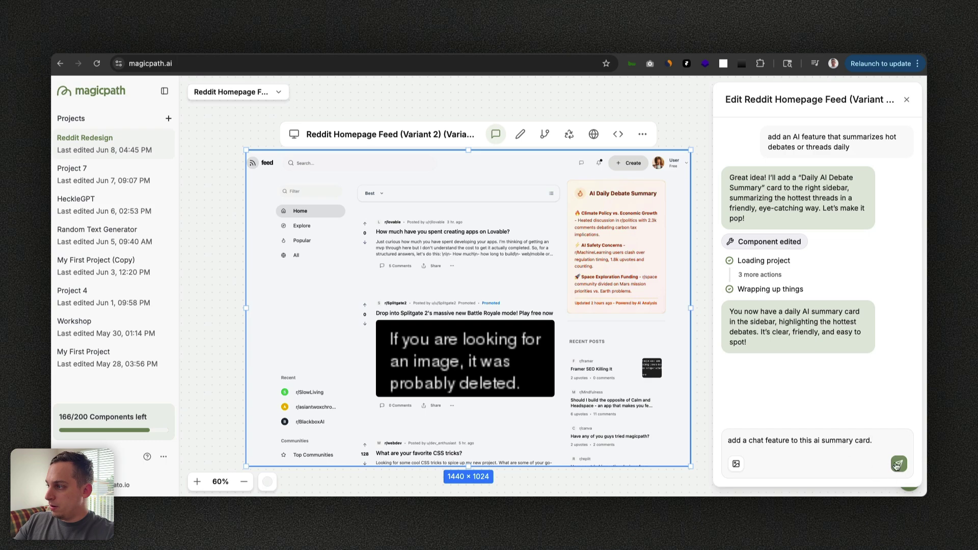
click(899, 464)
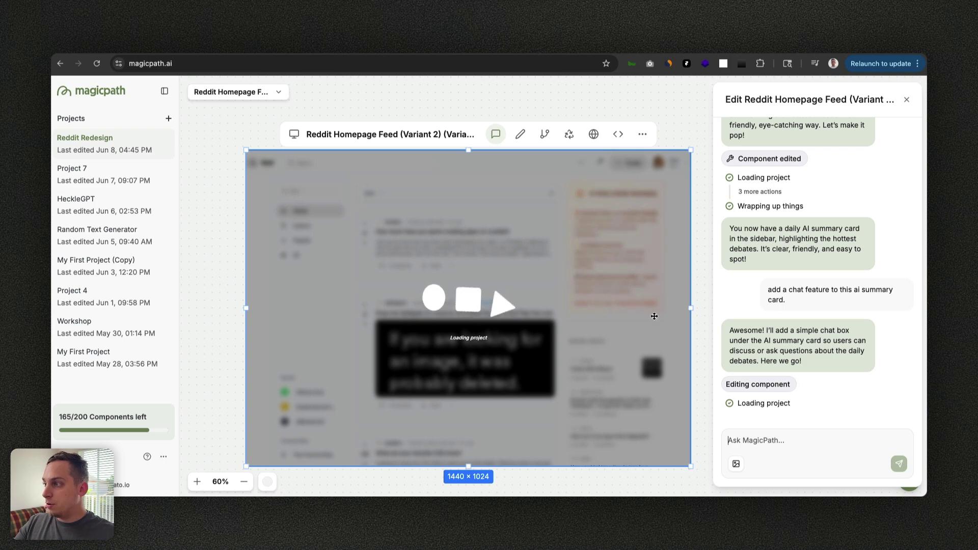
Generate the pending "make this fill width" change for the black sidebar in the dark-sidebar feed variant.
scroll(769, 355, up, 1)
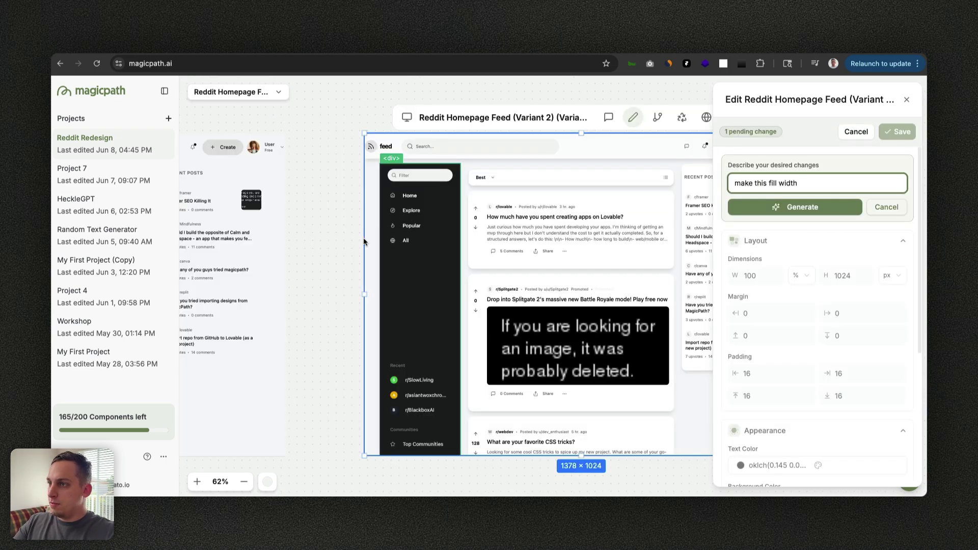
click(774, 209)
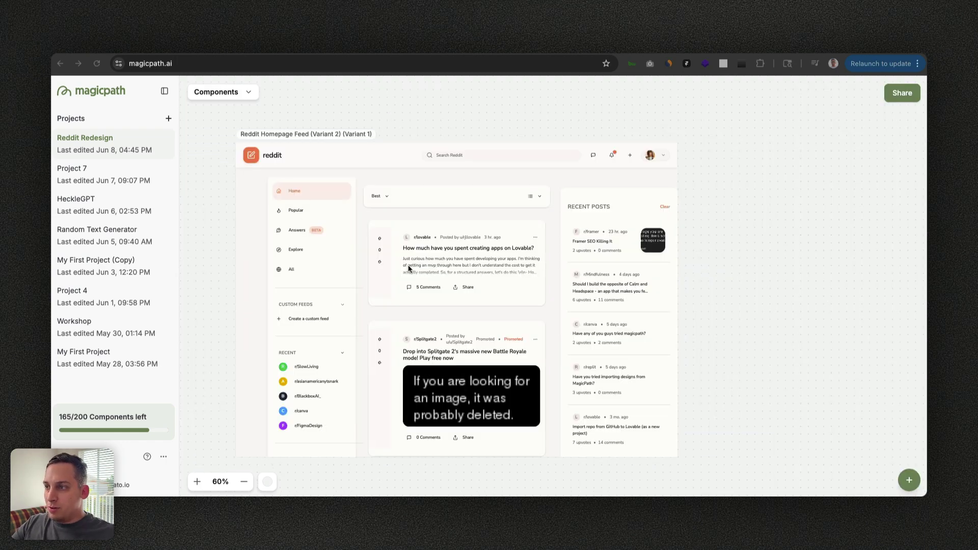
Send the test message "hi" in the new chat box of the copied feed's AI Daily Debate Summary card.
scroll(217, 205, down, 1)
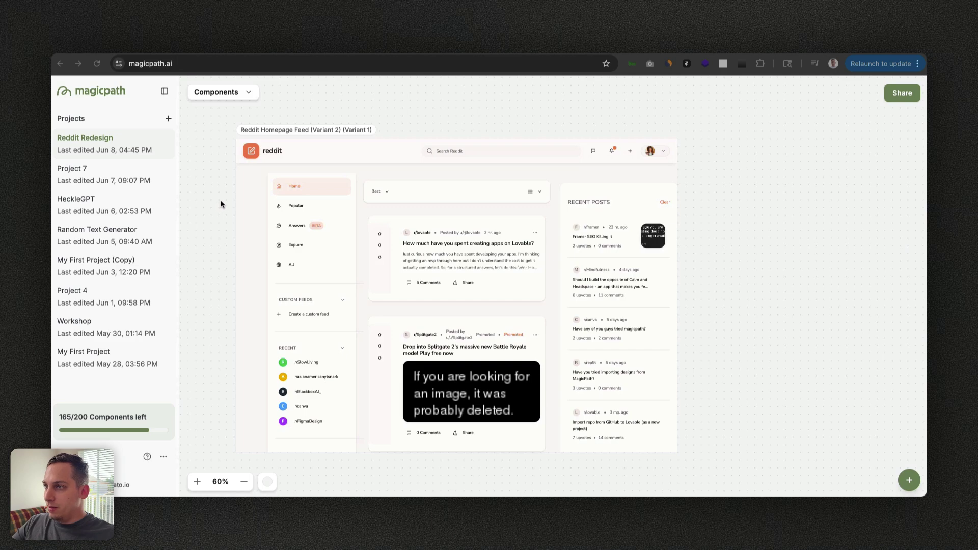
scroll(221, 204, down, 15)
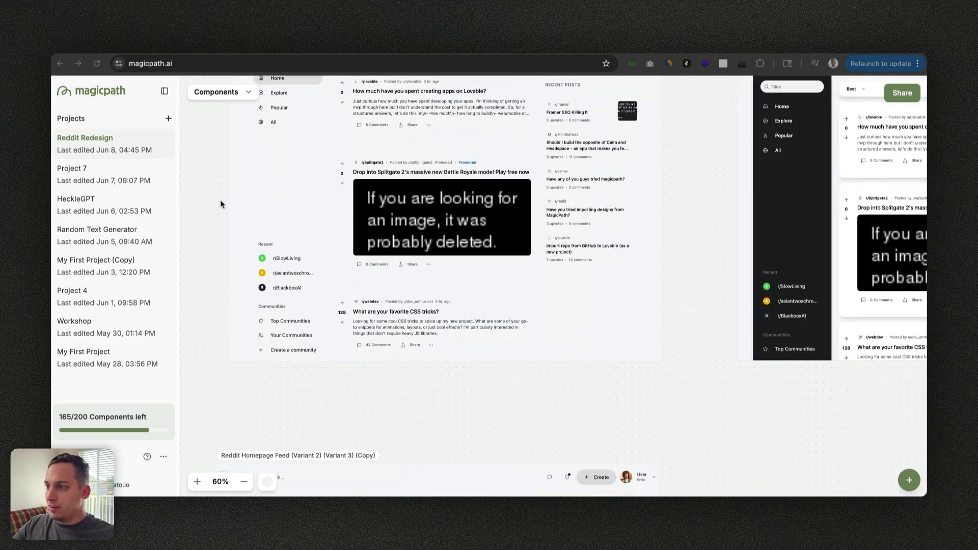
scroll(220, 204, down, 10)
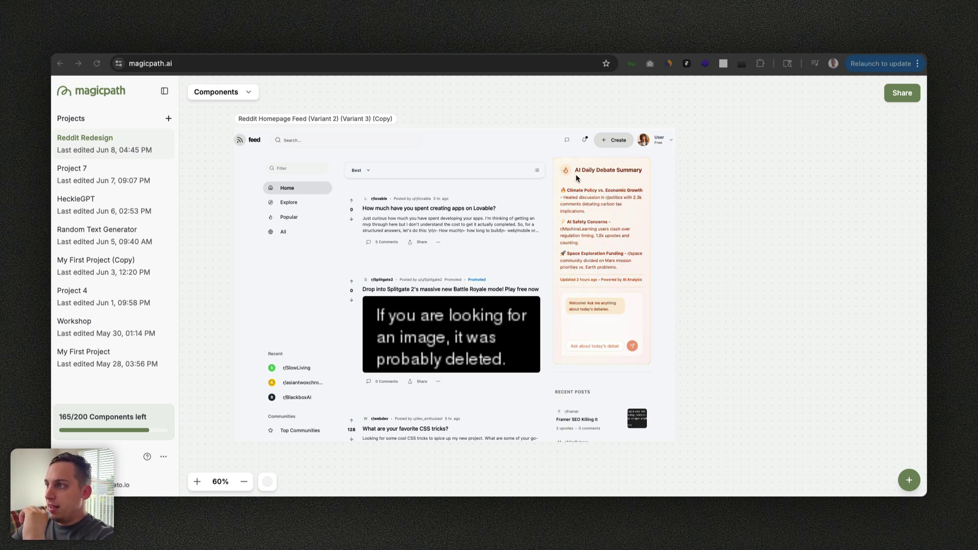
click(592, 347)
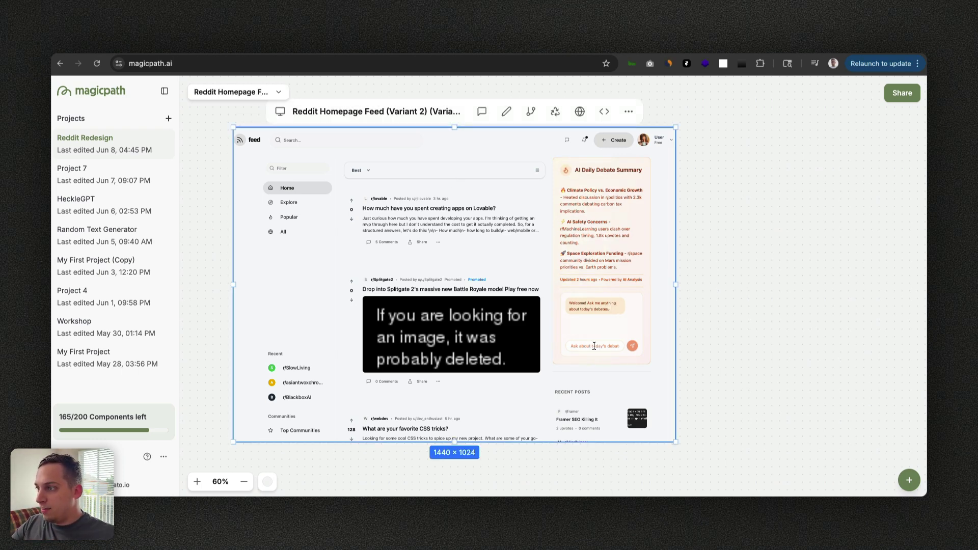
click(593, 347)
text(N)
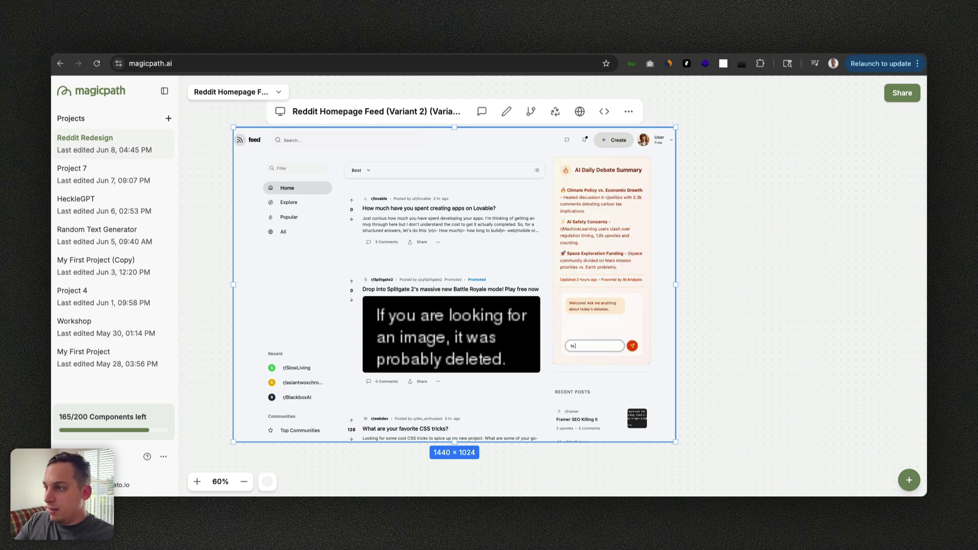
text(i)
key(Return)
Examine the chat reply and the layout of the chat box within the AI Daily Debate Summary card.
scroll(613, 315, down, 5)
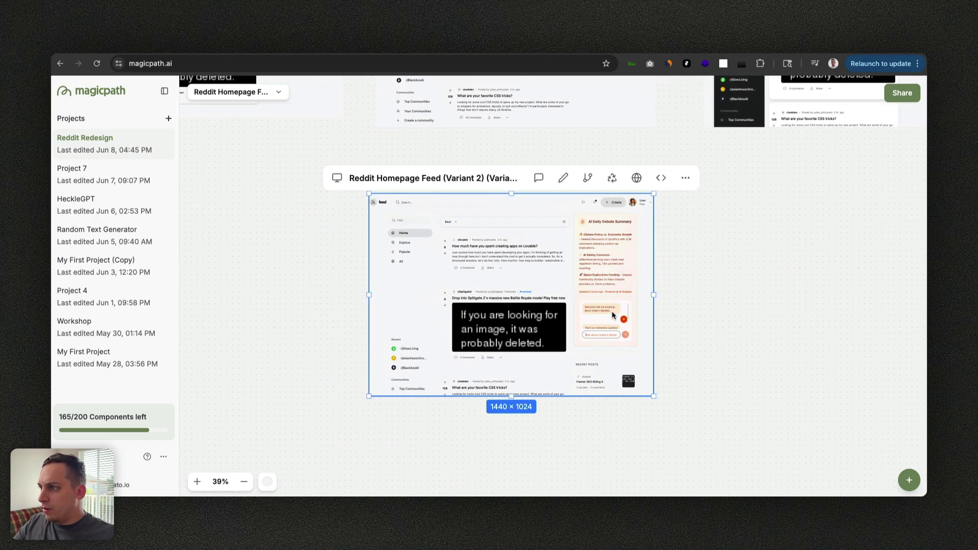
scroll(613, 315, up, 5)
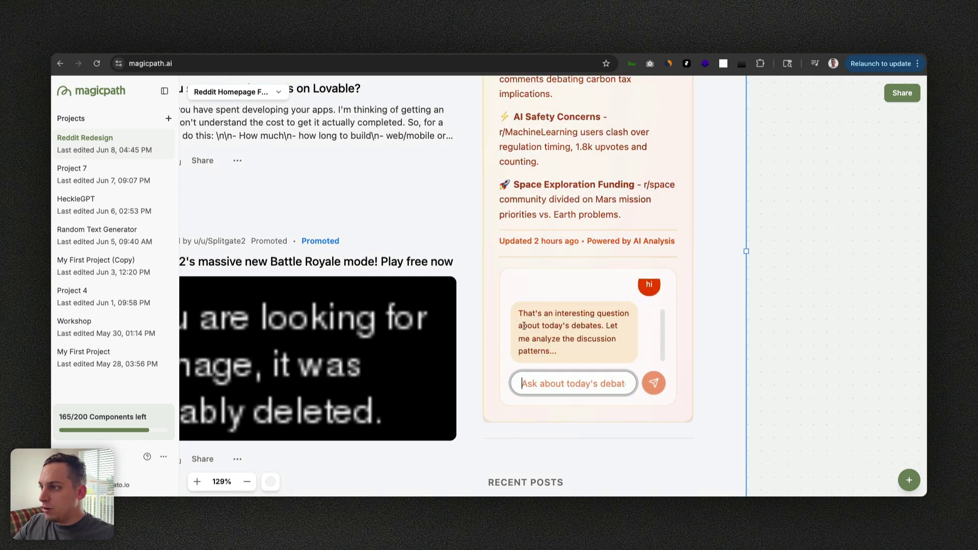
click(601, 326)
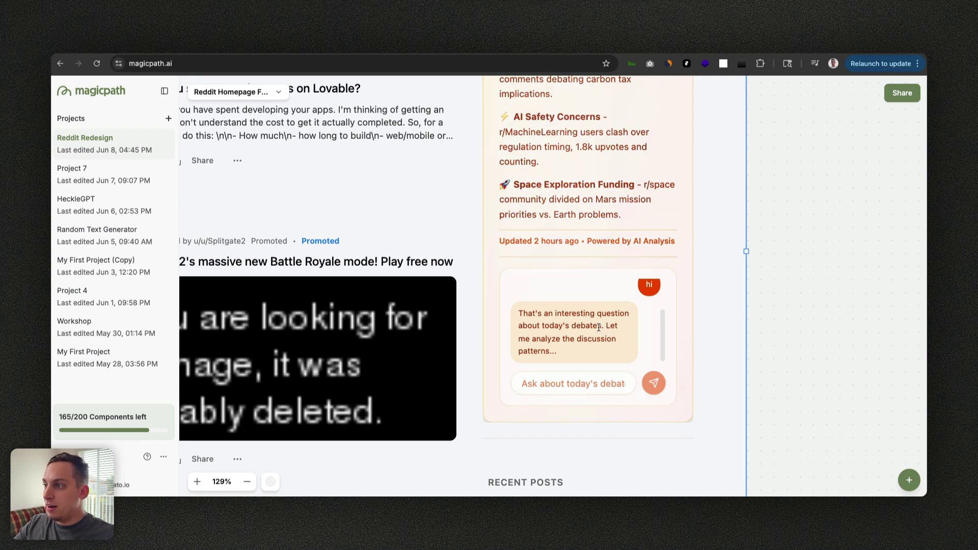
scroll(600, 327, down, 5)
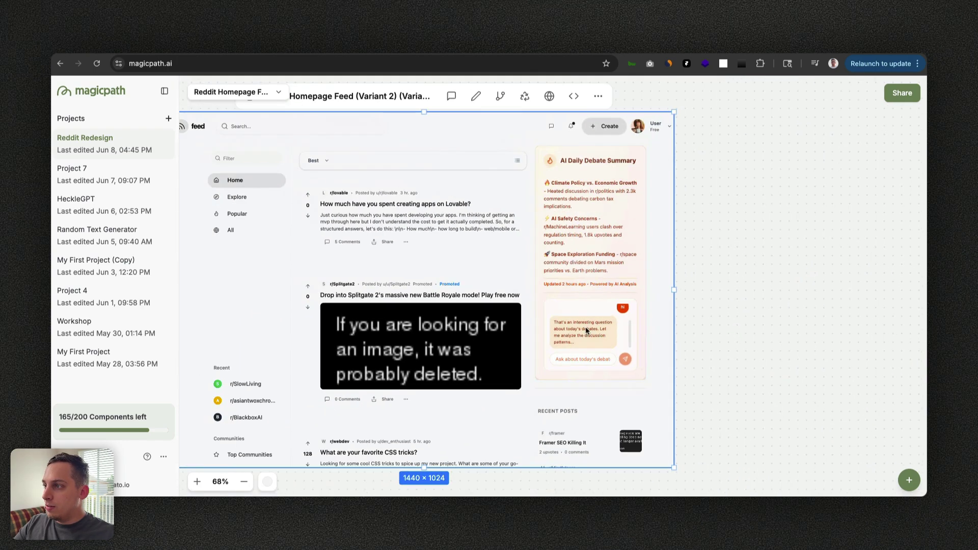
scroll(585, 330, up, 1)
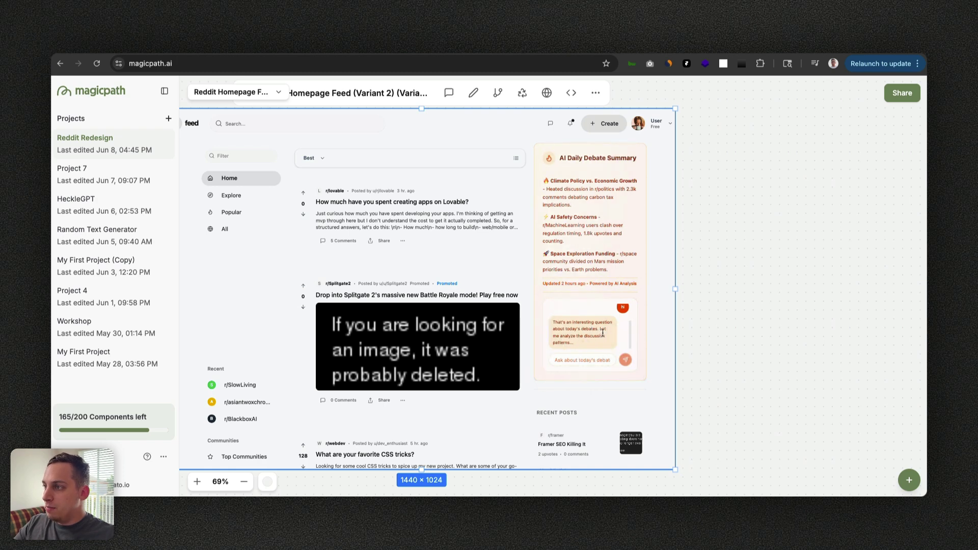
scroll(678, 320, left, 3)
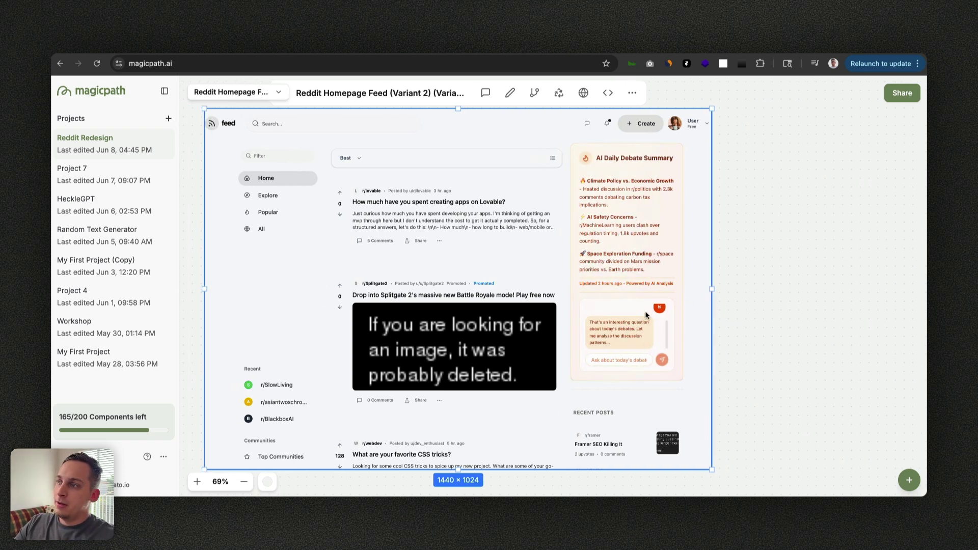
Submit the AI edit prompt "give the users the ability to make the chat full screen" for the feed with the debate summary chat.
click(487, 94)
text(giv)
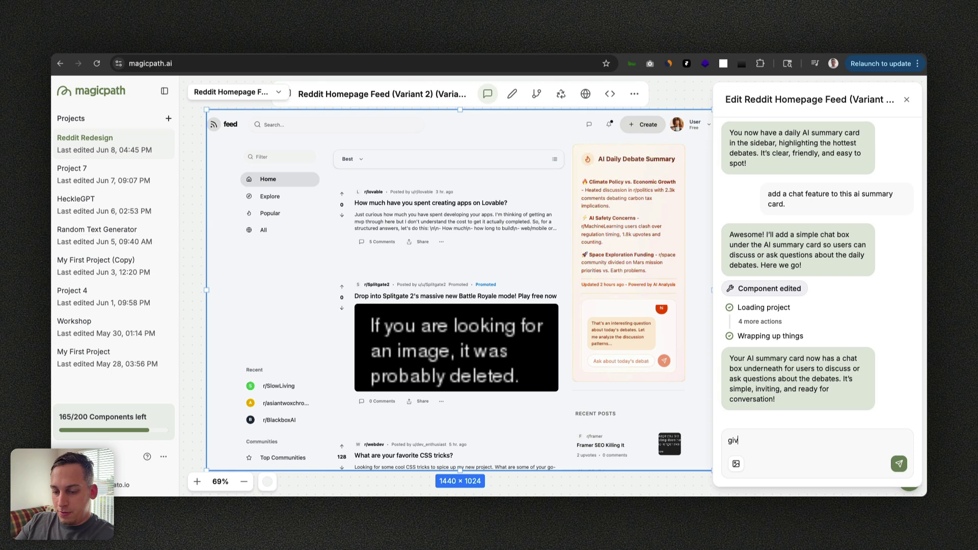
text(e the users)
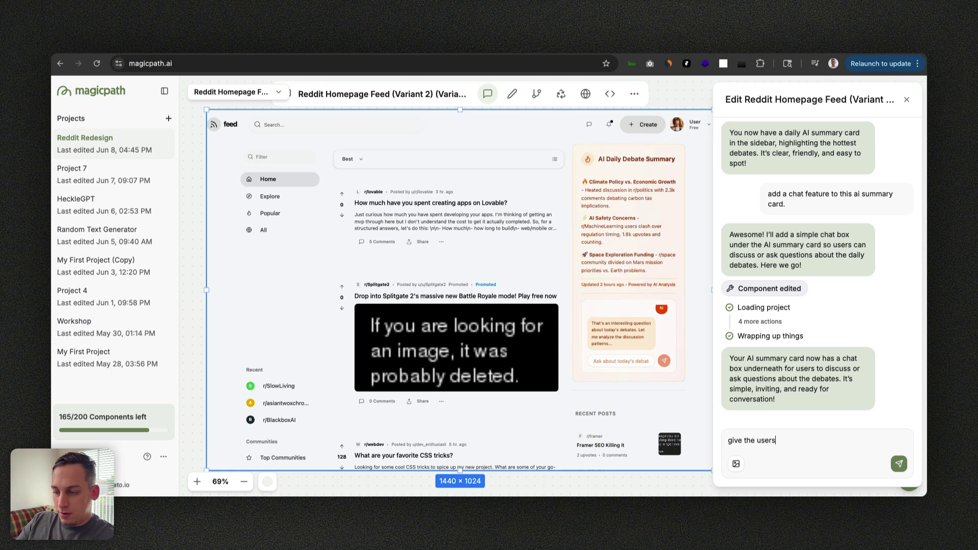
text( the abil)
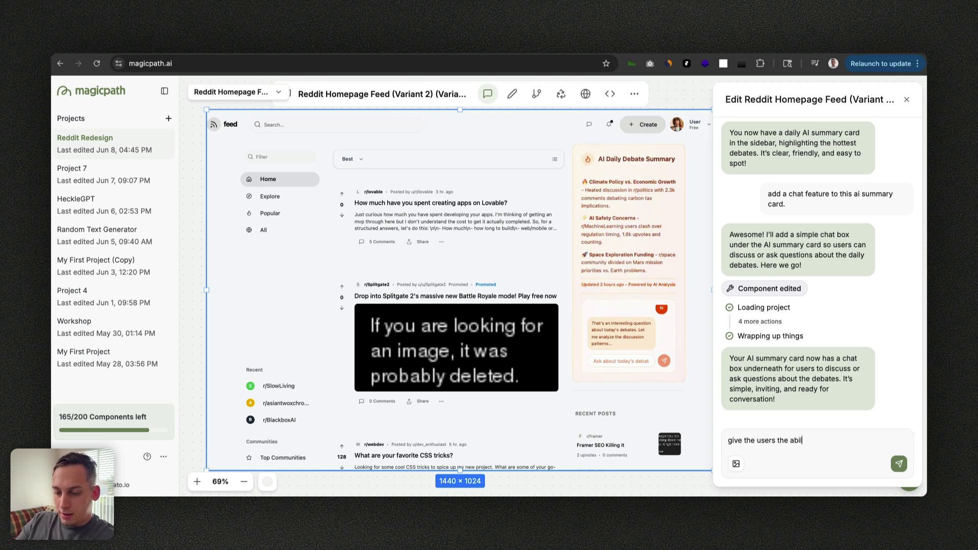
text(ity to make the chat)
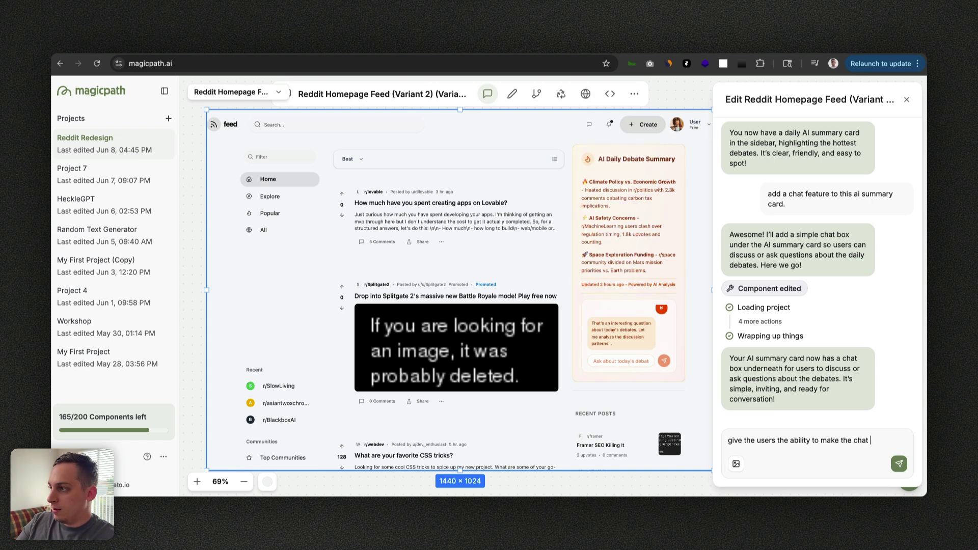
text( full s)
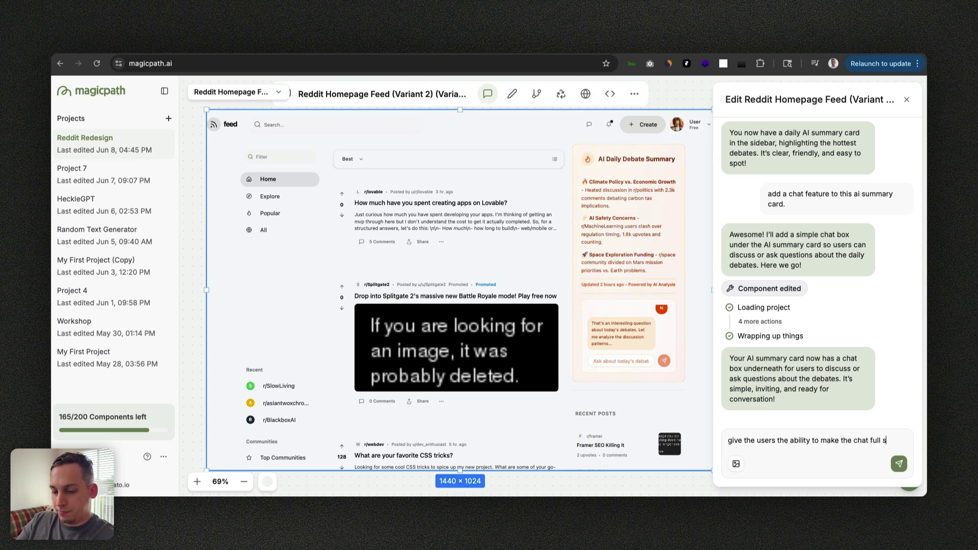
text(creen)
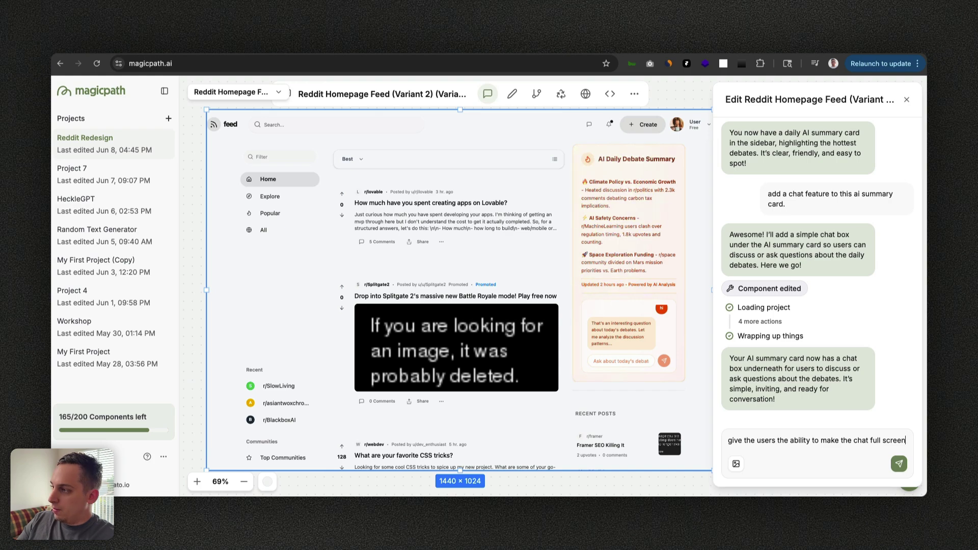
key(Return)
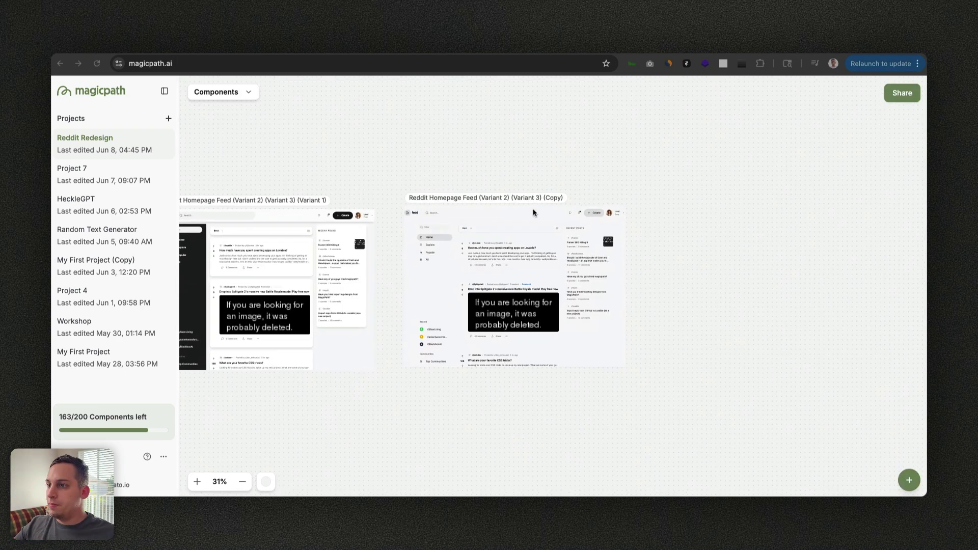
Try to generate a connected component from the right edge of the copied feed with the prompt "explore page".
click(512, 198)
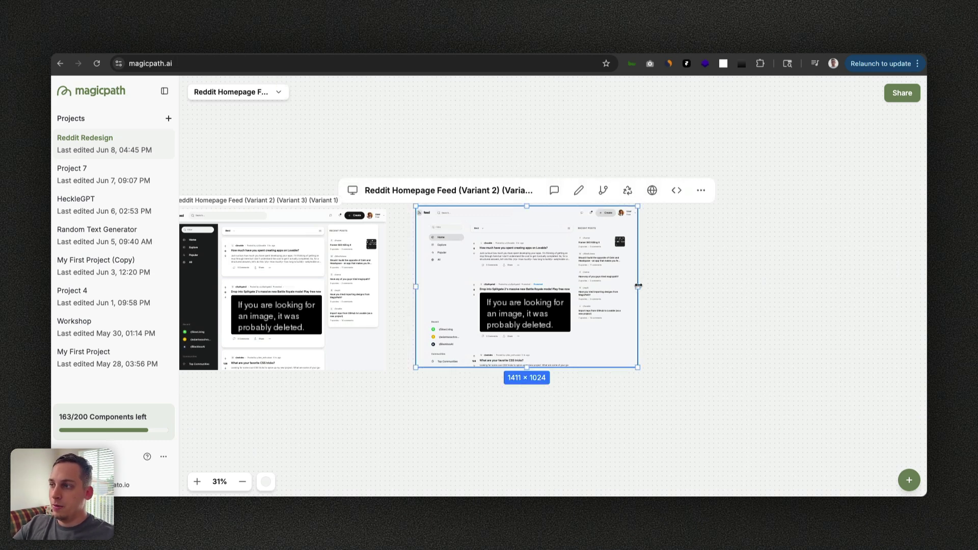
click(604, 191)
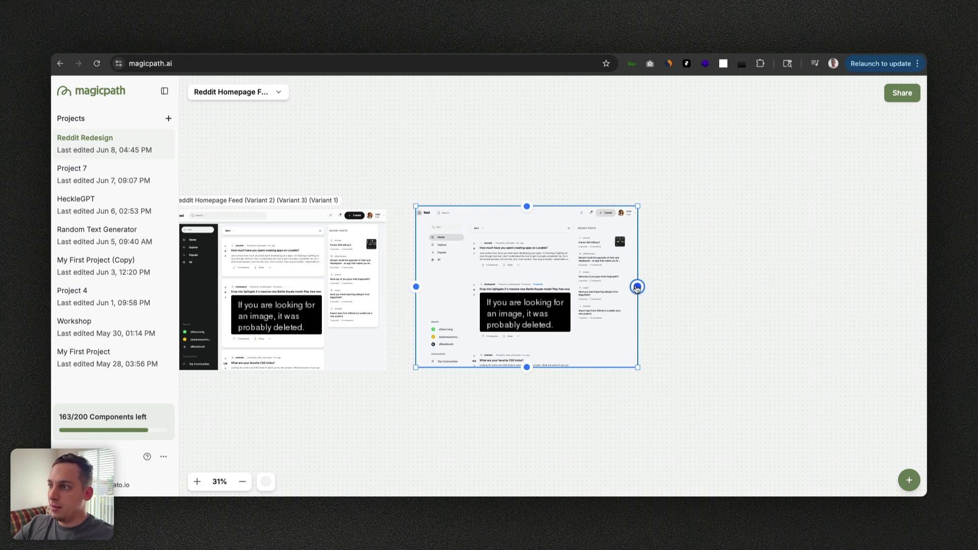
click(637, 287)
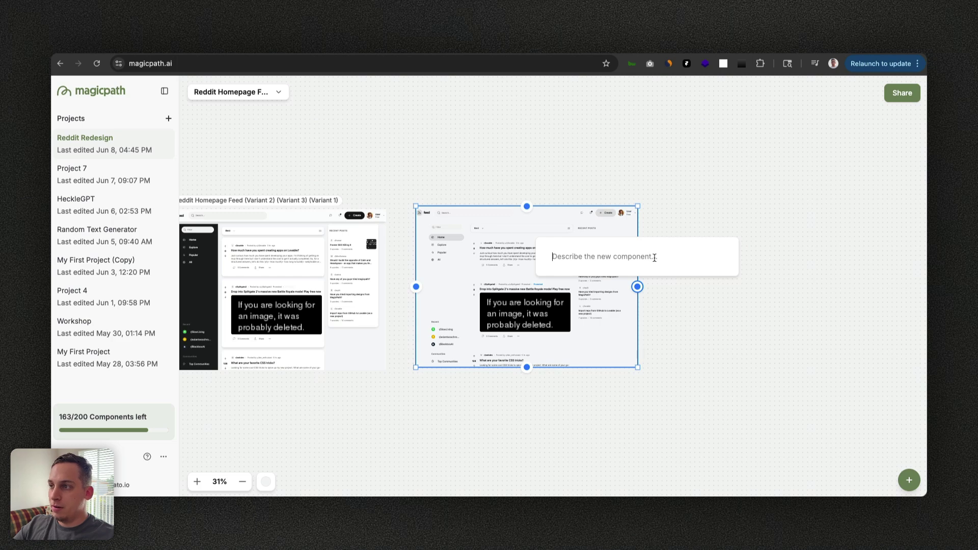
text(explore pa)
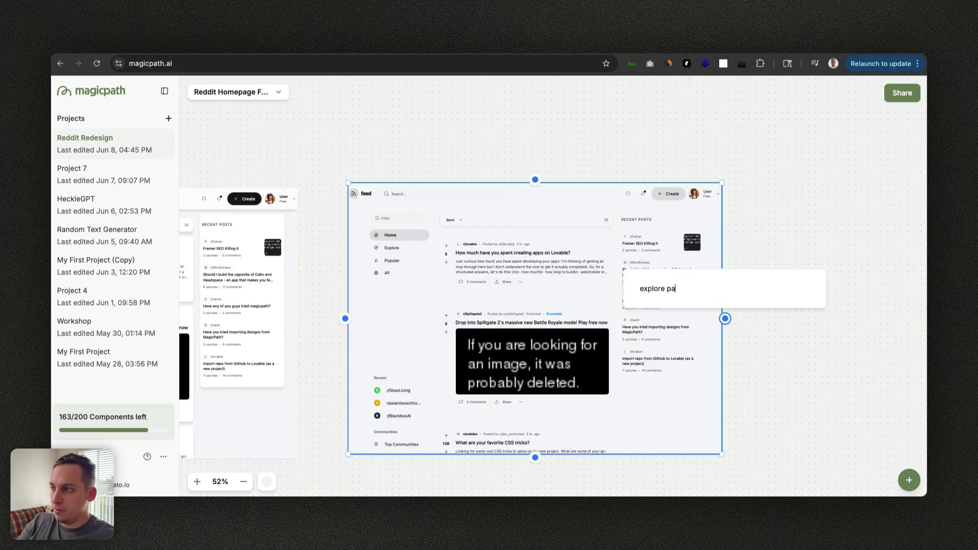
text(ge)
key(Return)
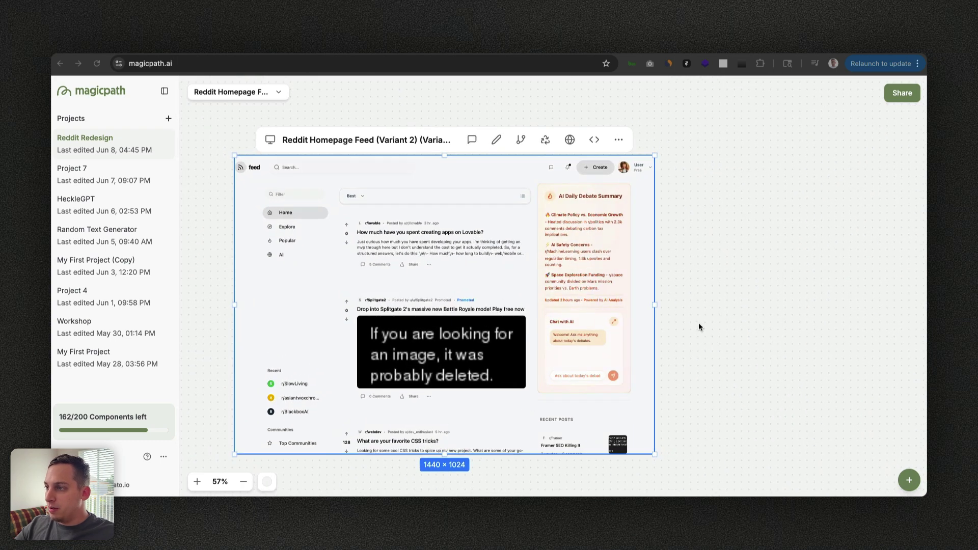
Send the test message "hi" in the Chat with AI box of the AI Daily Debate Summary card.
scroll(699, 328, left, 2)
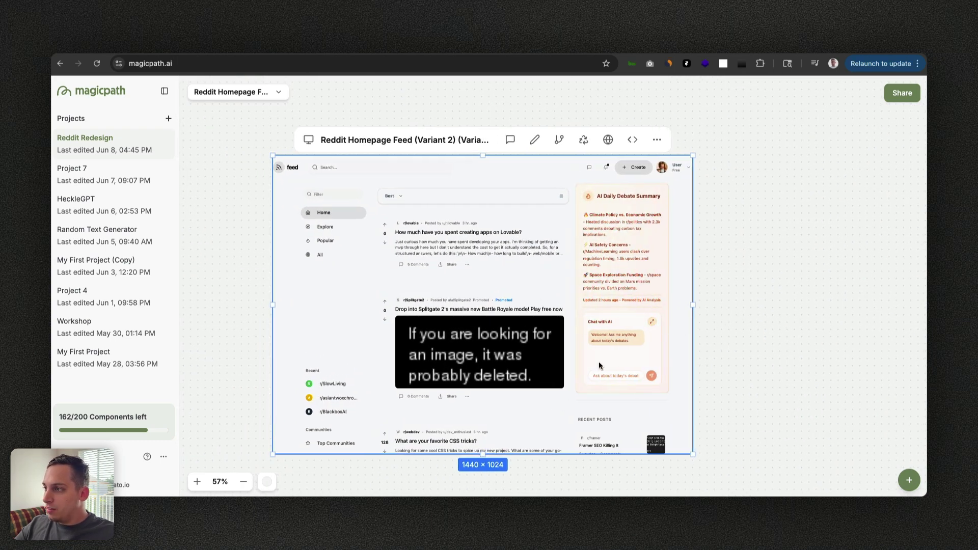
click(620, 375)
text(h)
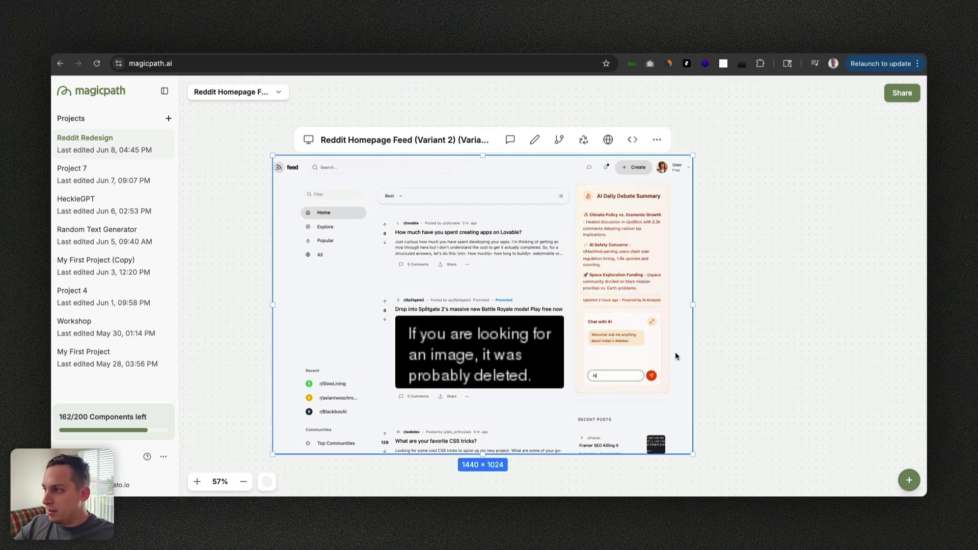
text(i)
click(651, 375)
Test the debate summary's full-screen chat by sending the message "hi" in it.
click(653, 322)
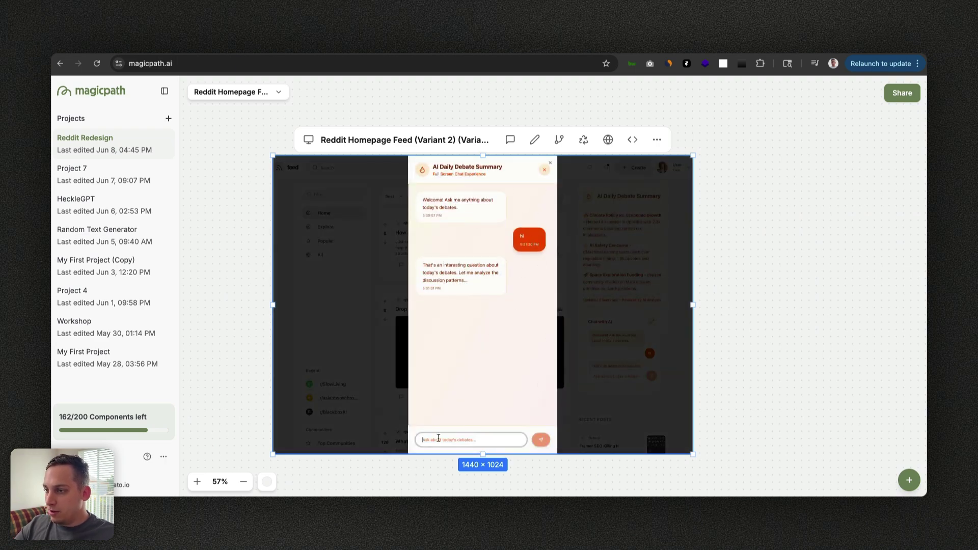
text(hi)
key(Return)
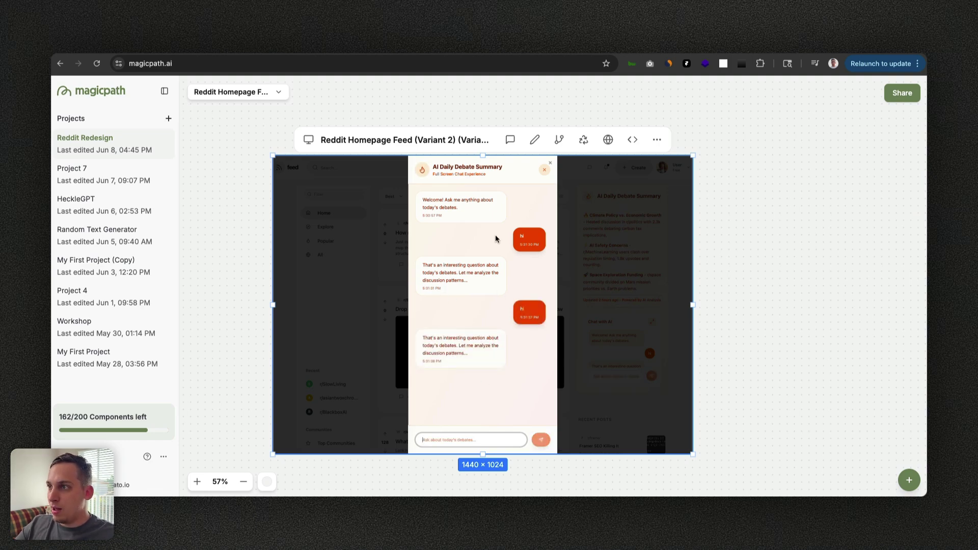
click(543, 173)
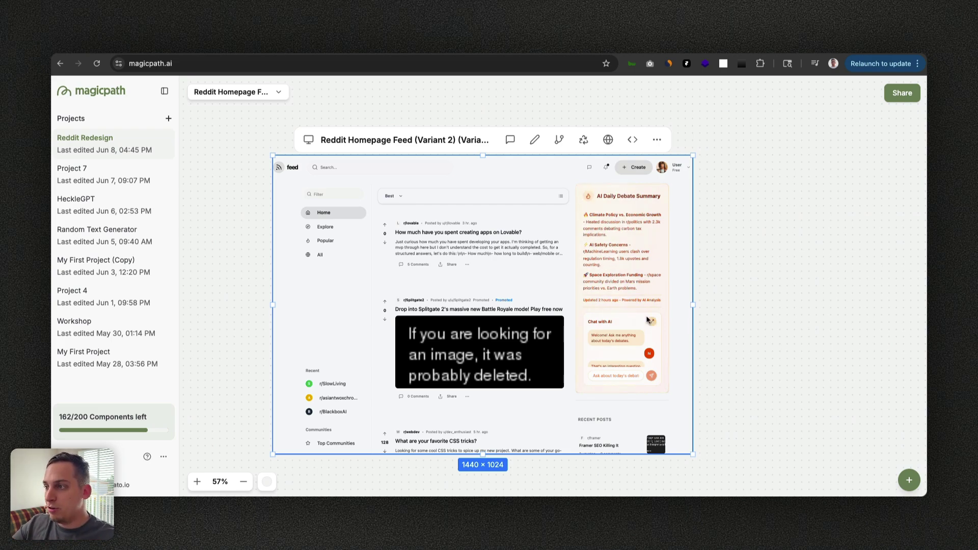
key(ctrl+d)
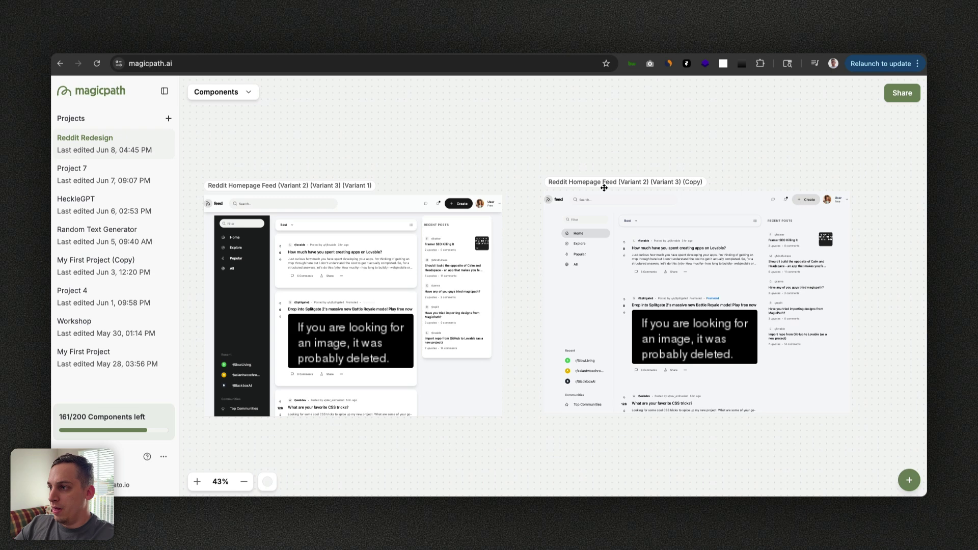
Submit the AI edit prompt "add a mega menu for our app" for the copied feed beside the dark-sidebar variant.
click(453, 132)
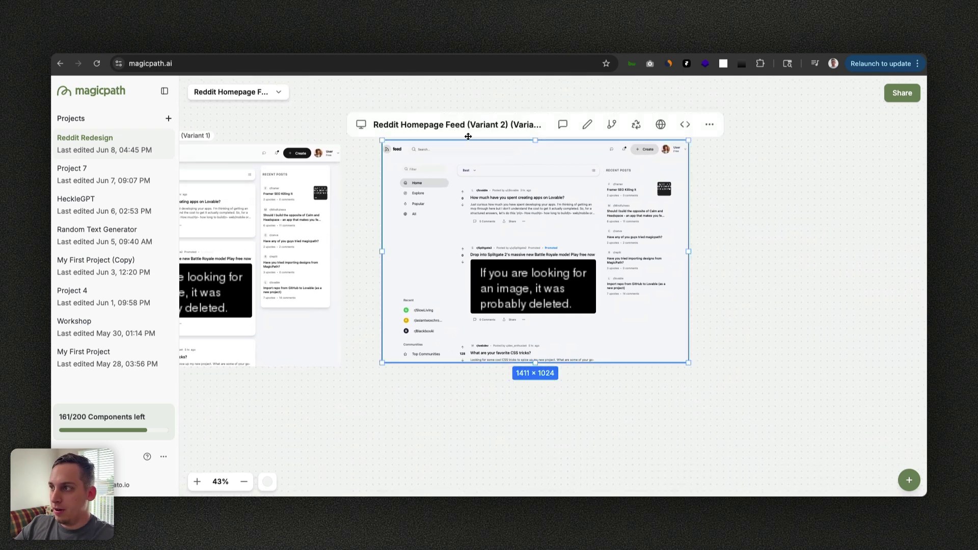
click(563, 124)
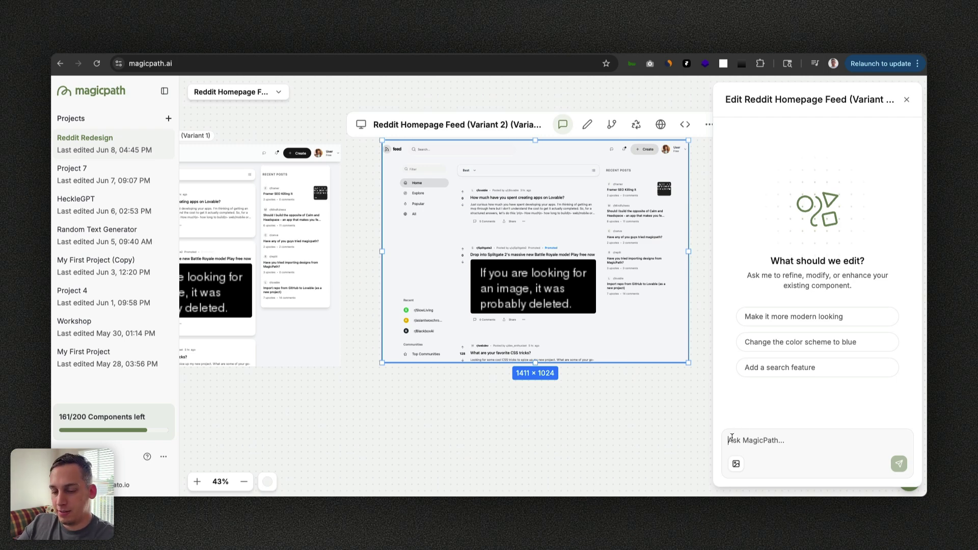
text(add a mega menu for our app)
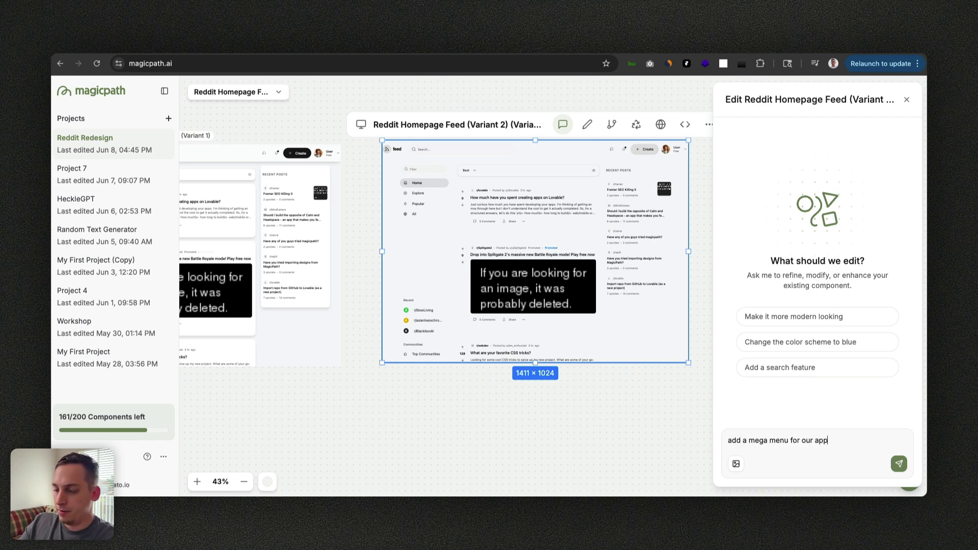
key(Return)
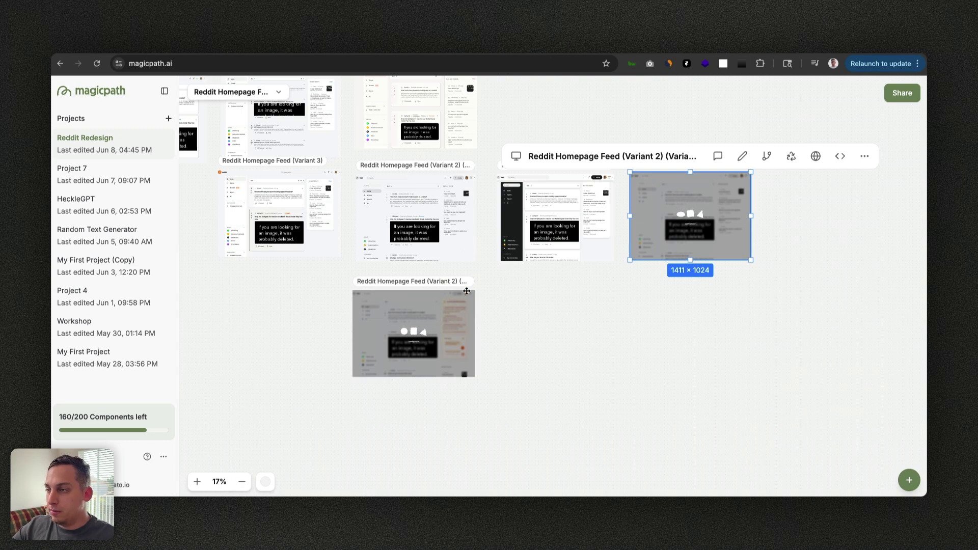
Submit the AI edit prompt "create the popular page, answers page and explore page" for the orange-scheme Reddit feed variant.
click(488, 159)
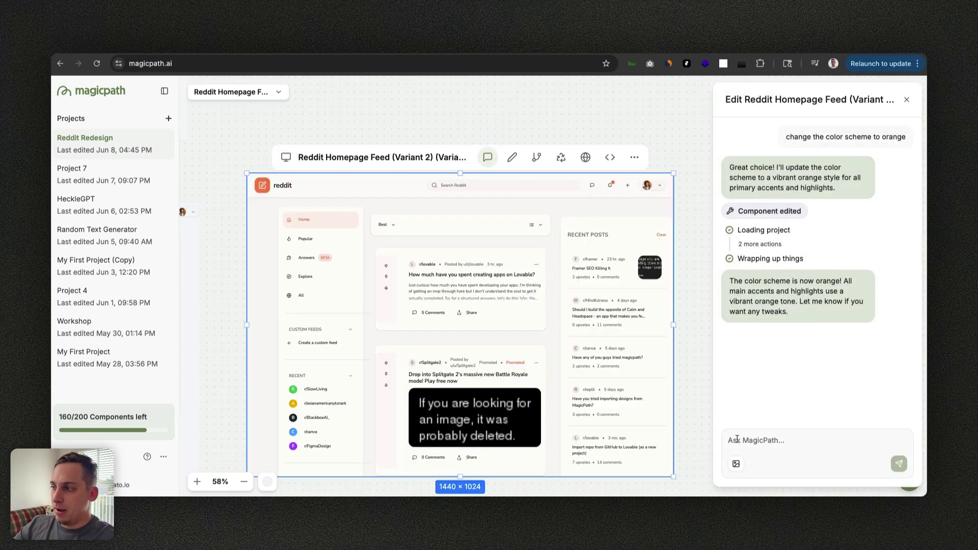
text(create the popular page, answers)
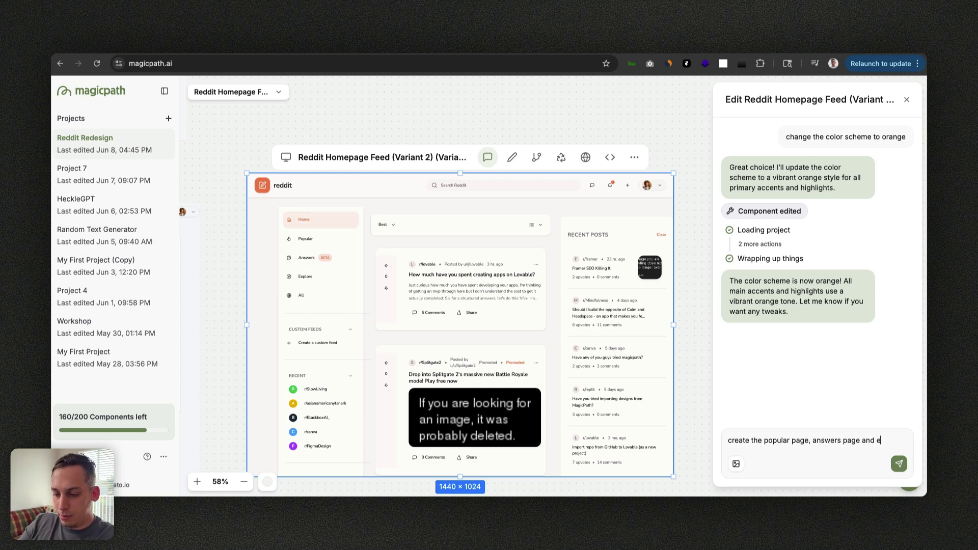
text(page)
key(Return)
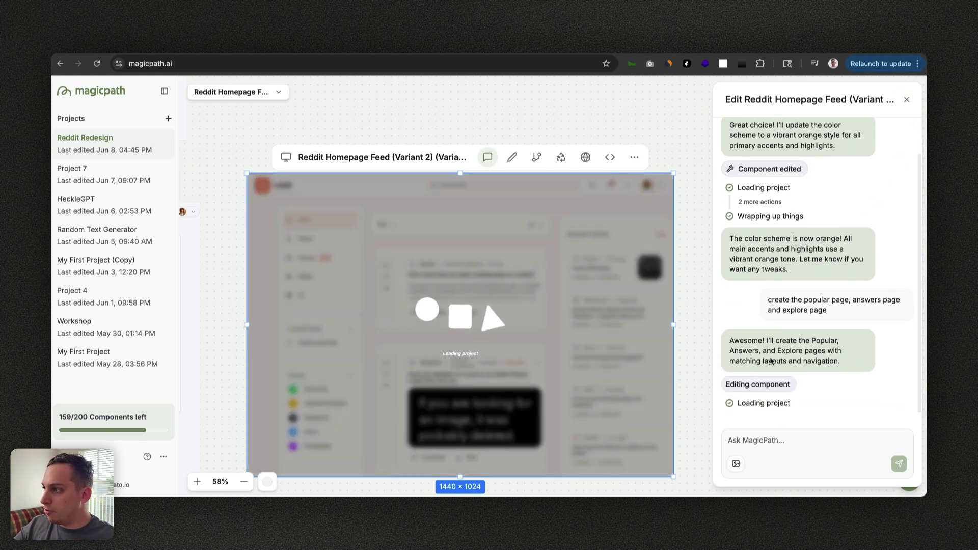
click(907, 99)
Examine the new Browse mega menu in the header of the copied feed beside the dark-sidebar variant.
scroll(693, 179, down, 5)
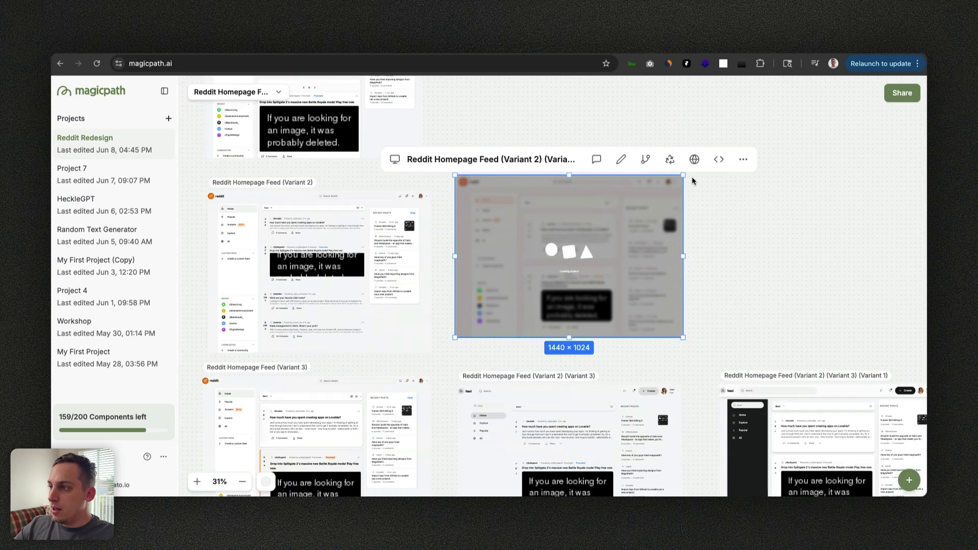
scroll(710, 203, down, 1)
scroll(710, 203, up, 2)
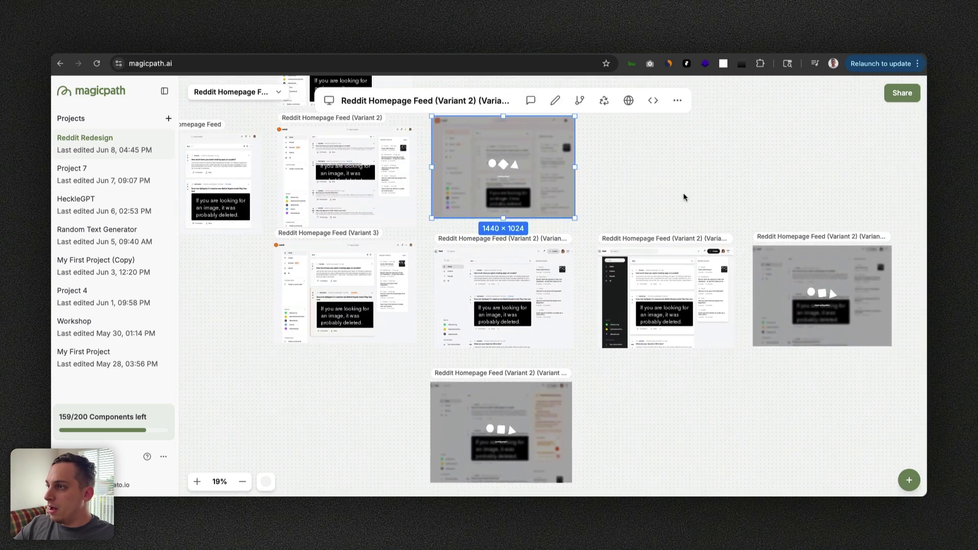
scroll(500, 440, up, 5)
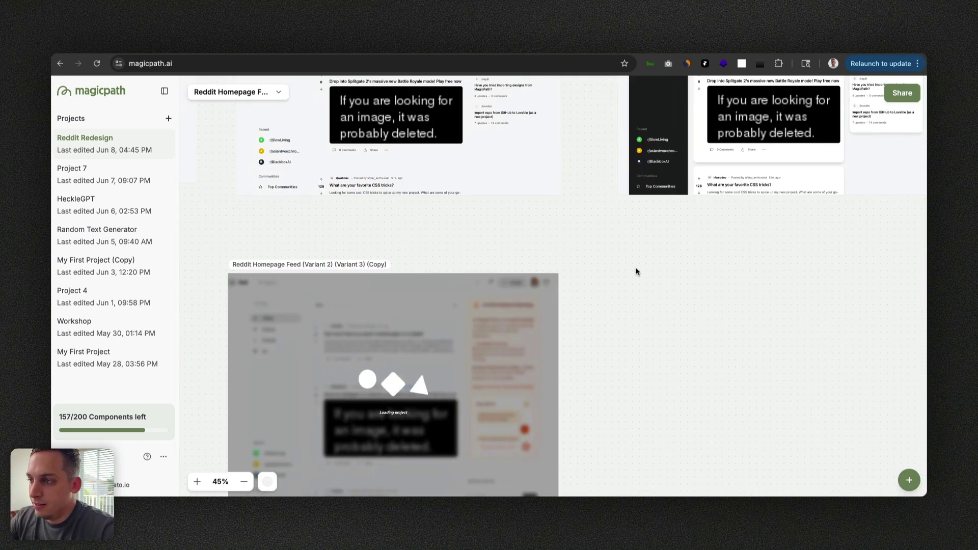
scroll(669, 245, right, 5)
scroll(668, 245, up, 2)
scroll(668, 247, right, 3)
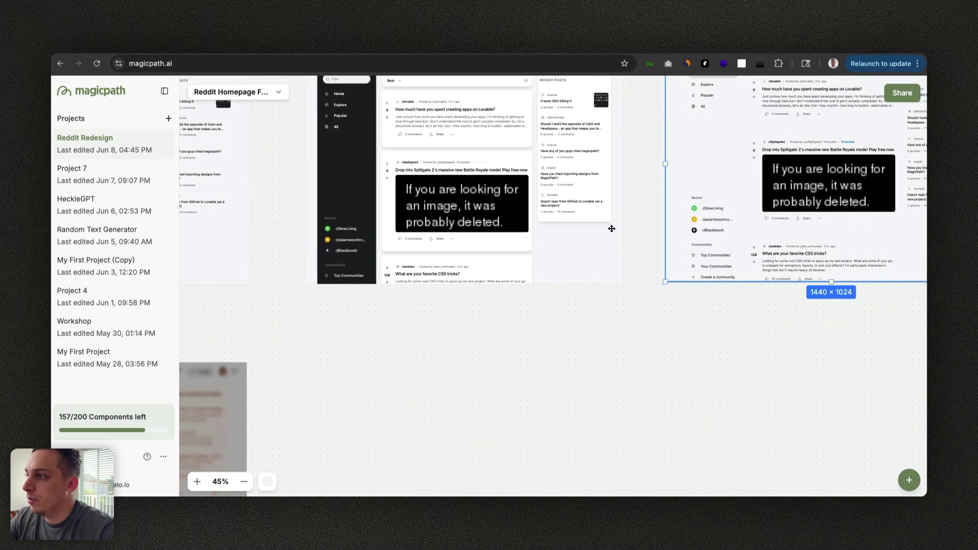
scroll(609, 228, up, 4)
scroll(599, 223, right, 1)
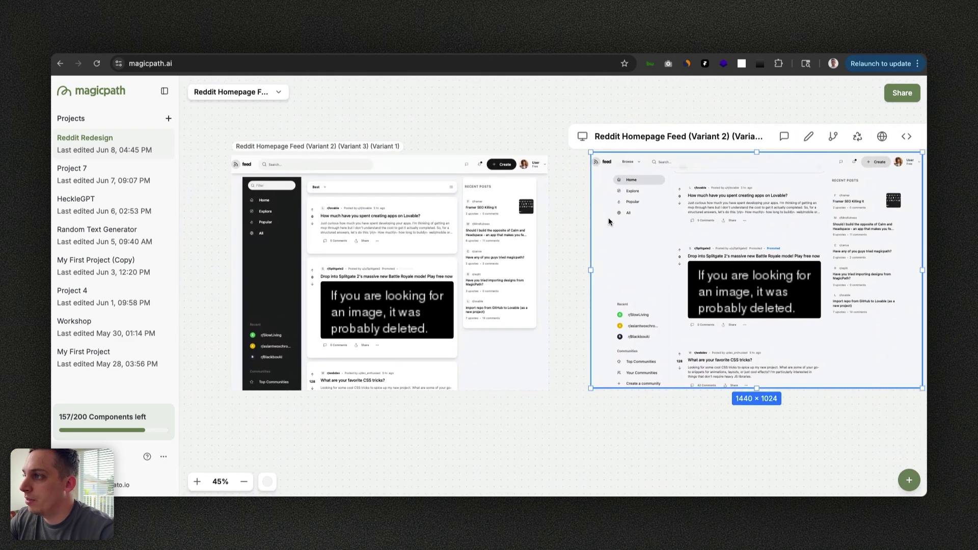
click(572, 145)
scroll(572, 145, right, 5)
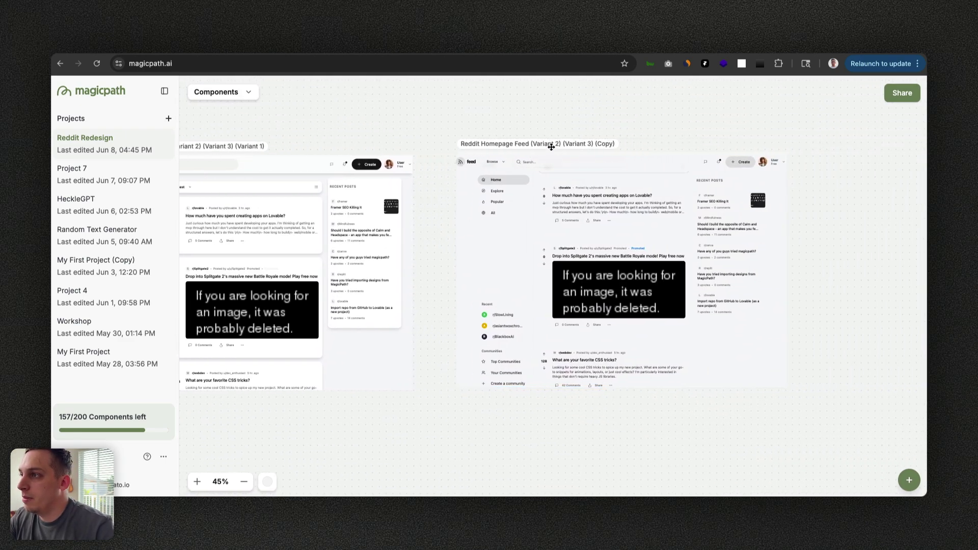
scroll(510, 173, down, 3)
scroll(582, 194, up, 6)
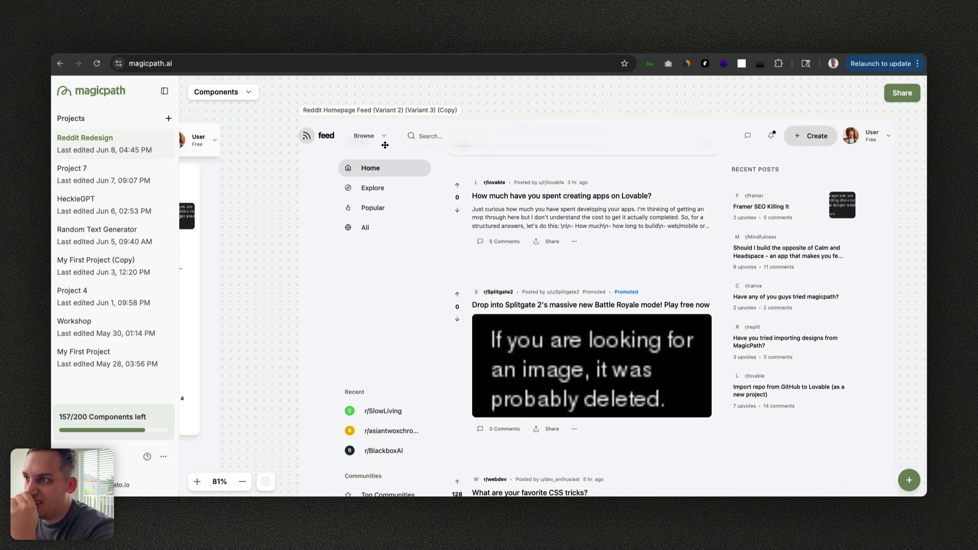
click(381, 138)
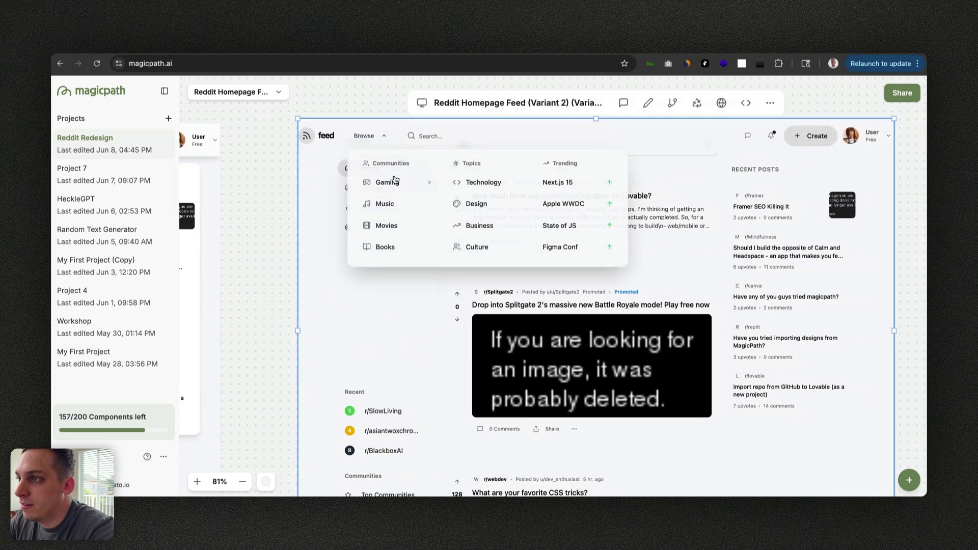
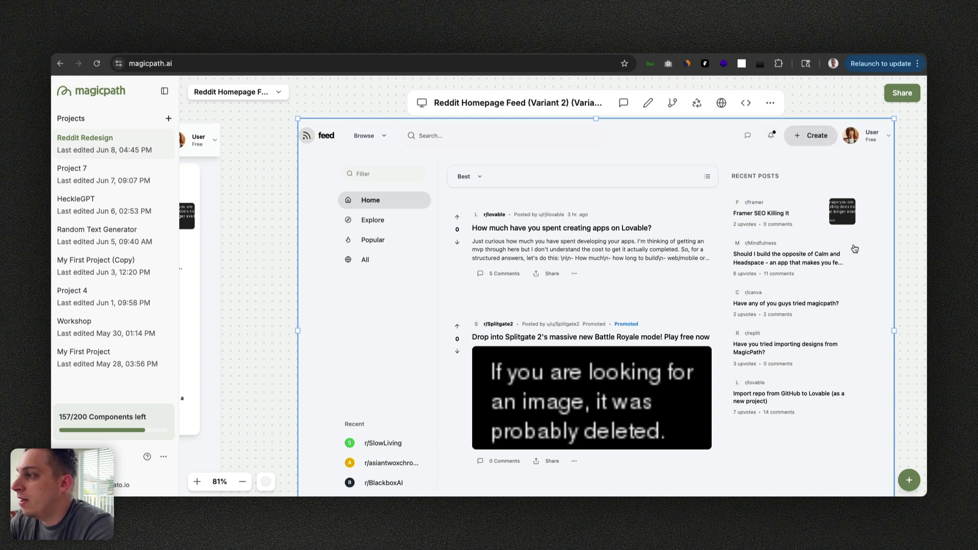
Open the AI edit chat for the feed with the Browse mega menu.
scroll(896, 251, right, 5)
scroll(896, 252, left, 5)
scroll(880, 251, down, 2)
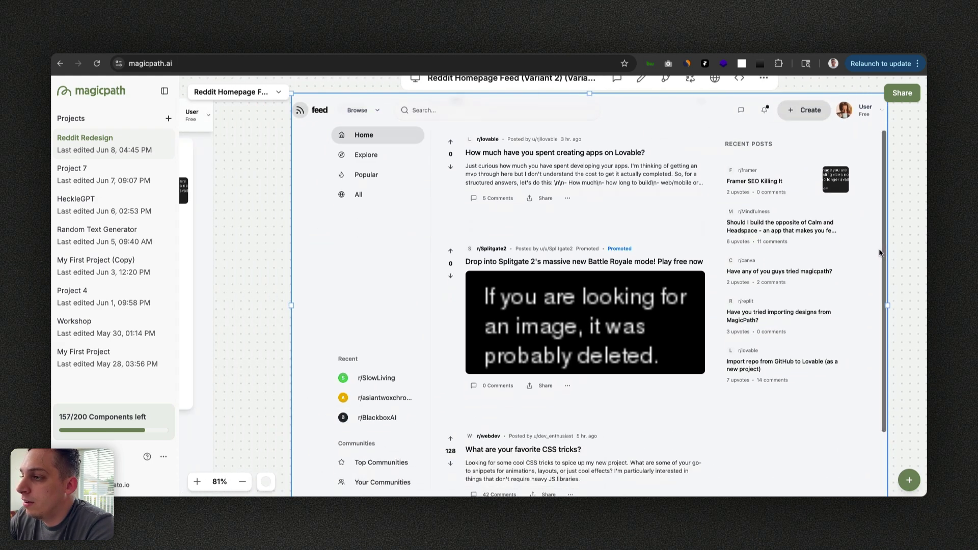
scroll(796, 253, up, 2)
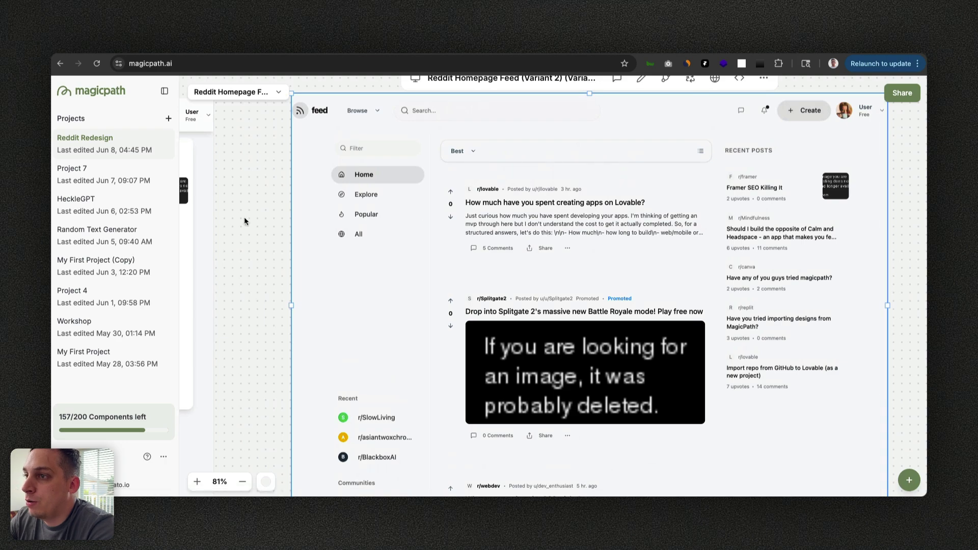
scroll(244, 219, right, 2)
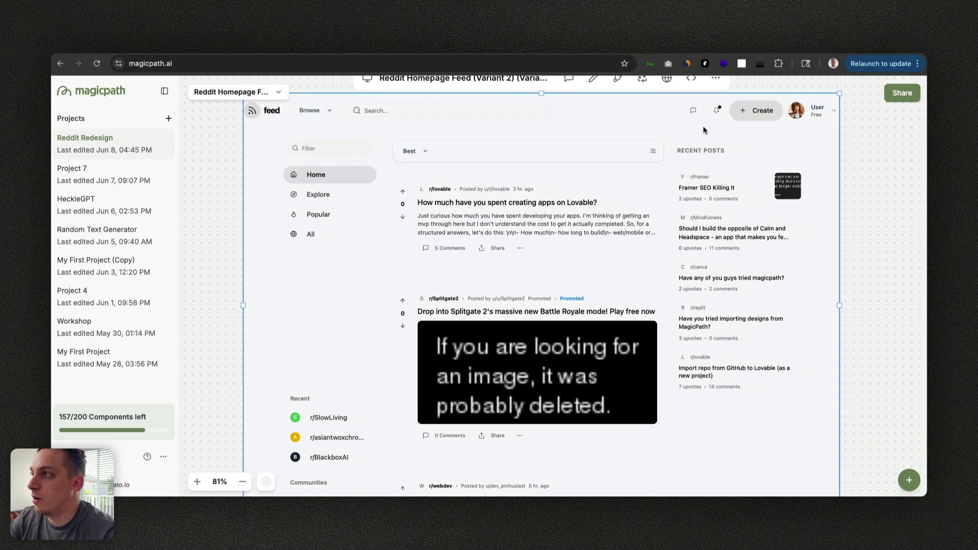
scroll(878, 161, up, 2)
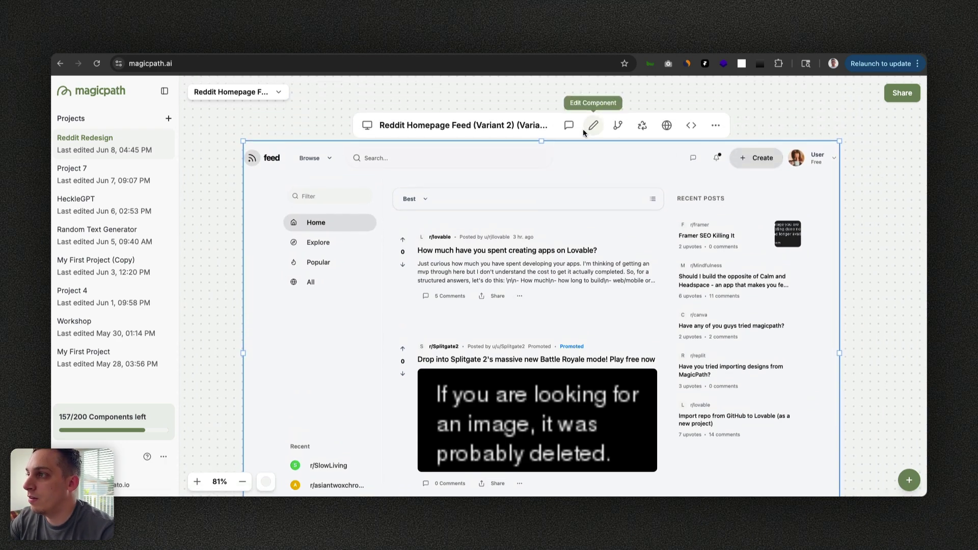
click(570, 125)
text(give the user the abili)
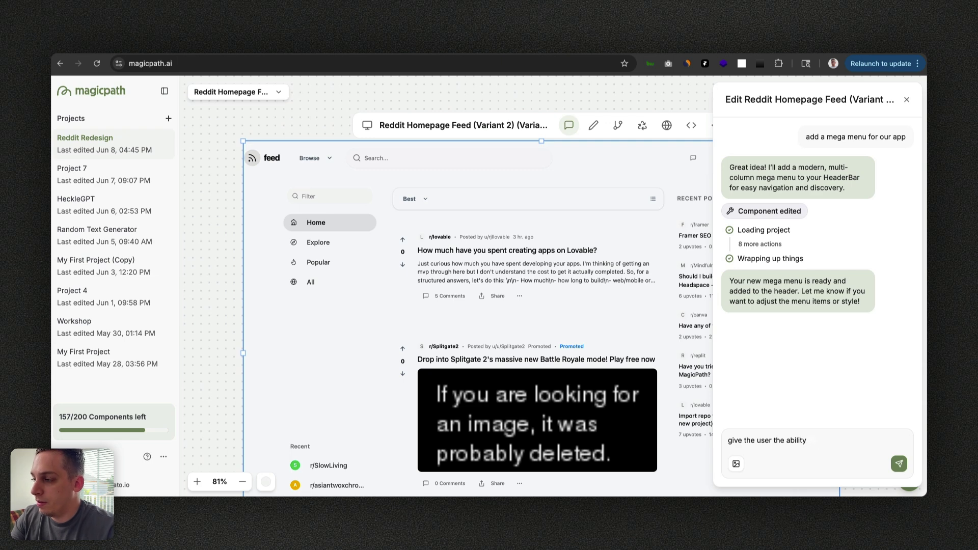
key(super+a)
key(BackSpace)
Submit the AI edit prompt 'when the user clicks on "Create" in the navbar, give users the ability to compose a post' for the mega-menu feed.
text(when)
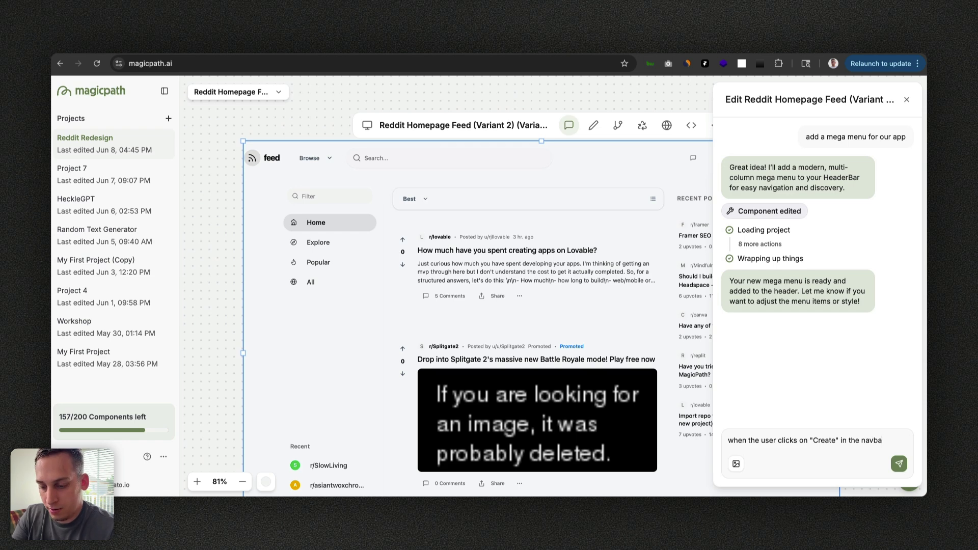
text(e users the ability to compose a post)
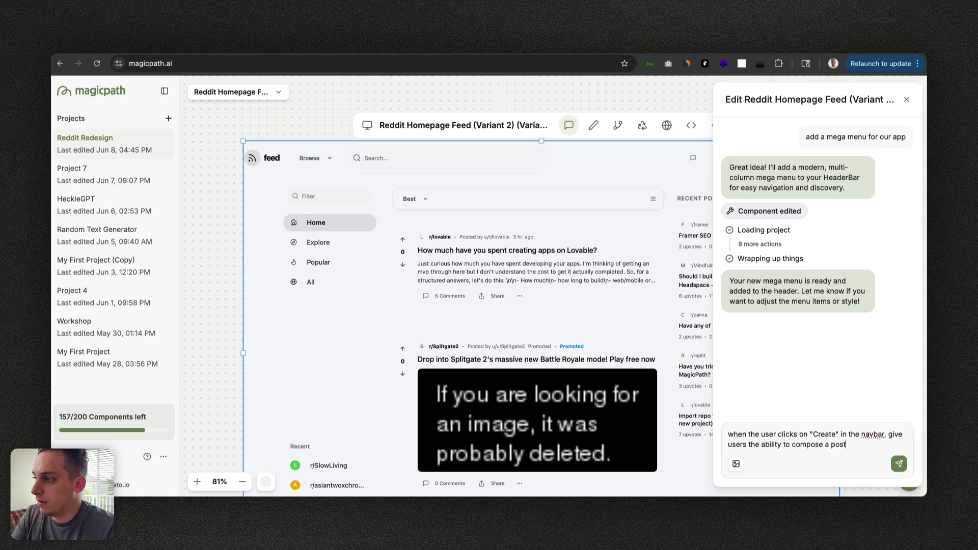
key(Return)
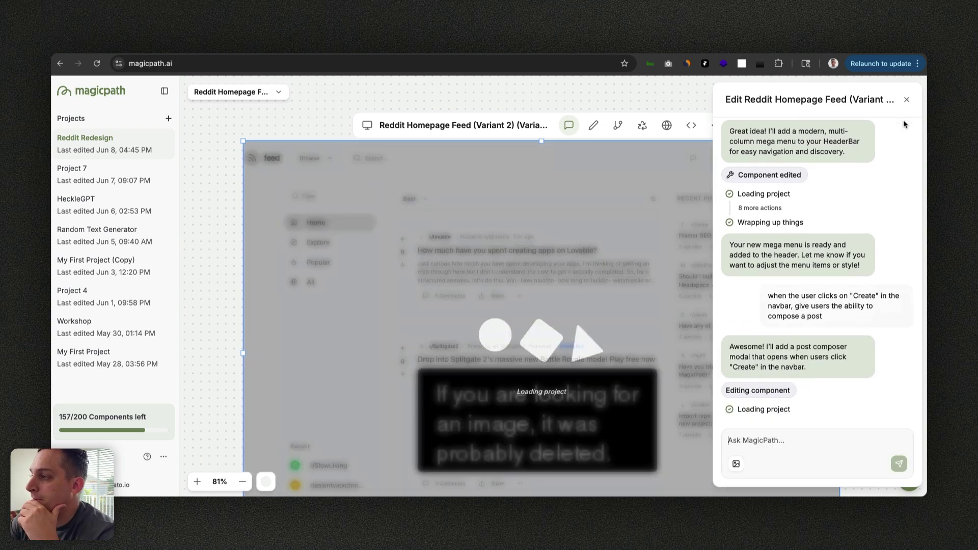
Close the AI edit chat and examine the pink-tinted feed variant.
click(906, 100)
scroll(663, 202, down, 6)
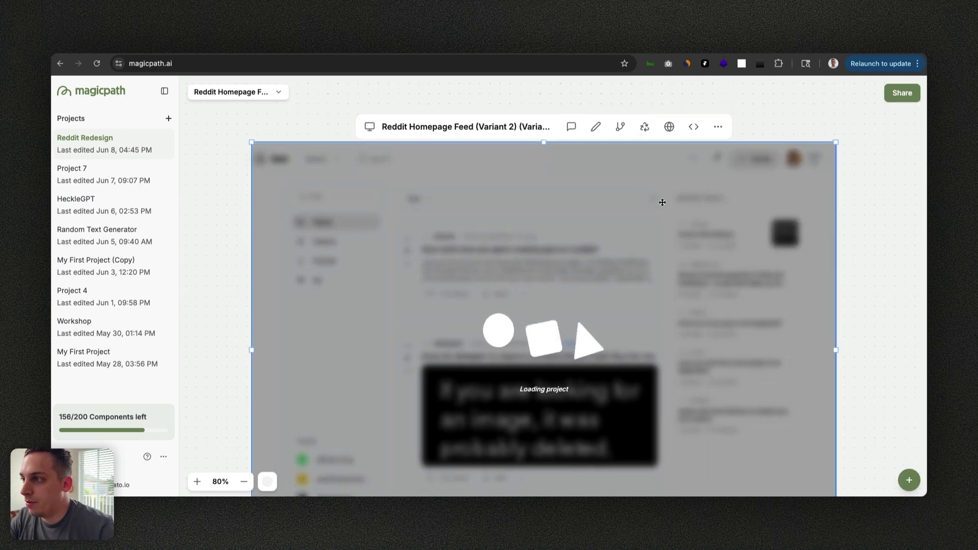
scroll(662, 202, down, 3)
scroll(559, 153, up, 4)
scroll(559, 153, left, 5)
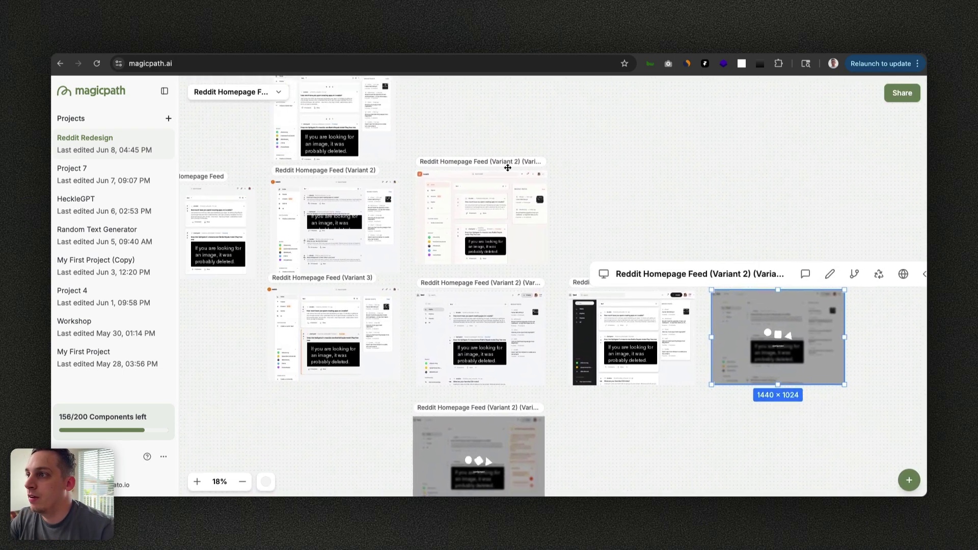
scroll(468, 166, up, 2)
scroll(468, 166, up, 6)
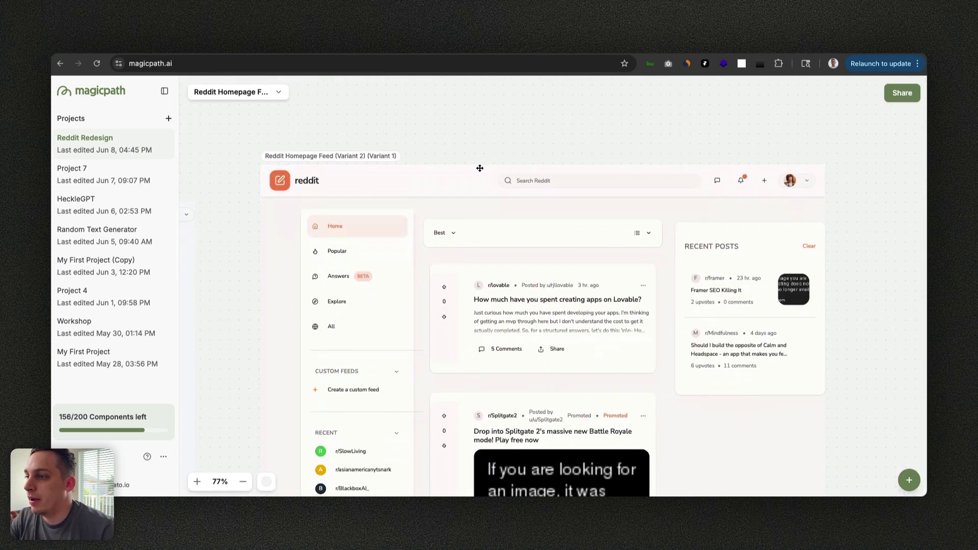
Test custom feed creation in the pink-tinted feed by adding a custom feed named "d" and deleting it.
scroll(474, 176, down, 3)
click(308, 278)
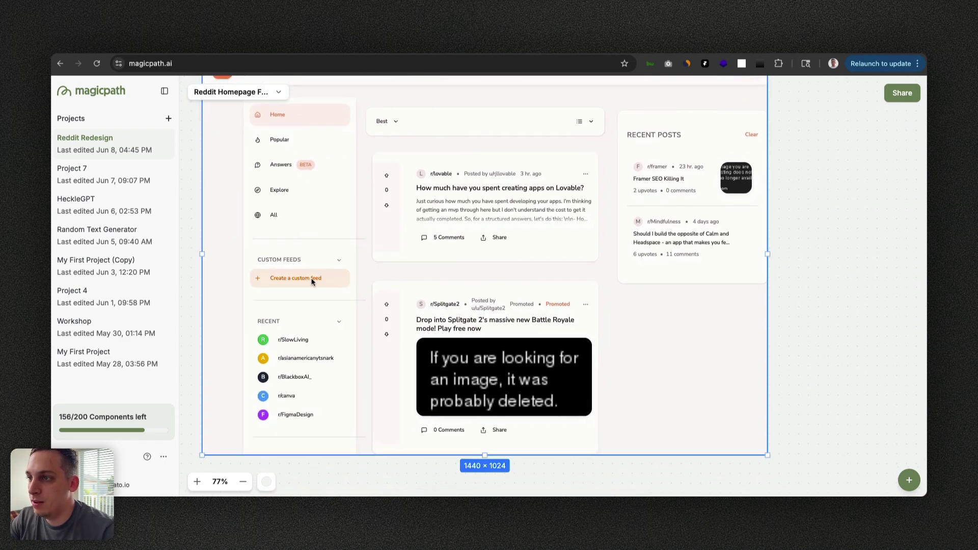
click(314, 281)
text(c)
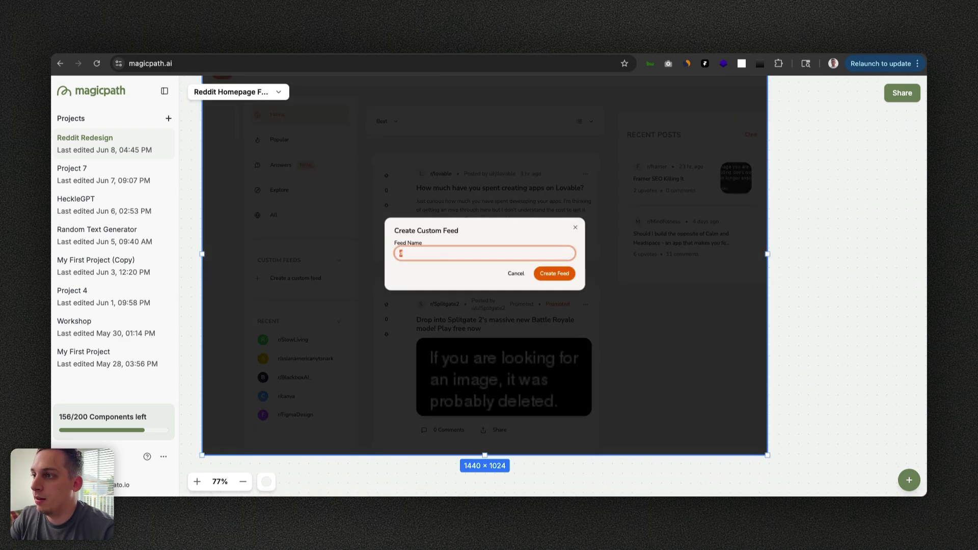
click(554, 274)
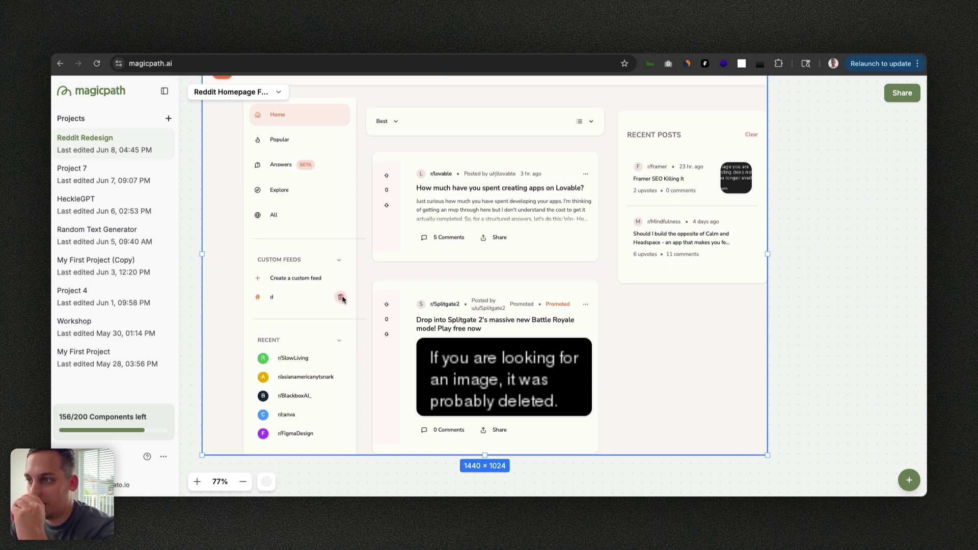
click(340, 297)
Switch to the live Reddit site and examine the recent searches and trending topics offered by its search bar.
key(ctrl+Tab)
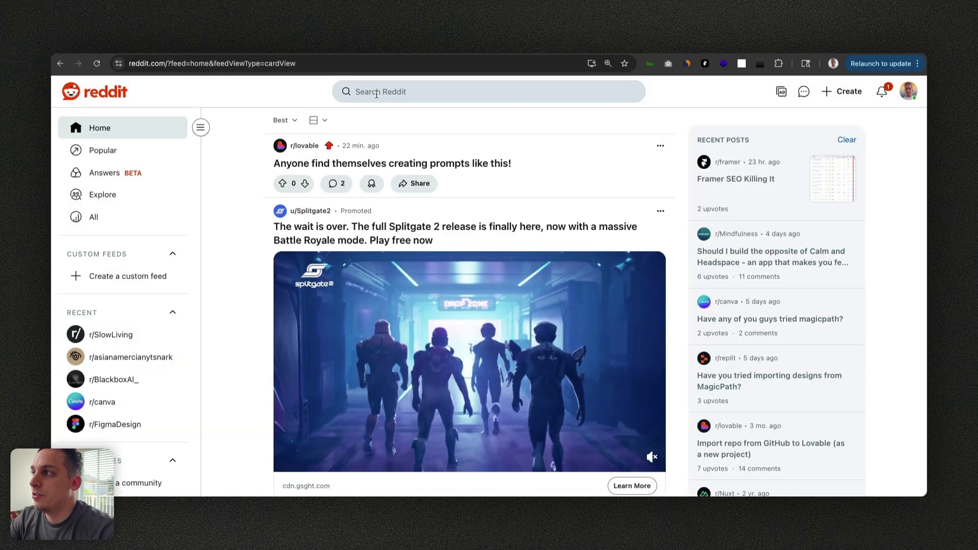
click(442, 90)
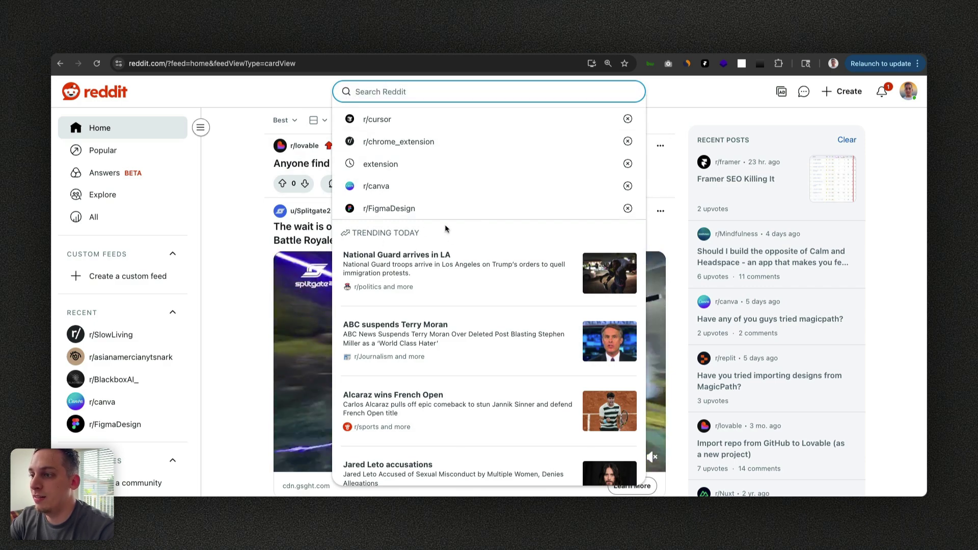
scroll(416, 242, down, 1)
scroll(407, 229, down, 3)
scroll(406, 228, up, 4)
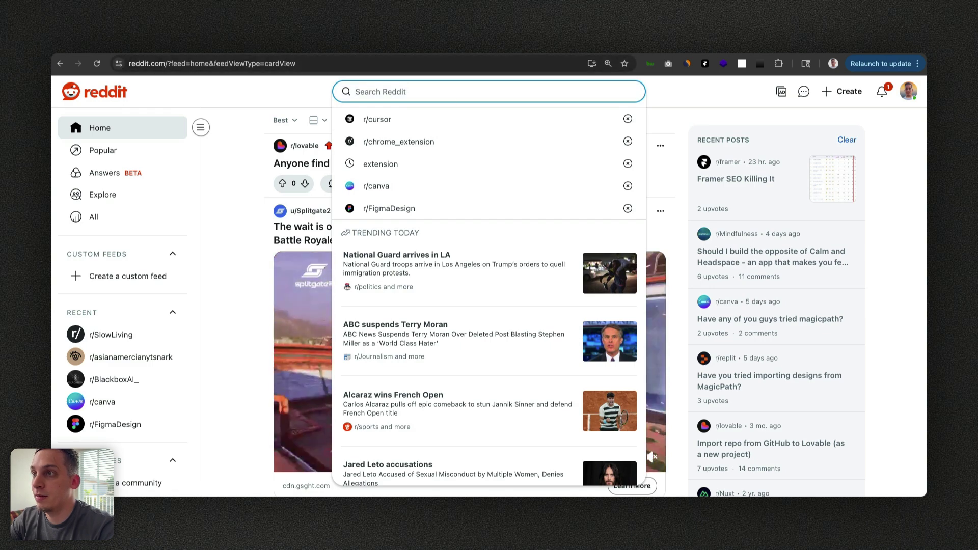
key(ctrl+w)
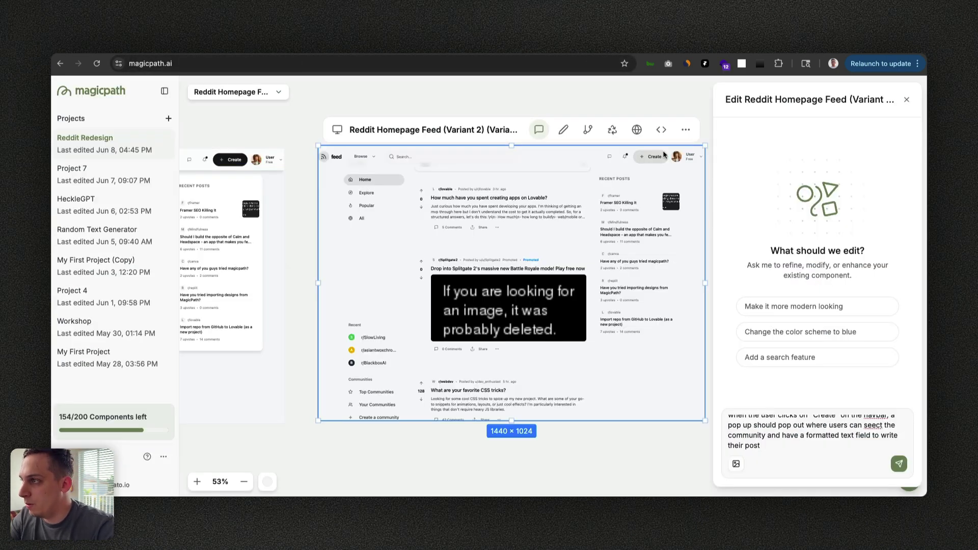
Complete and submit the mega-menu feed's AI edit prompt for a "Create" pop up with community selection and a formatted text field for writing posts.
scroll(786, 441, up, 1)
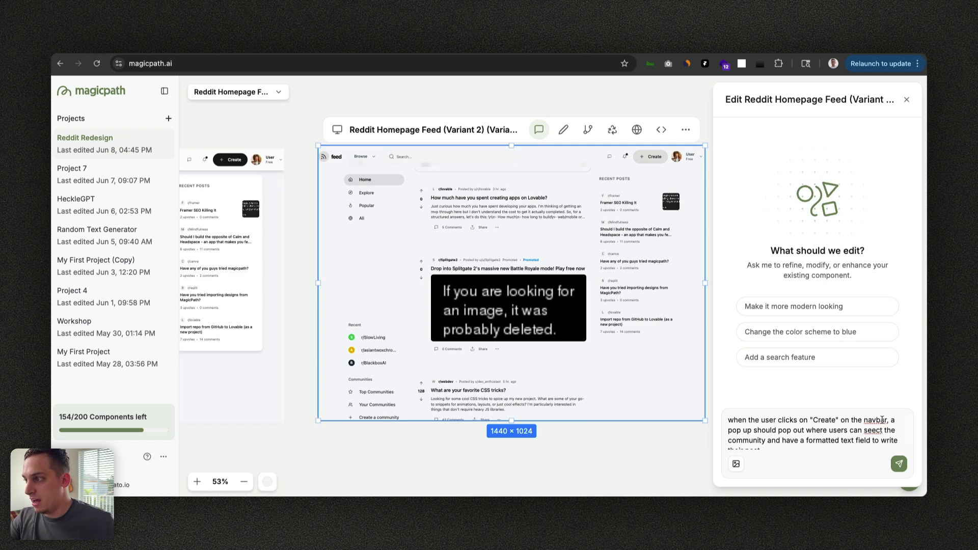
scroll(812, 423, down, 1)
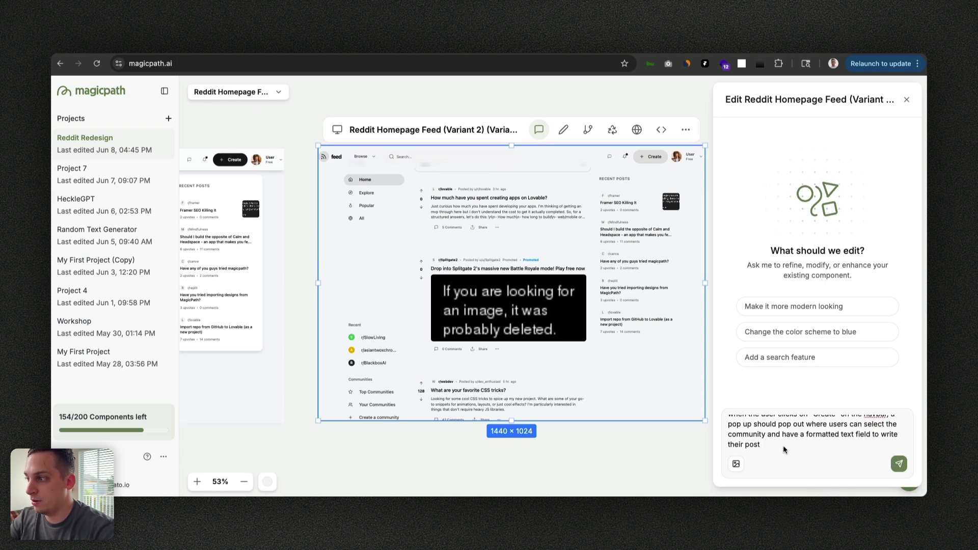
text(n)
key(Return)
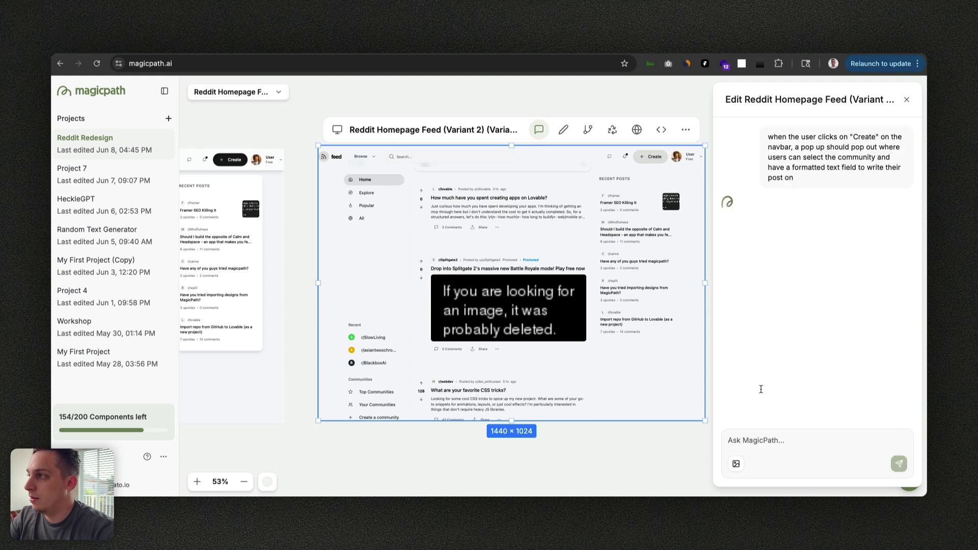
click(907, 100)
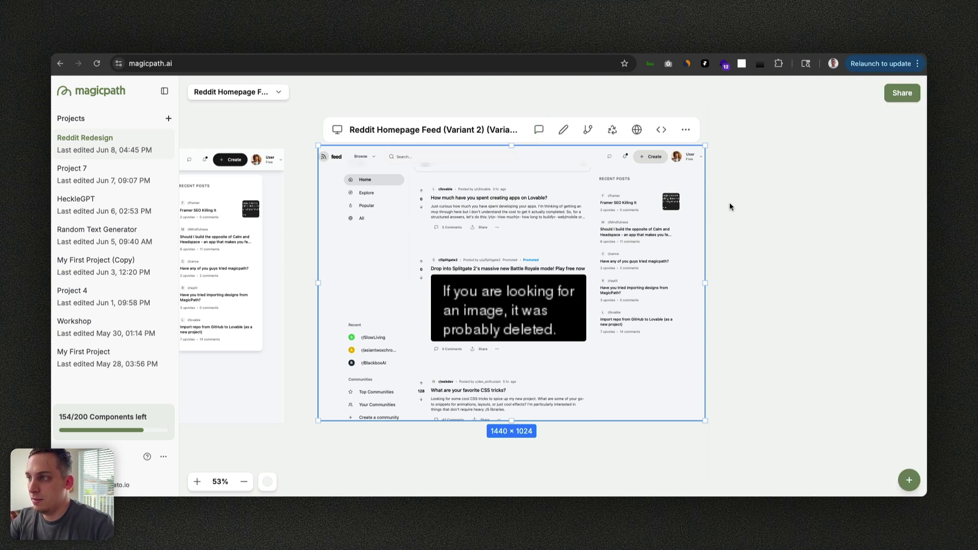
Examine the image-card grid layout of Reddit Homepage Feed (Variant 2) (Copy) (Variant 2).
scroll(710, 229, up, 5)
scroll(710, 228, left, 5)
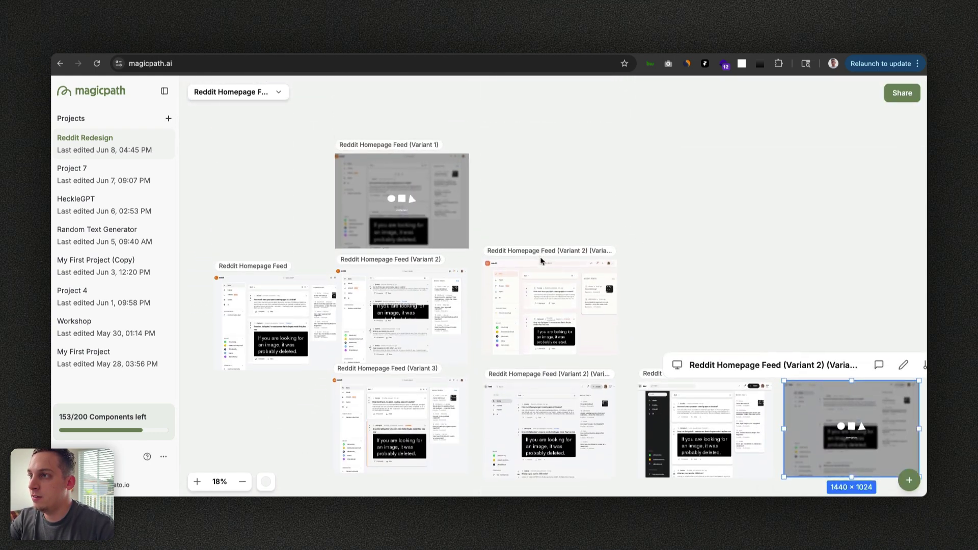
scroll(612, 229, down, 5)
scroll(612, 229, right, 3)
scroll(365, 299, up, 5)
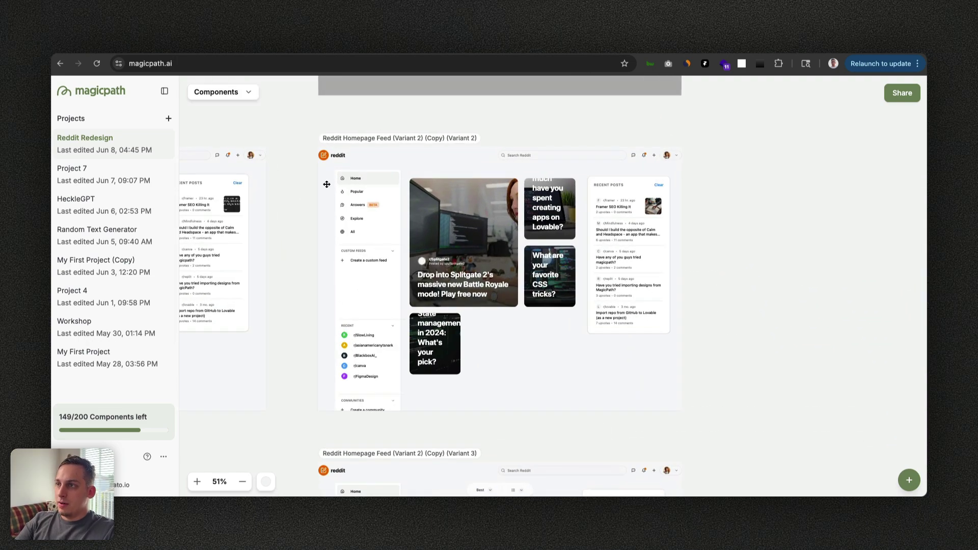
scroll(327, 185, left, 5)
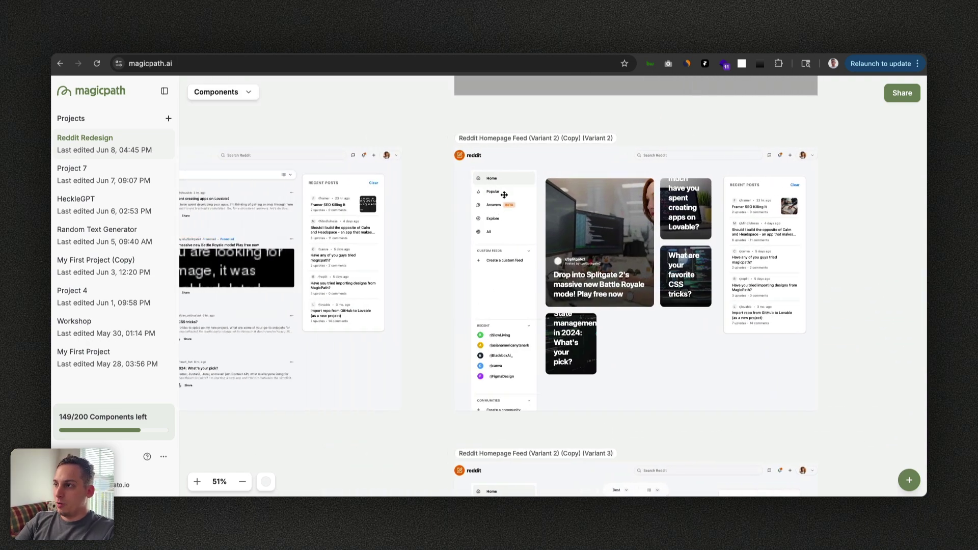
scroll(696, 226, up, 5)
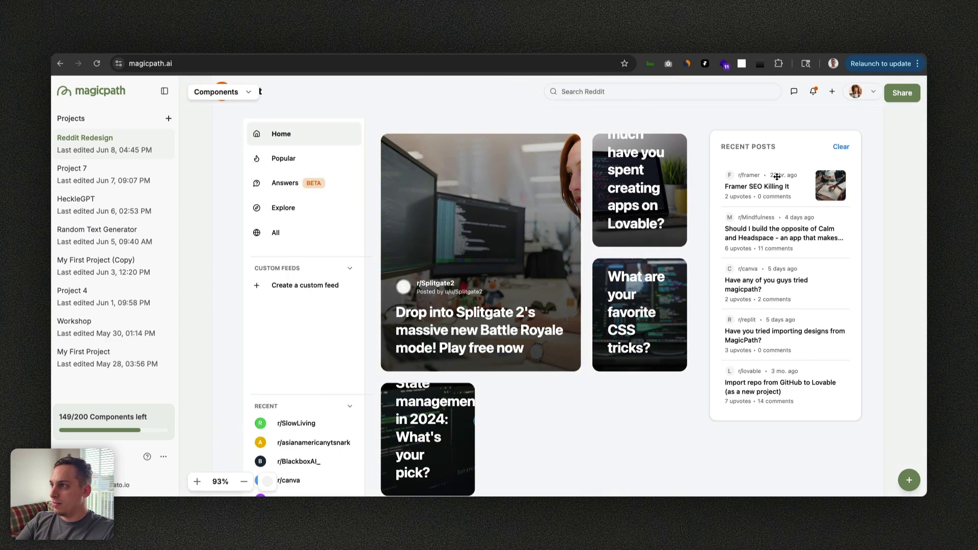
click(626, 317)
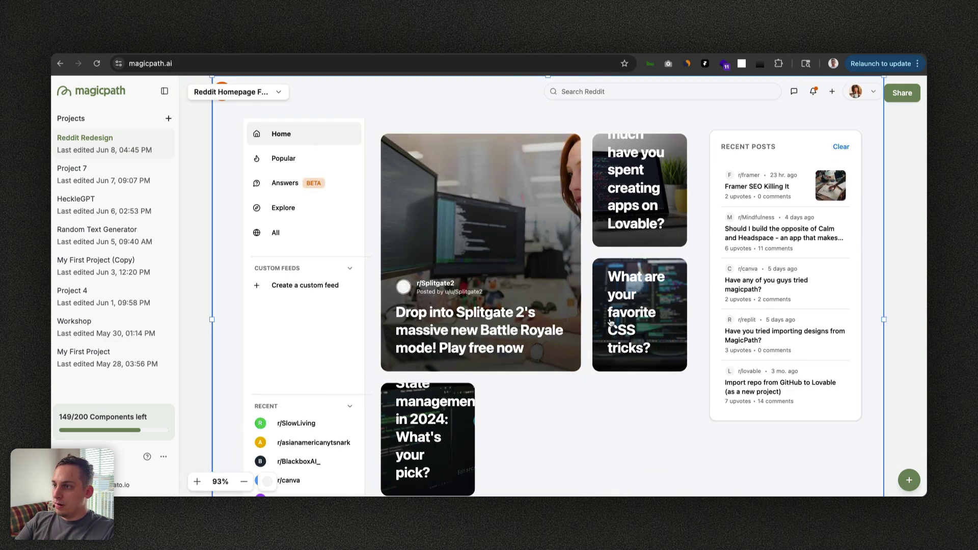
scroll(626, 317, down, 5)
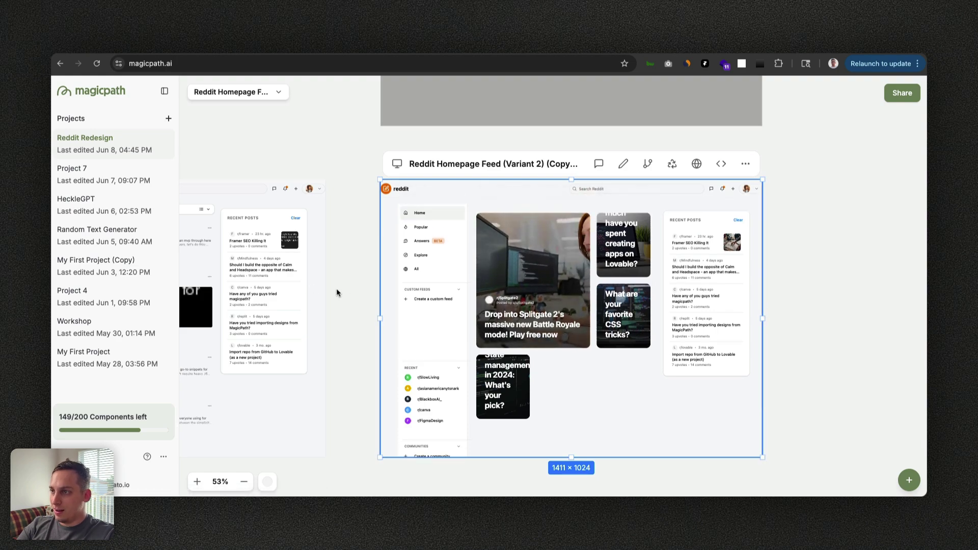
Examine Reddit Homepage Feed (Variant 2) (Copy) (Variant 3) and try its sort control and the Card and Classic view options.
scroll(344, 286, up, 3)
scroll(344, 286, down, 8)
scroll(428, 278, down, 5)
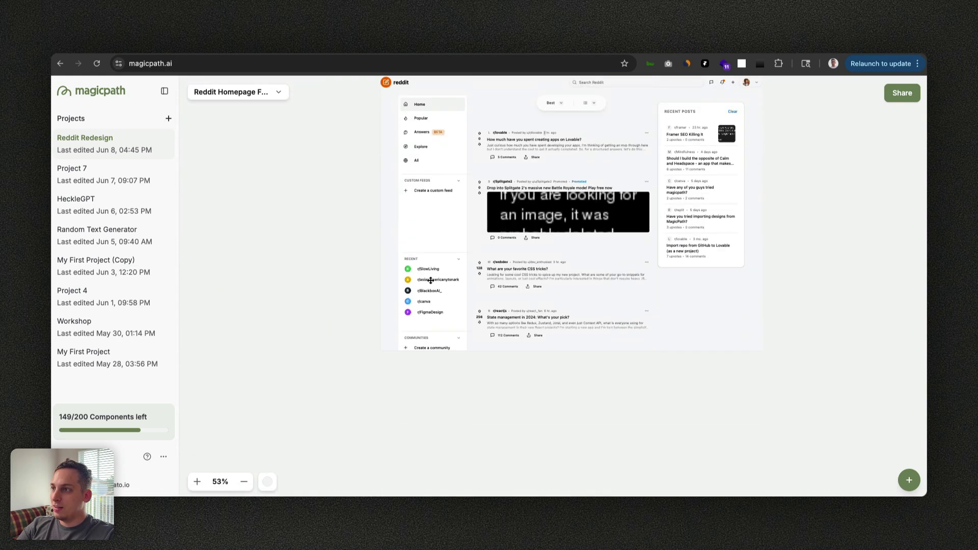
scroll(378, 283, up, 3)
scroll(372, 285, down, 1)
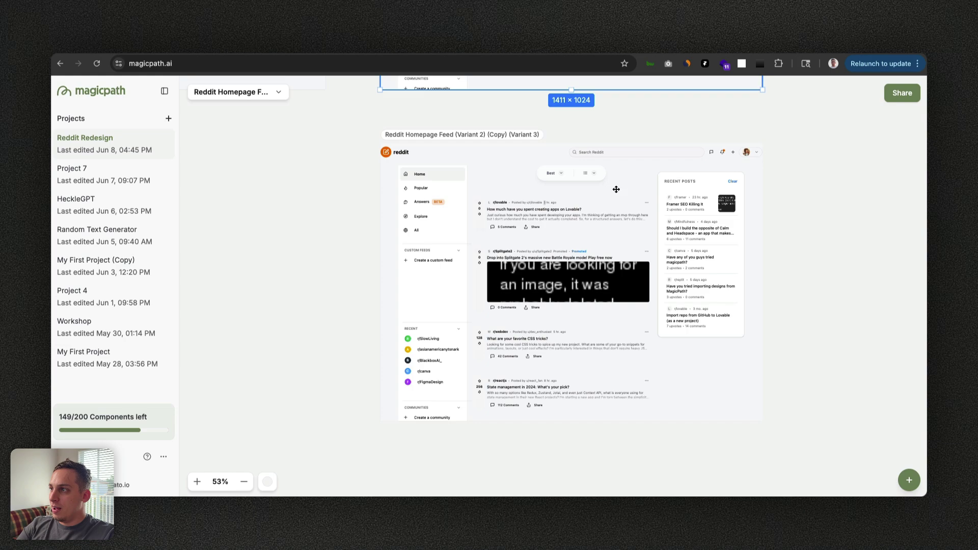
scroll(616, 188, up, 8)
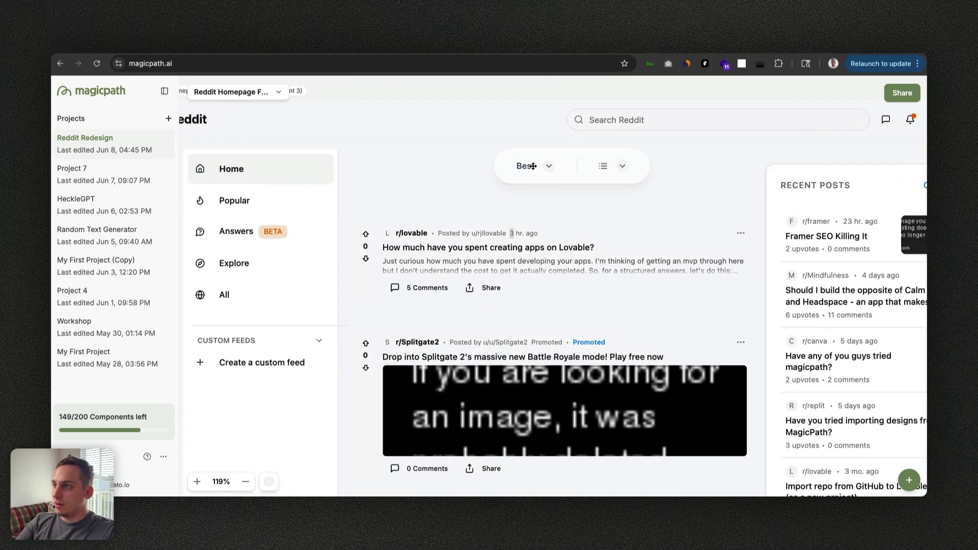
click(533, 167)
click(613, 168)
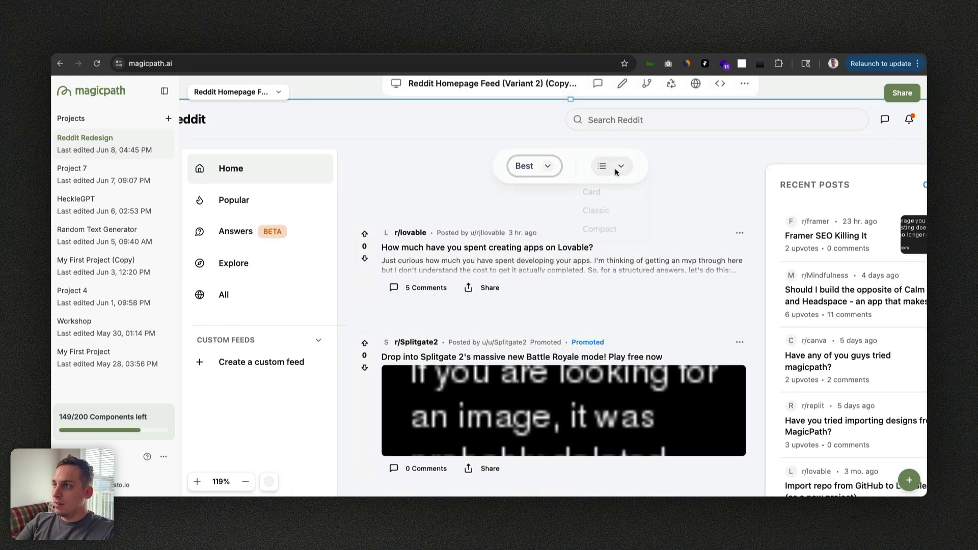
click(593, 192)
click(606, 170)
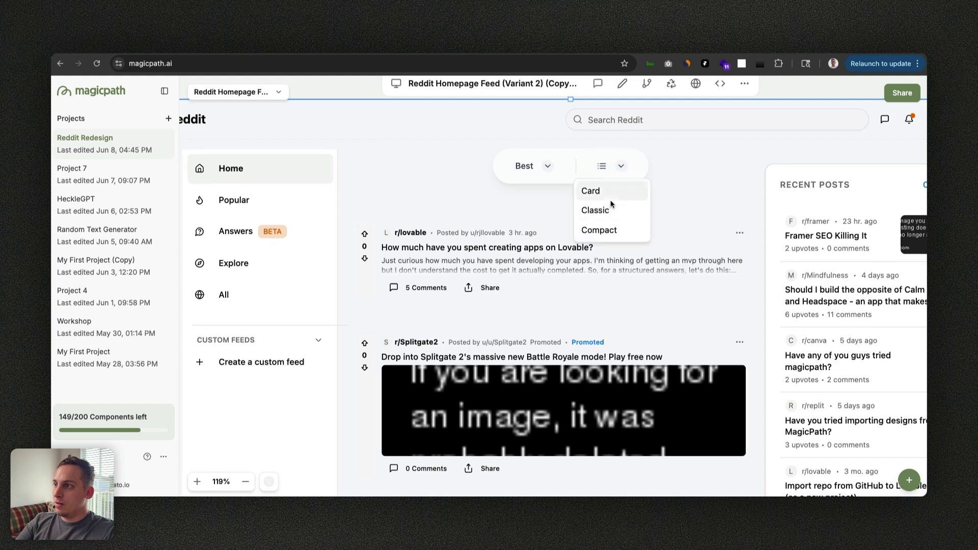
click(610, 211)
click(605, 166)
click(594, 211)
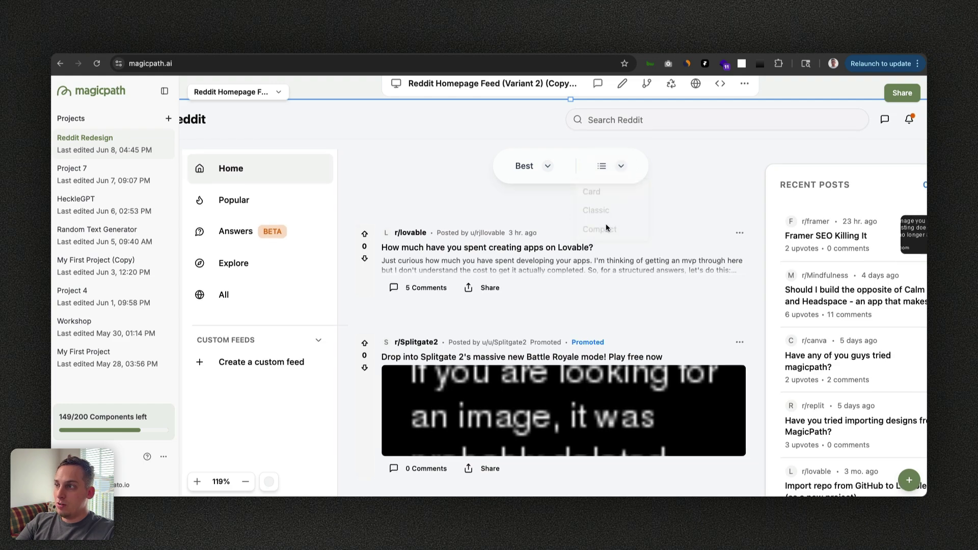
Submit the AI edit prompt "please place the search bar in the middle of the div" for the copied feed's Variant 3.
scroll(607, 222, down, 6)
click(334, 134)
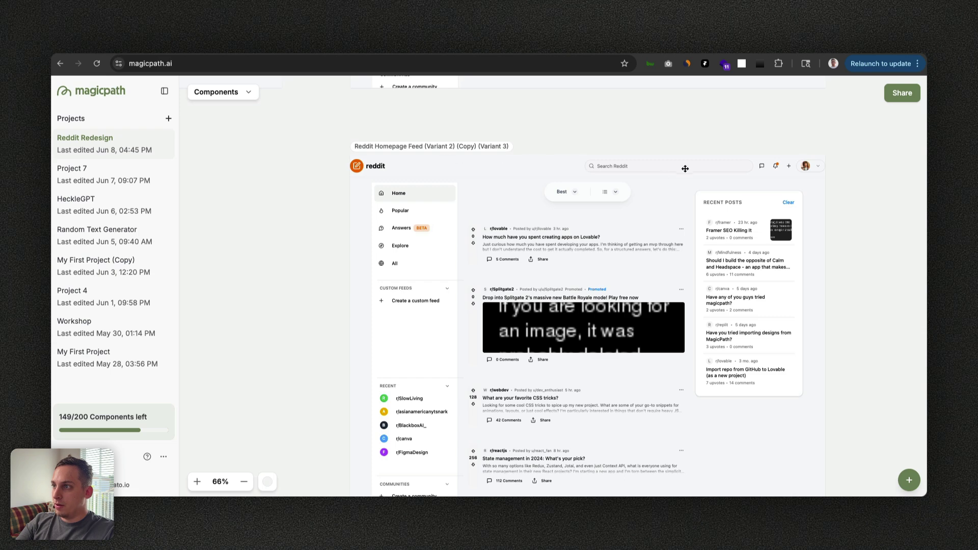
click(508, 154)
text(please place the search bar in the middle of the div)
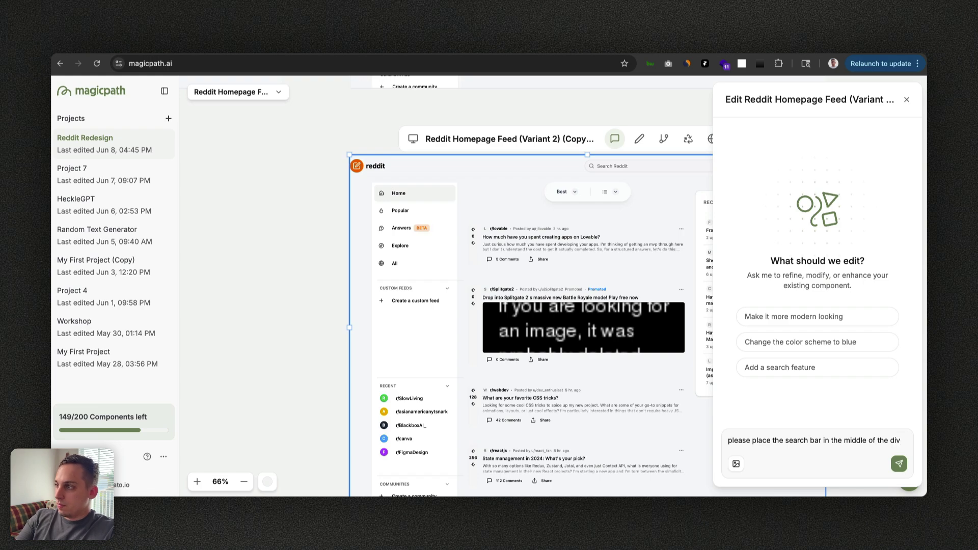
key(Return)
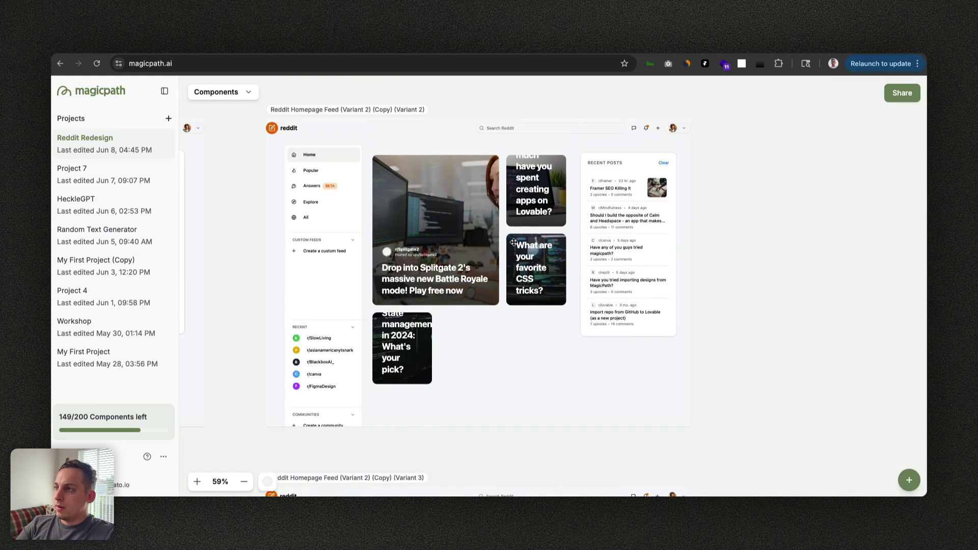
Try to set the font size of the post card headings to LG (18) in the image-card grid variant.
click(403, 152)
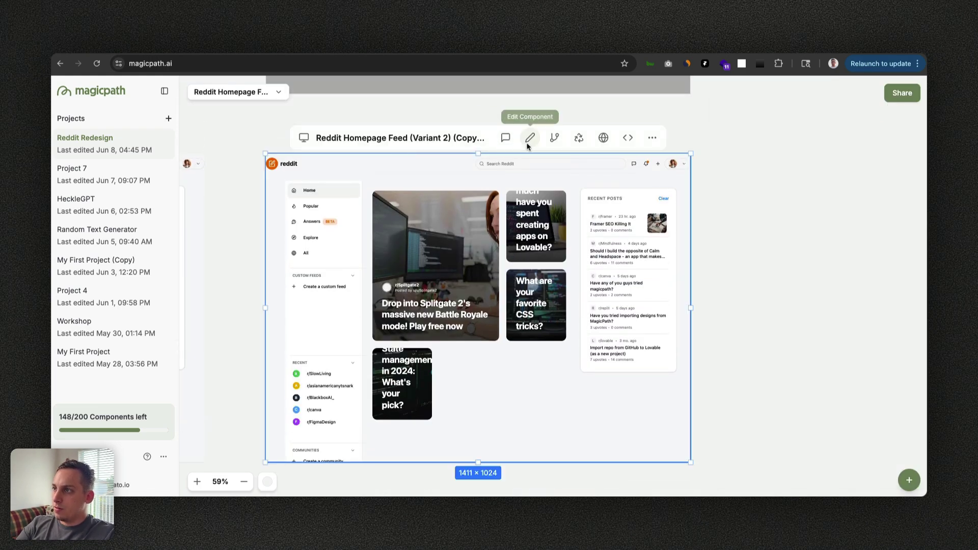
click(530, 138)
click(525, 228)
scroll(775, 296, down, 5)
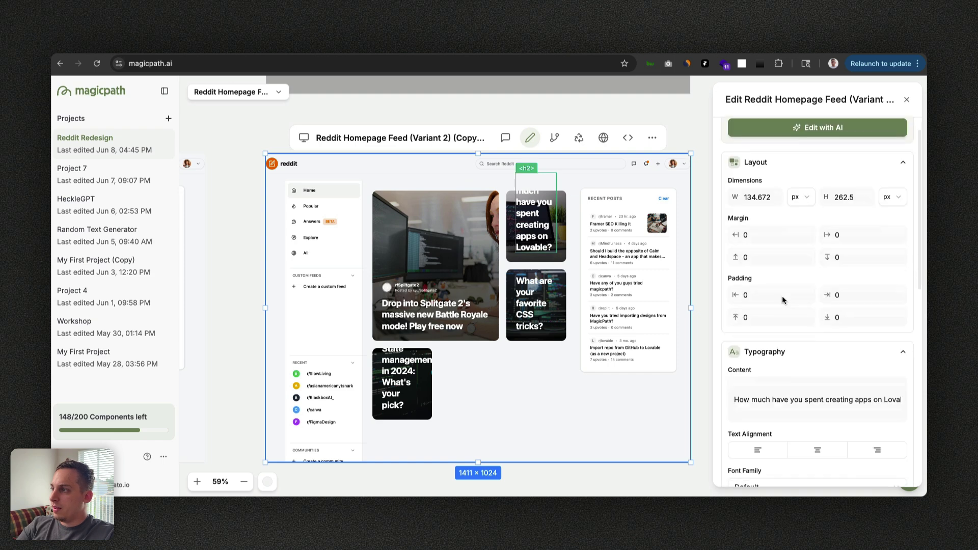
scroll(759, 337, down, 1)
click(745, 372)
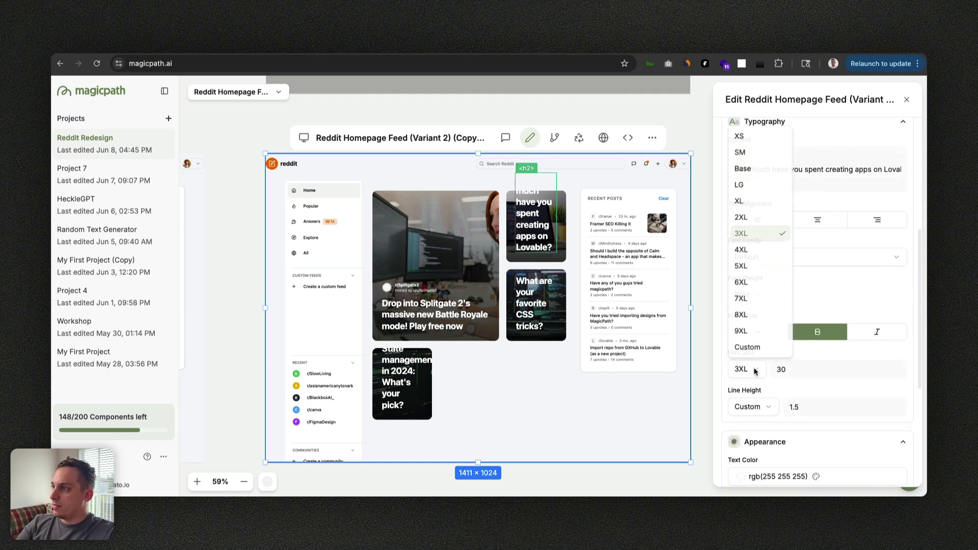
click(742, 188)
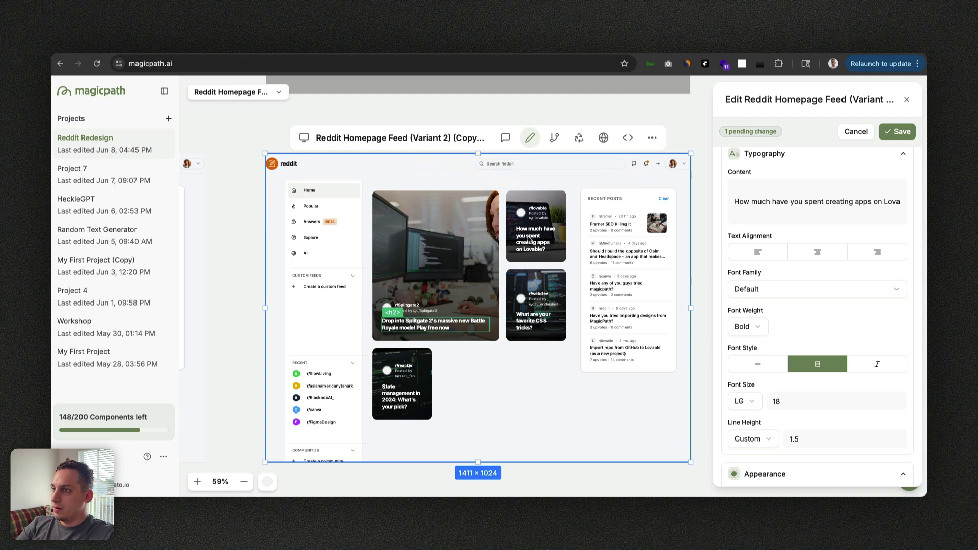
click(291, 127)
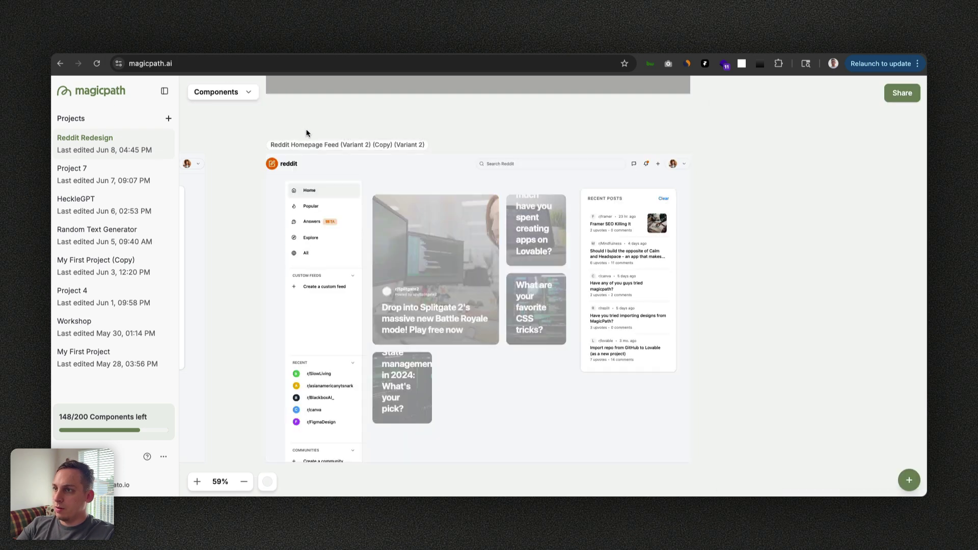
click(436, 310)
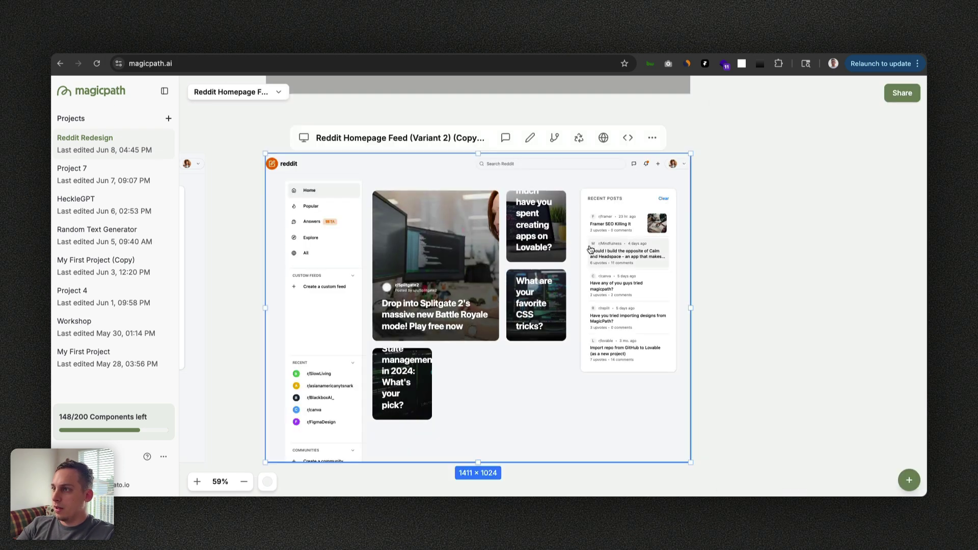
Set the post card headings in the image-card grid variant to font size Base (16) and save the change.
click(530, 138)
click(408, 317)
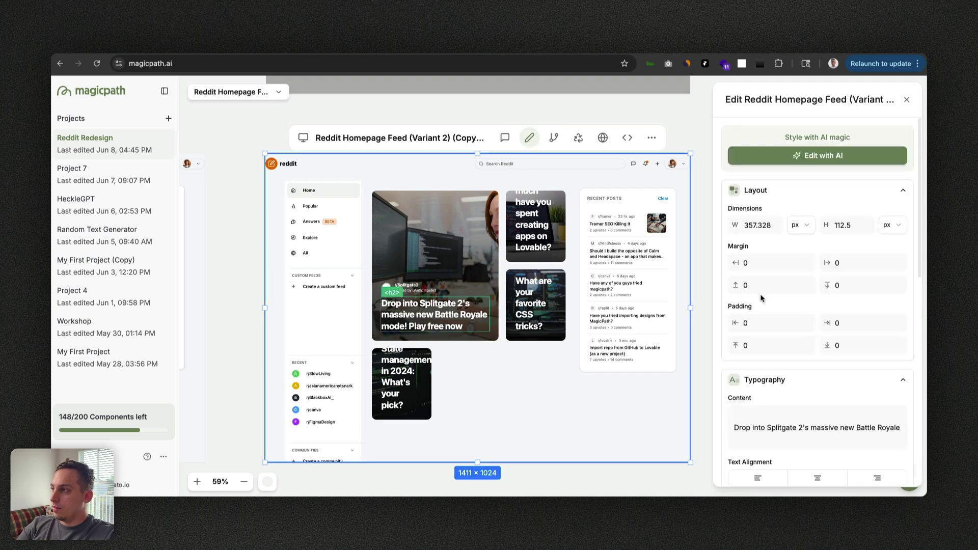
scroll(763, 299, down, 5)
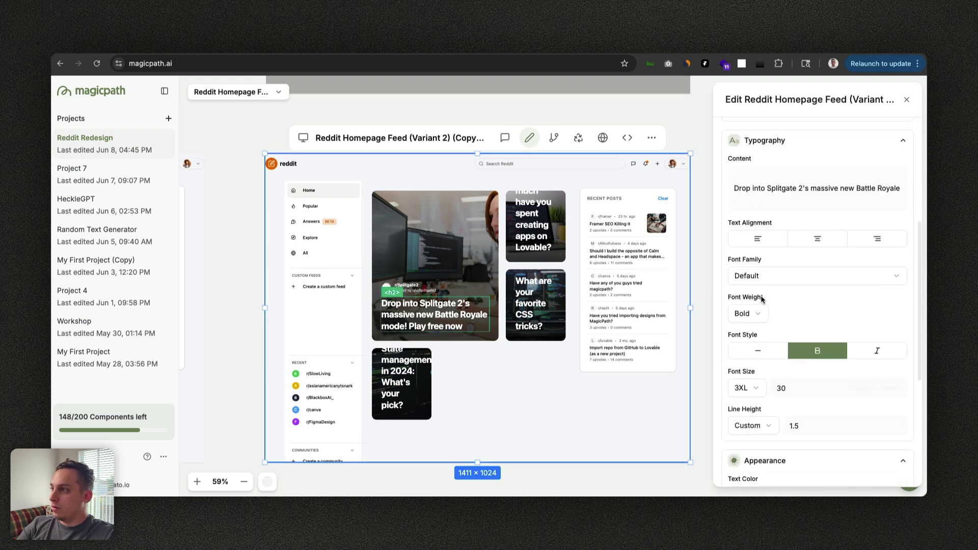
click(746, 386)
key(Escape)
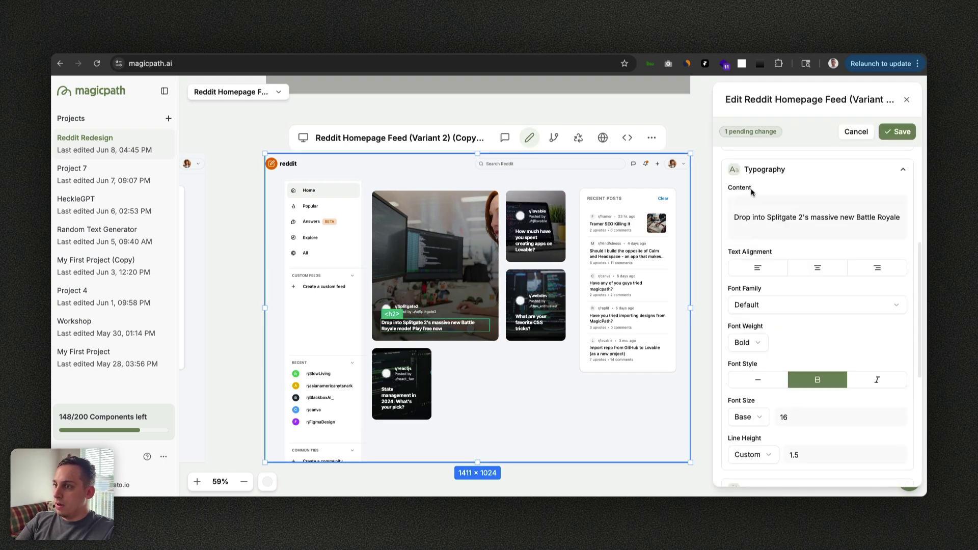
click(897, 132)
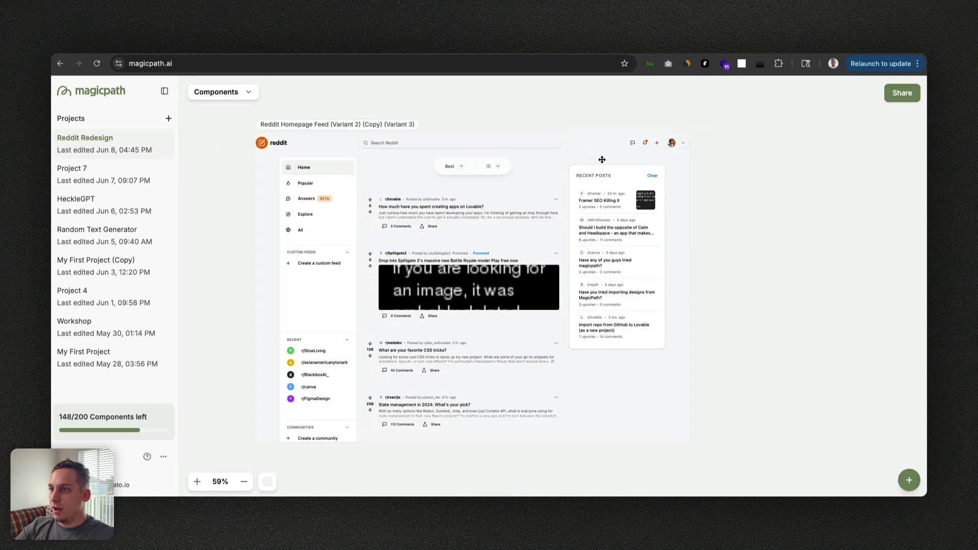
Duplicate Reddit Homepage Feed (Variant 2) (Copy) (Variant 3) beside the original.
click(346, 256)
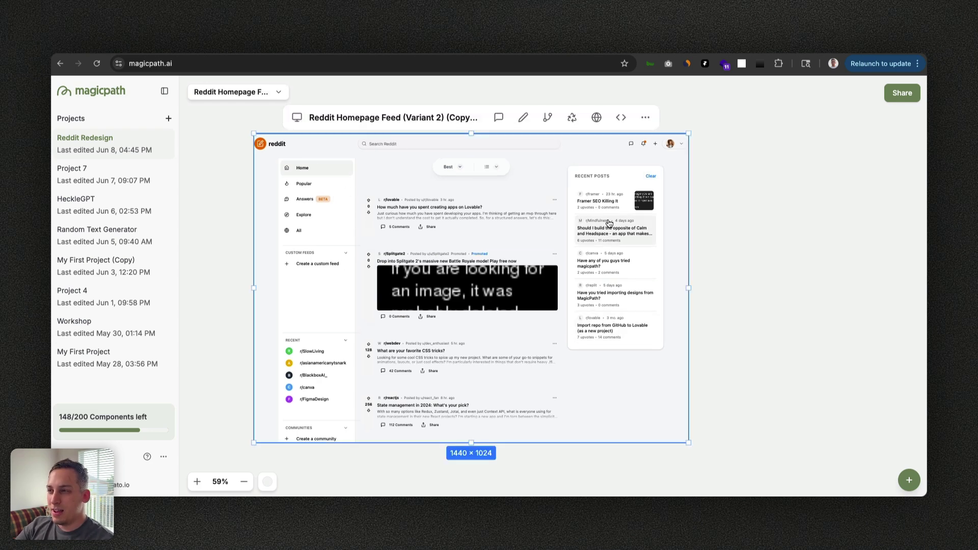
scroll(411, 195, down, 3)
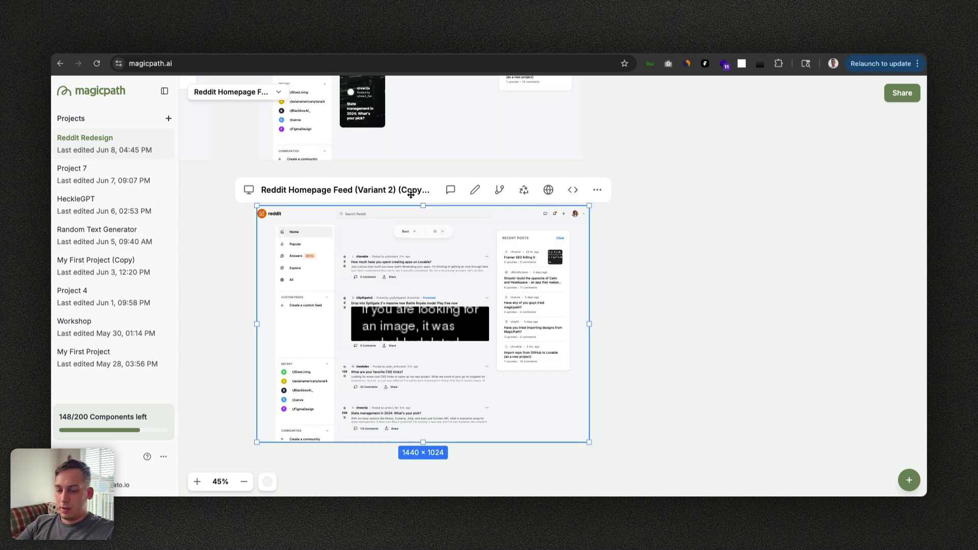
click(652, 193)
key(super+v)
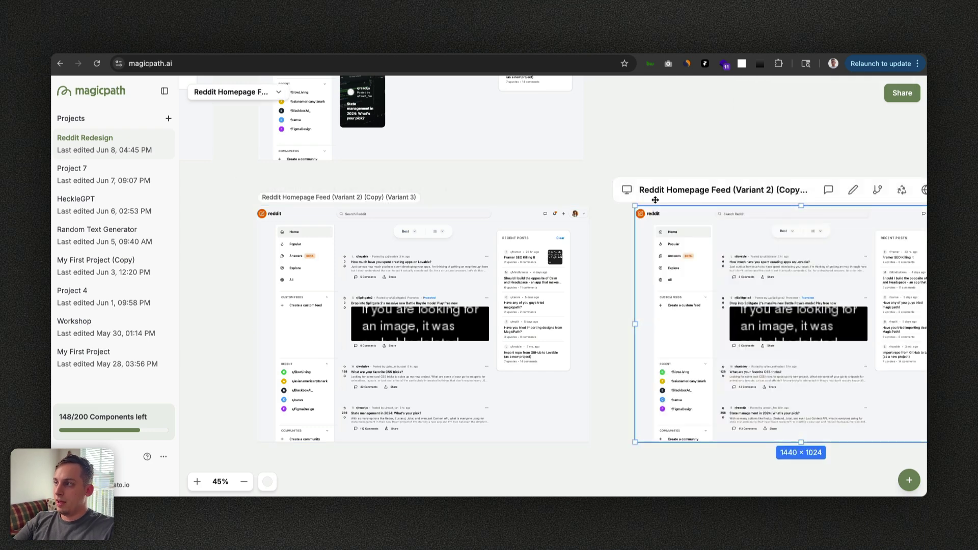
scroll(650, 196, right, 3)
scroll(644, 191, right, 3)
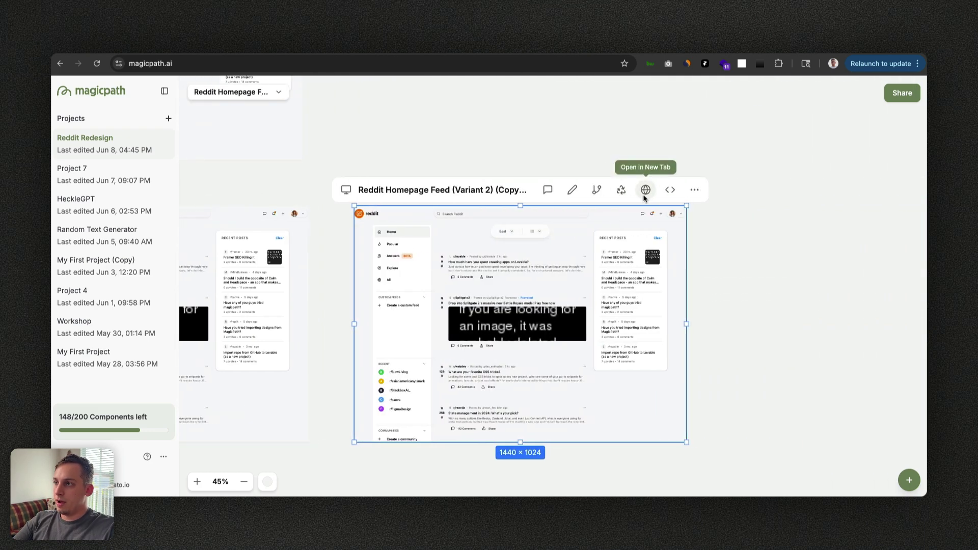
Submit the AI edit prompt "make this dark mode" for the new copy of Variant 3.
scroll(518, 168, down, 1)
scroll(517, 168, right, 1)
click(519, 163)
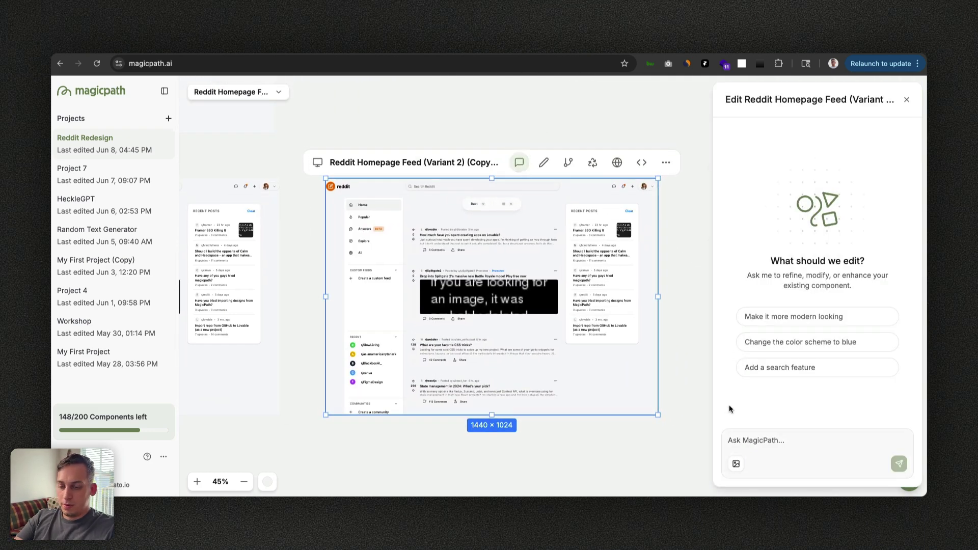
text(make this dark mode)
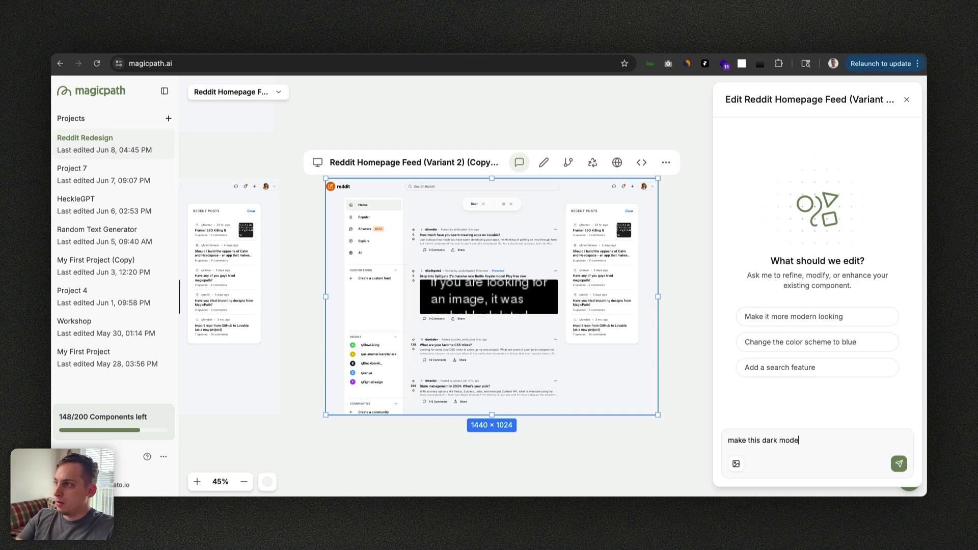
key(Return)
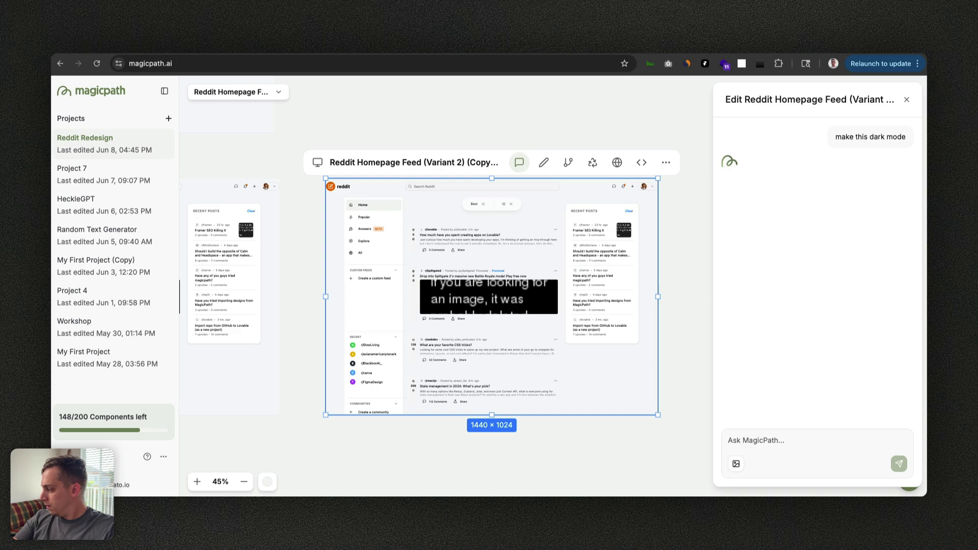
Place another light copy of the Variant 3 feed directly below the copy being converted to dark mode.
scroll(681, 234, left, 2)
scroll(680, 233, down, 1)
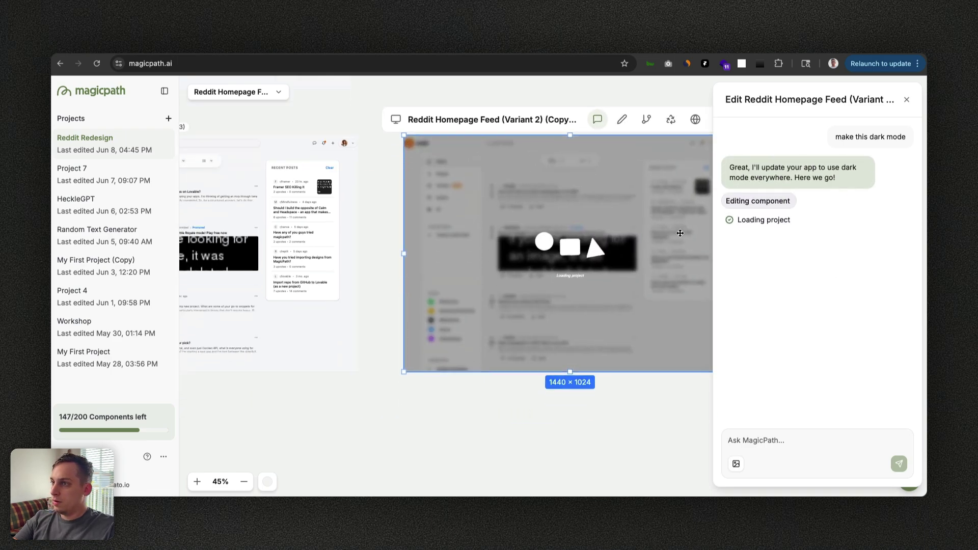
scroll(681, 233, down, 3)
scroll(680, 234, left, 2)
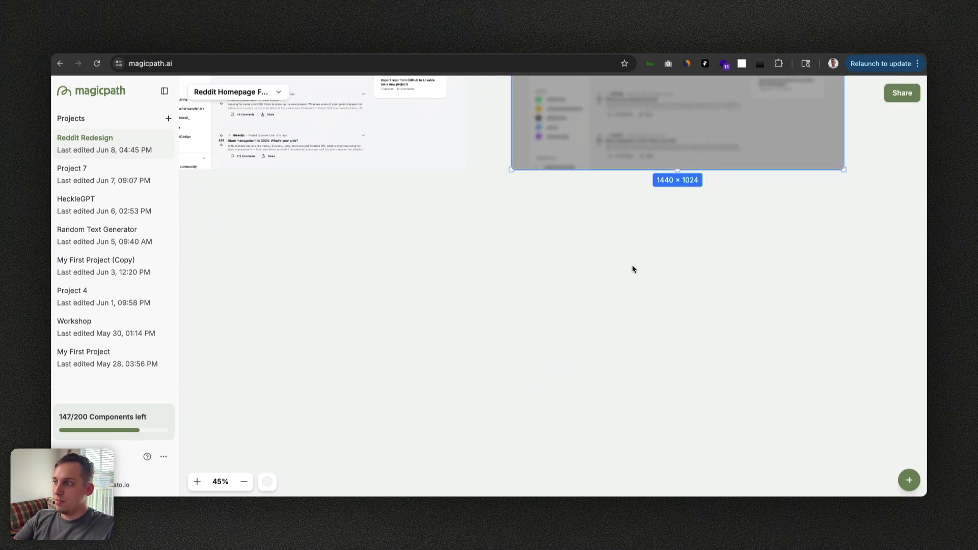
scroll(627, 266, down, 5)
drag(632, 124, 631, 226)
scroll(678, 257, up, 4)
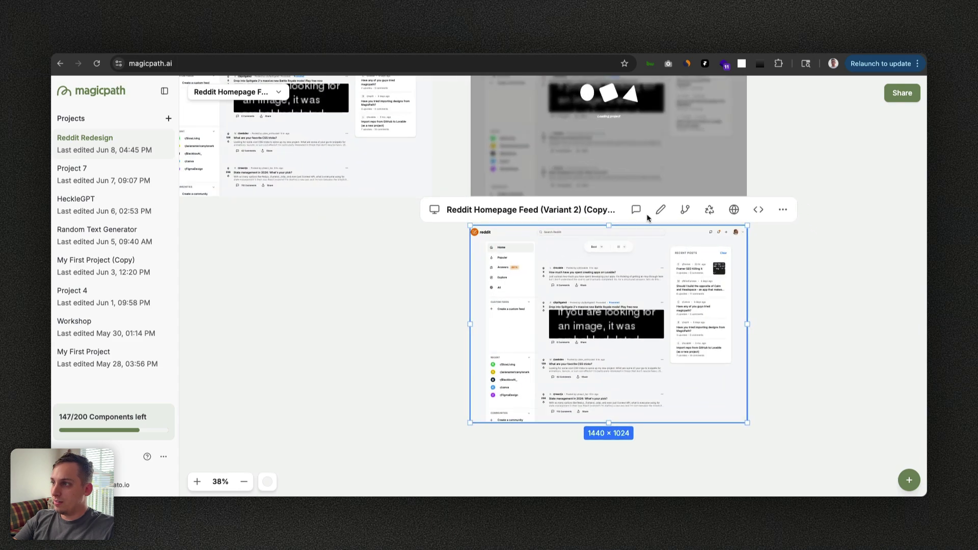
Submit the suggested AI edit "Make it more modern looking" for the lower light copy.
click(636, 209)
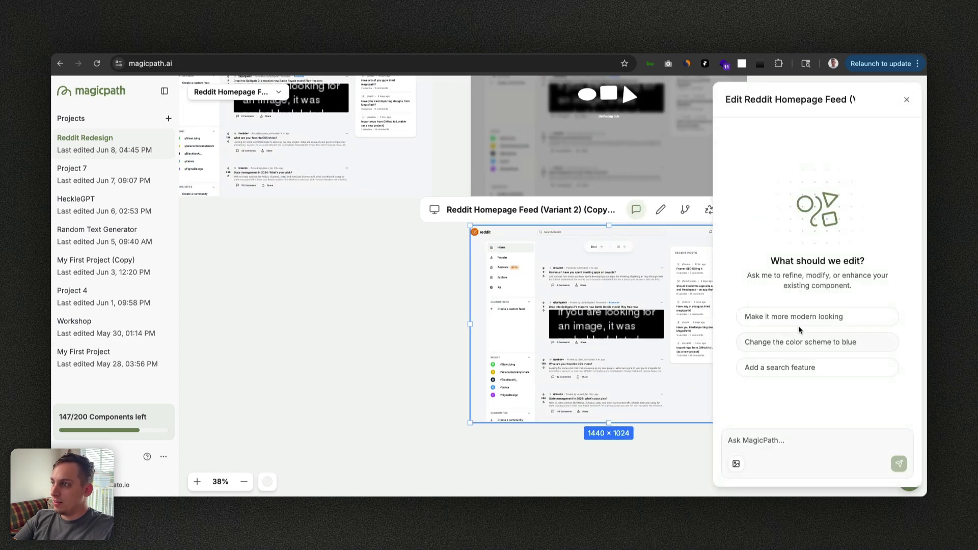
click(770, 317)
key(Return)
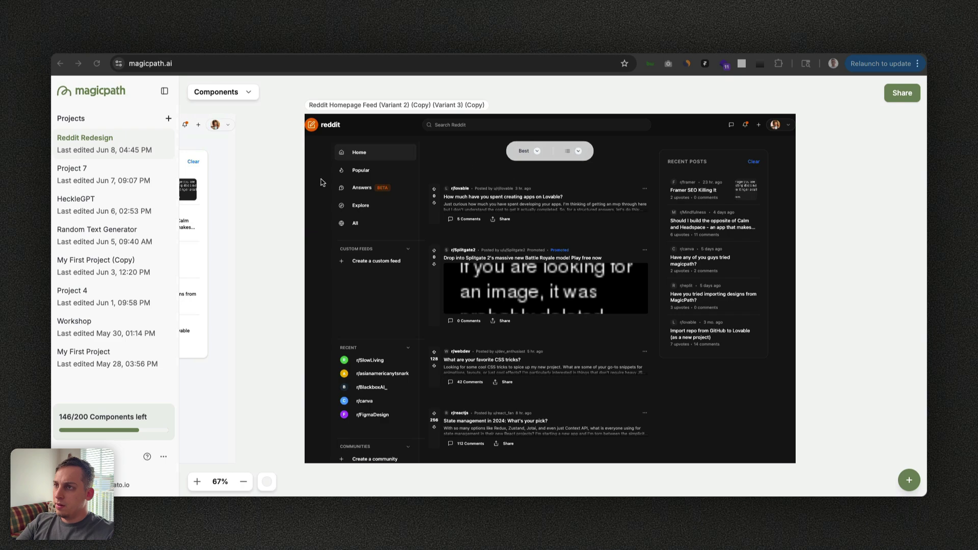
Duplicate the dark mode feed beside the original.
scroll(321, 182, left, 5)
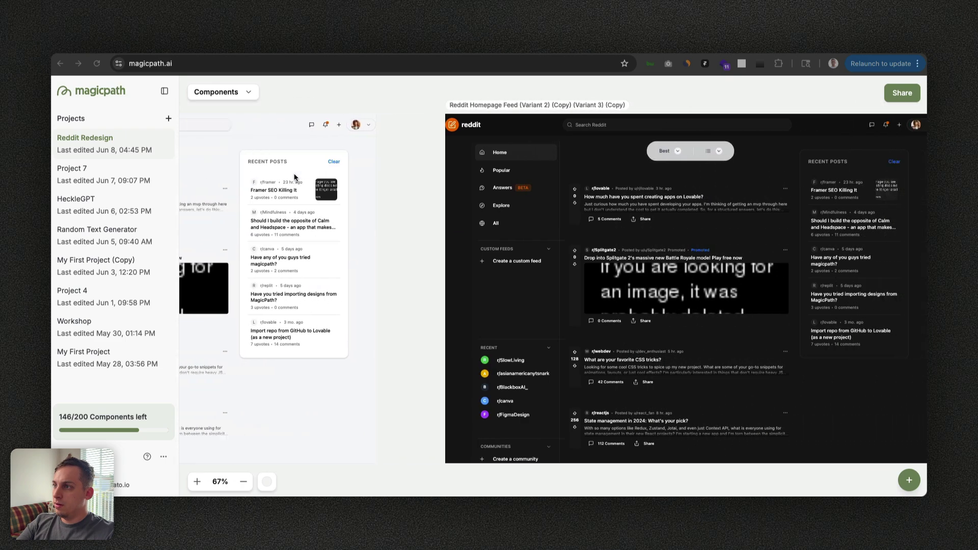
scroll(294, 177, right, 1)
scroll(551, 196, down, 5)
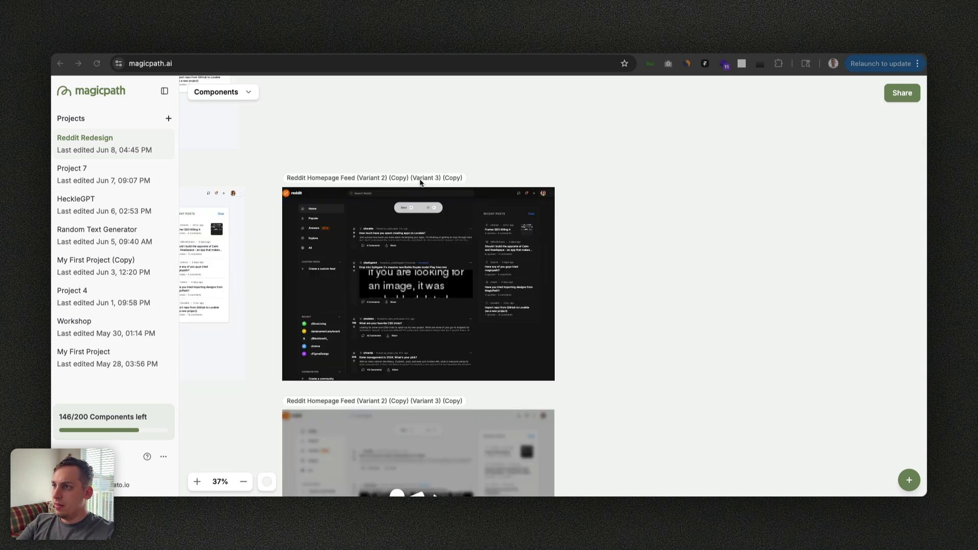
click(434, 179)
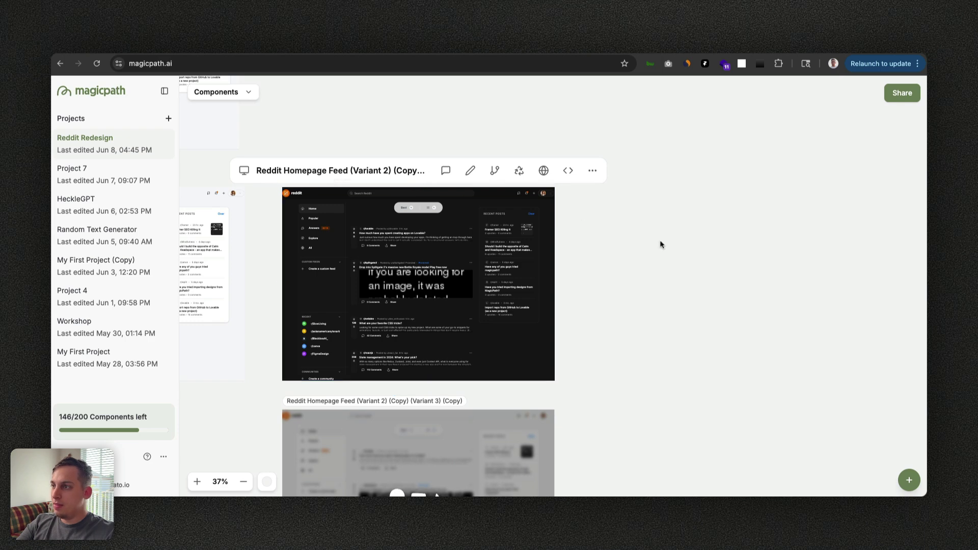
key(ctrl+d)
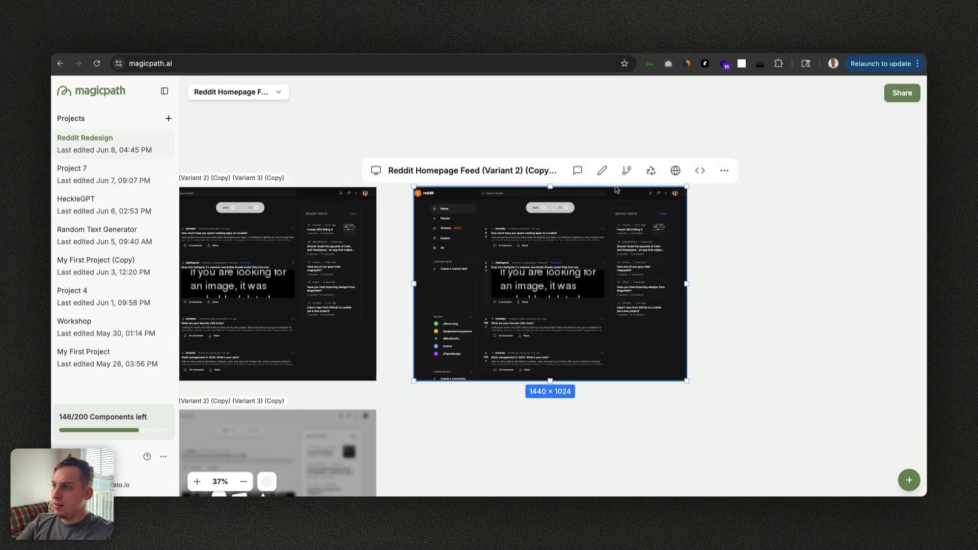
Submit the AI edit prompt "make the ui more minimalistic" for the duplicated dark feed.
click(578, 171)
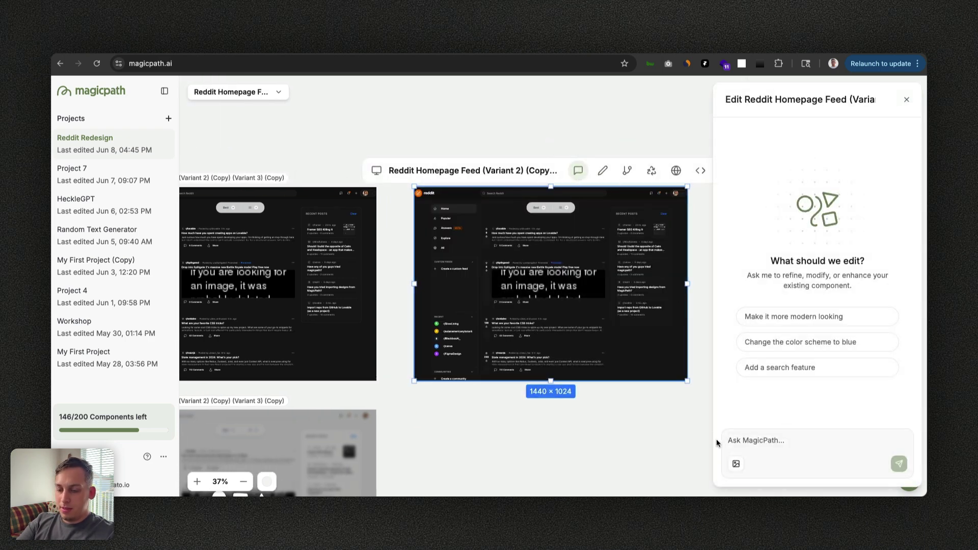
text(make the ui more mi)
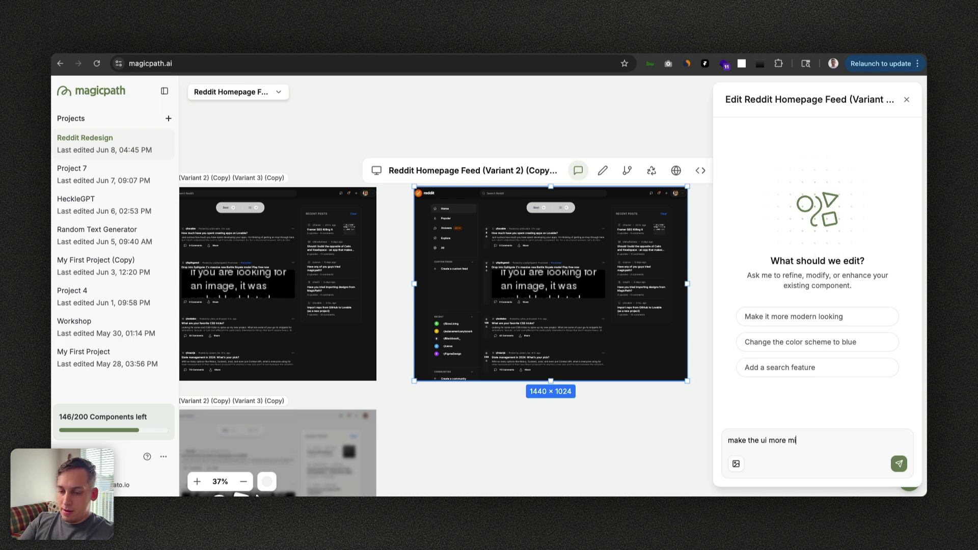
text(nimalistic)
key(Return)
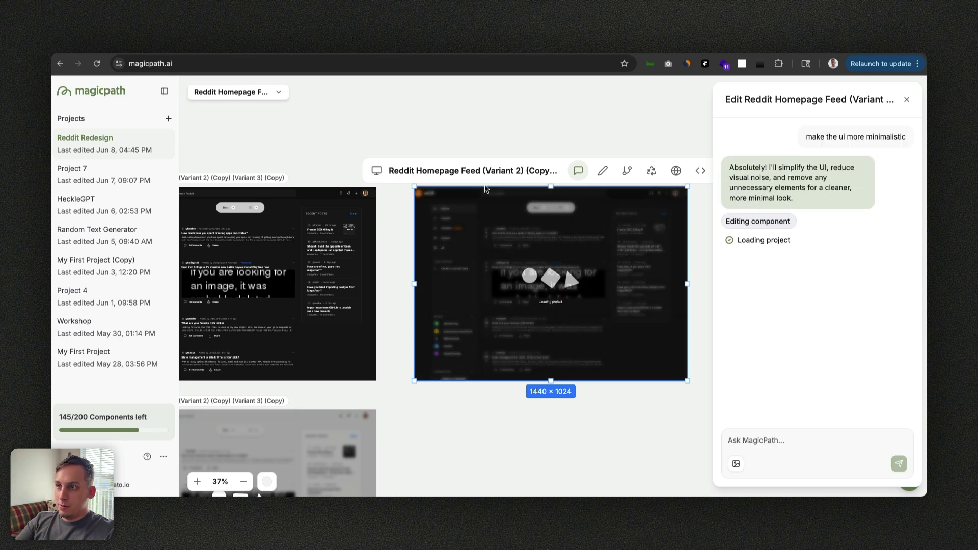
Make another copy of the dark mode feed and position it directly below the copy being made minimalistic.
click(282, 178)
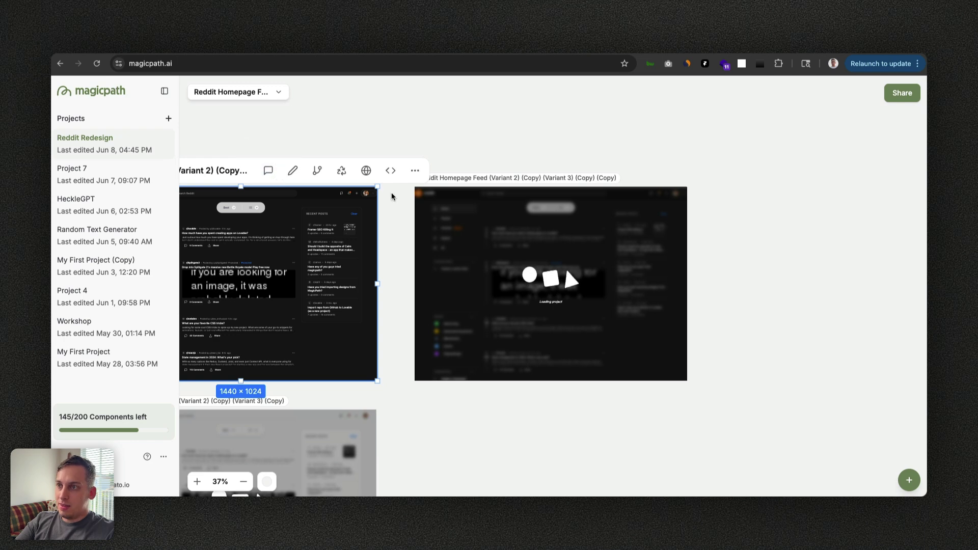
scroll(466, 197, right, 2)
scroll(465, 197, right, 5)
click(272, 176)
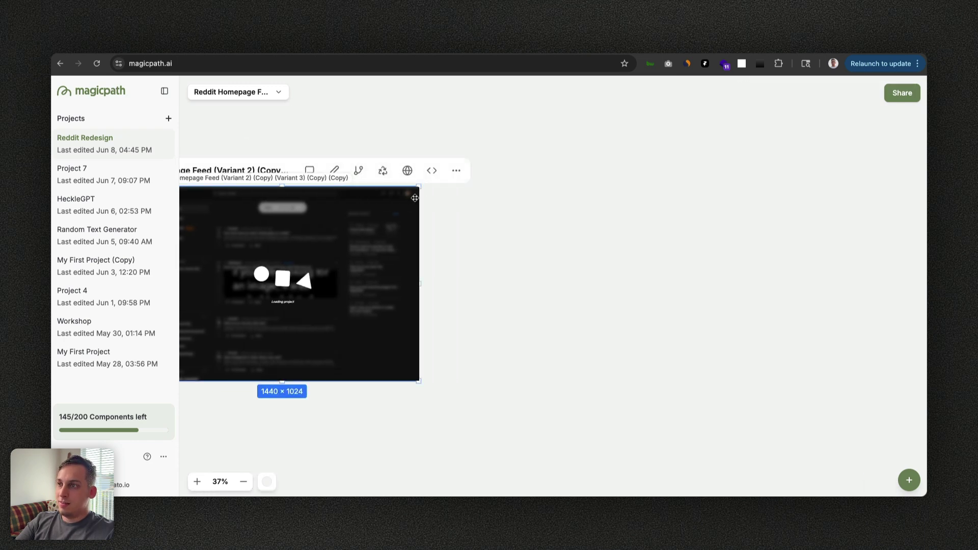
drag(272, 173, 301, 346)
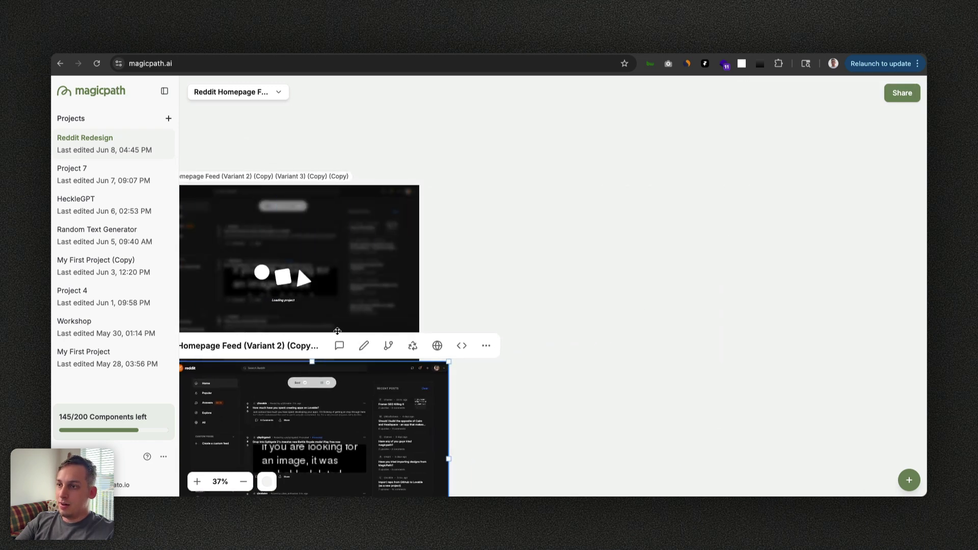
scroll(580, 212, down, 2)
scroll(580, 212, left, 3)
scroll(580, 212, down, 2)
drag(430, 222, 398, 272)
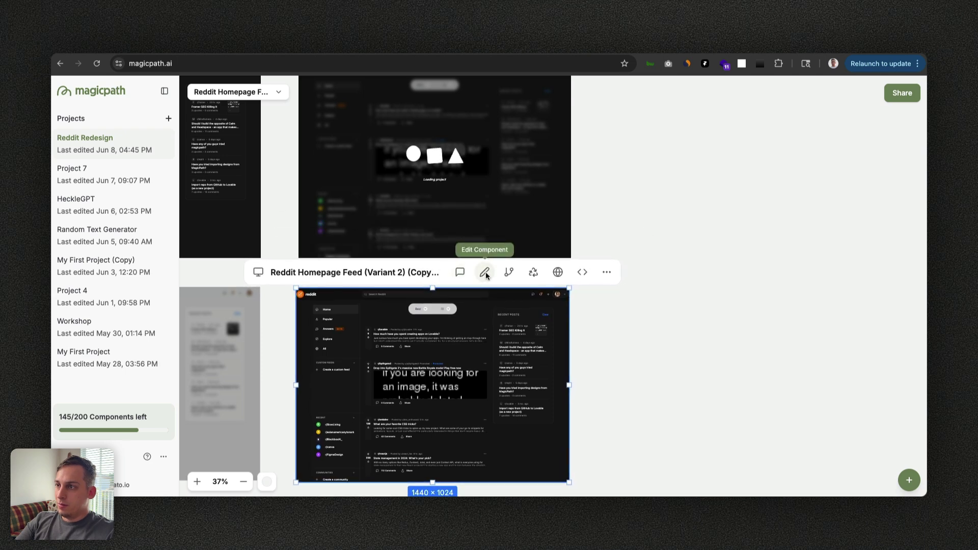
Submit the AI edit prompt "make the design system in the stye of picasso" for the lower dark copy.
click(466, 273)
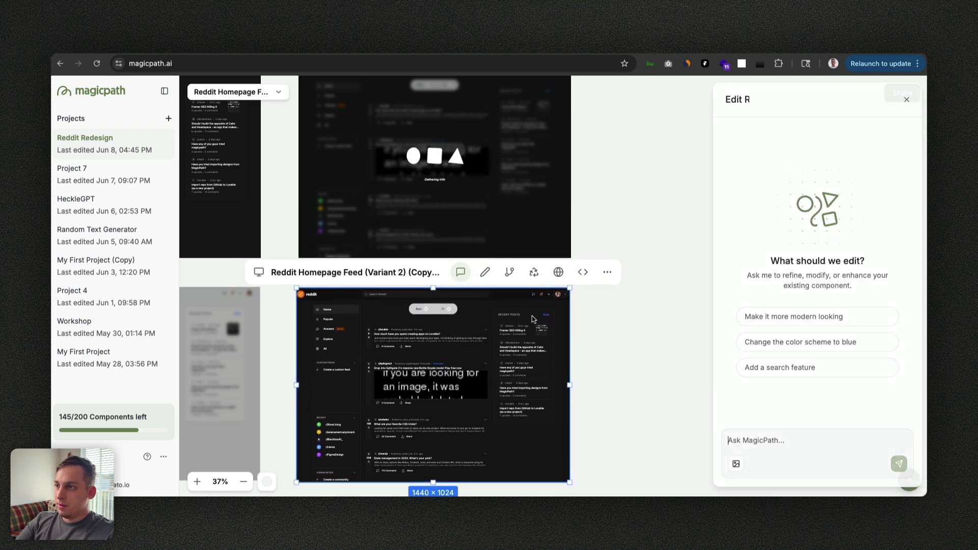
text(make the )
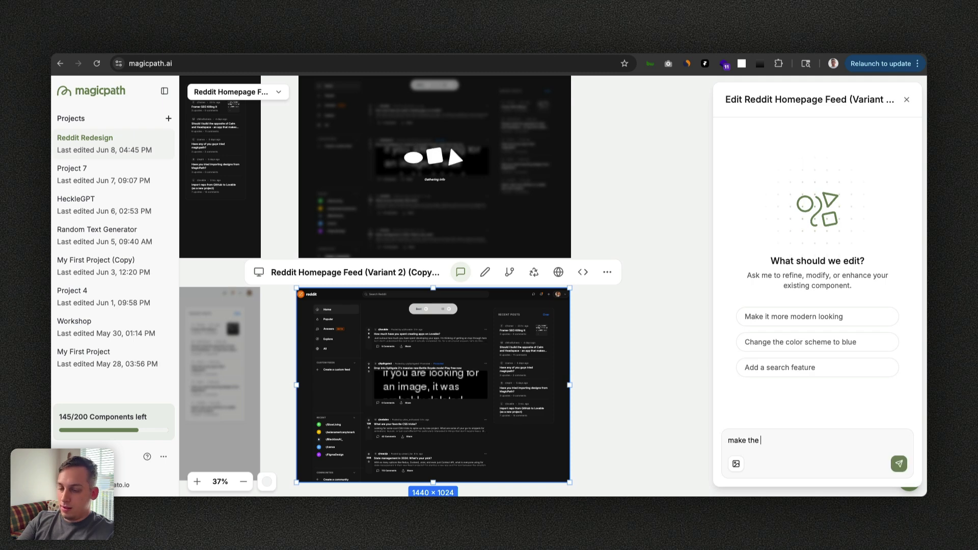
text(design syste)
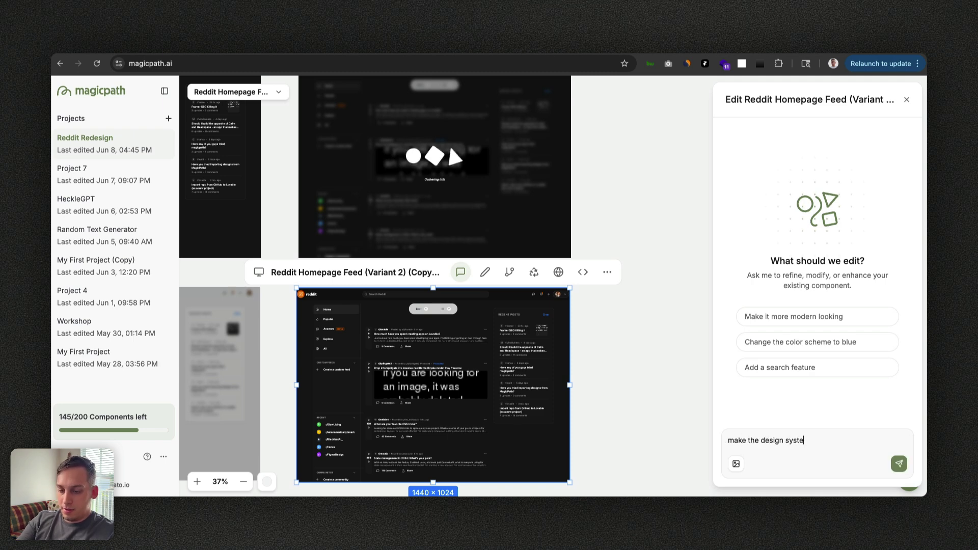
text(m in the )
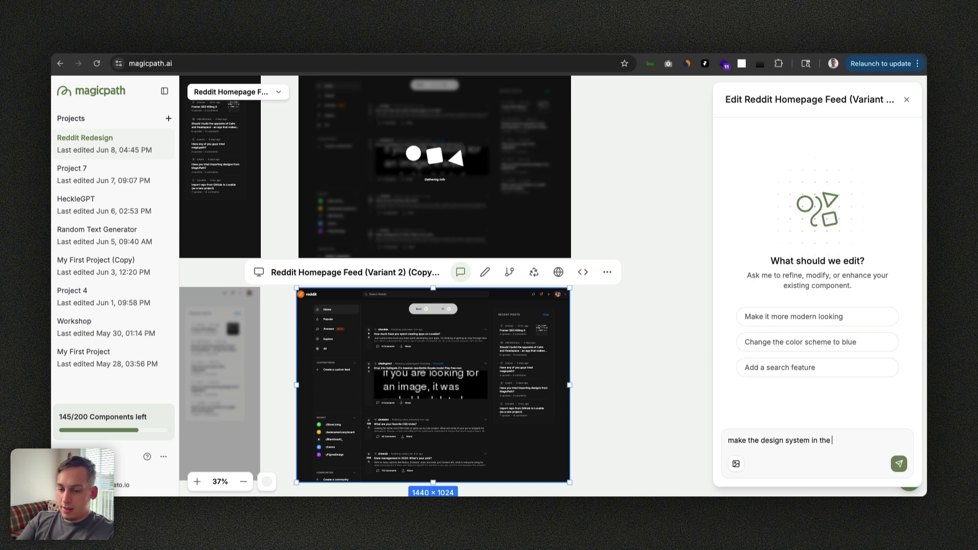
text(stye of picass)
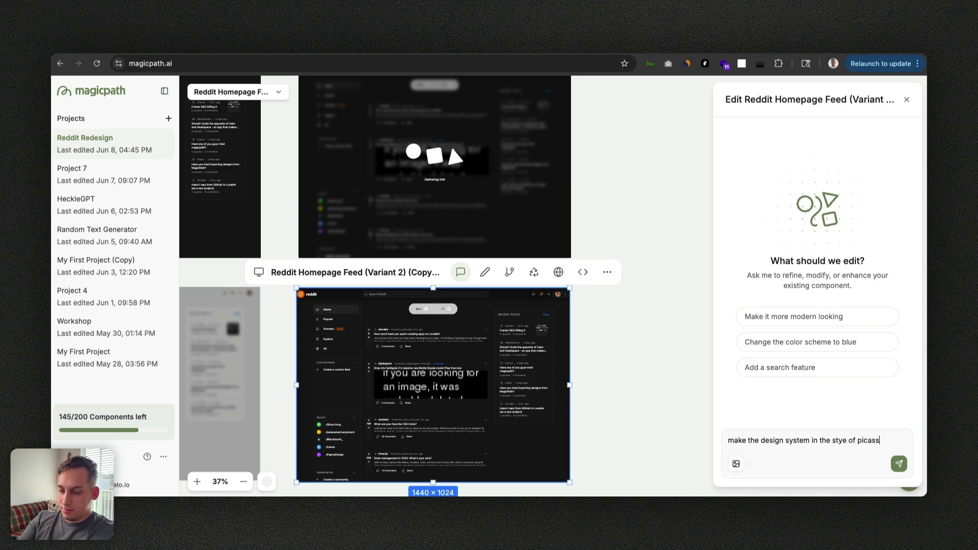
text(o)
key(Return)
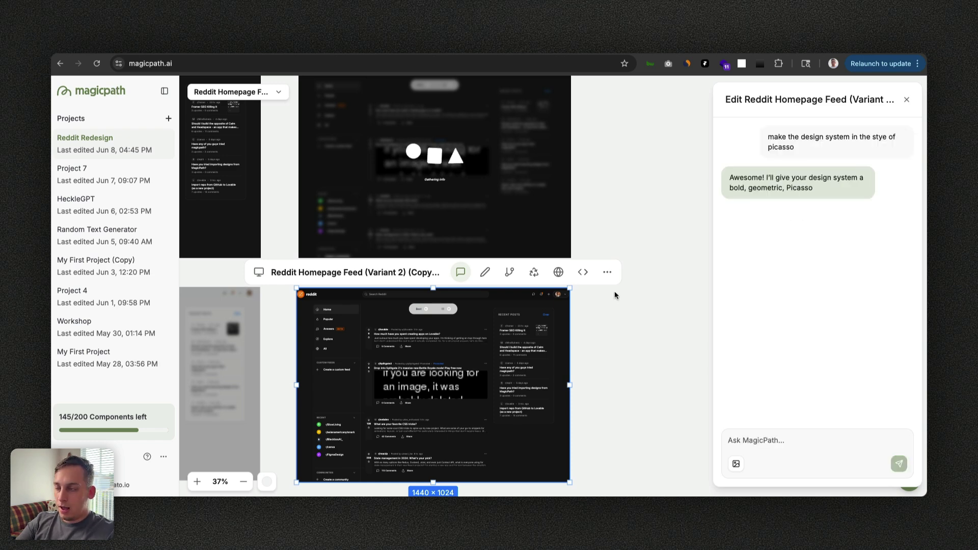
scroll(615, 291, down, 5)
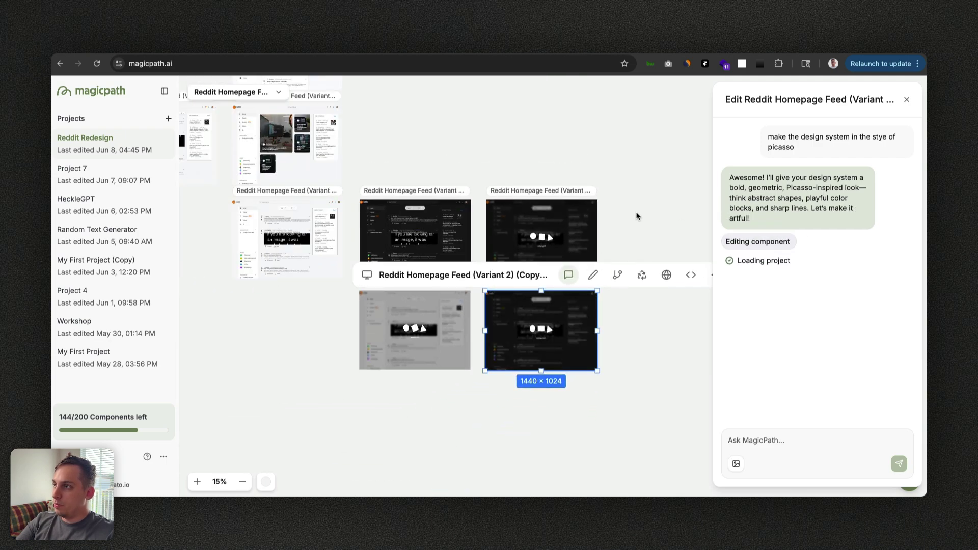
scroll(637, 217, up, 5)
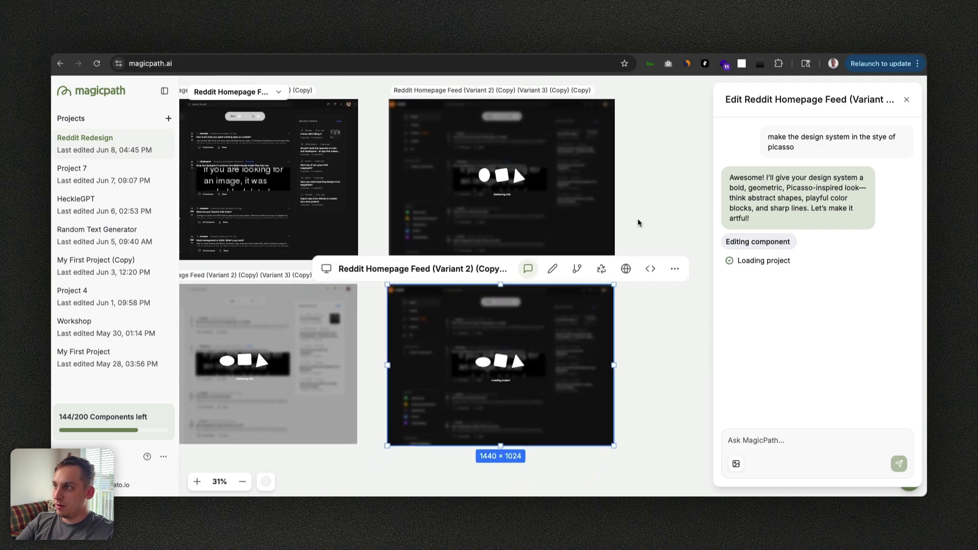
Make another copy of the dark mode feed and position it directly below the Picasso-style copy.
scroll(383, 130, left, 5)
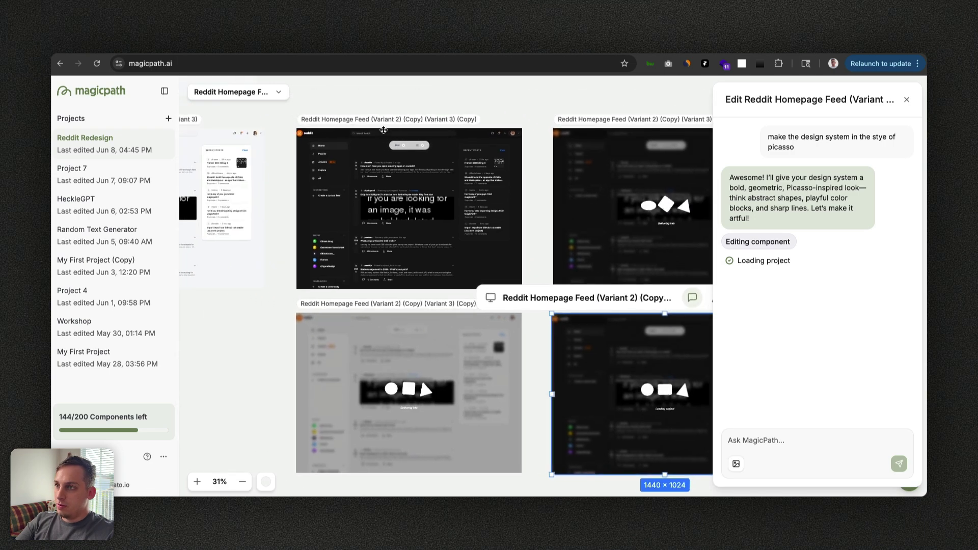
click(384, 130)
scroll(530, 249, down, 5)
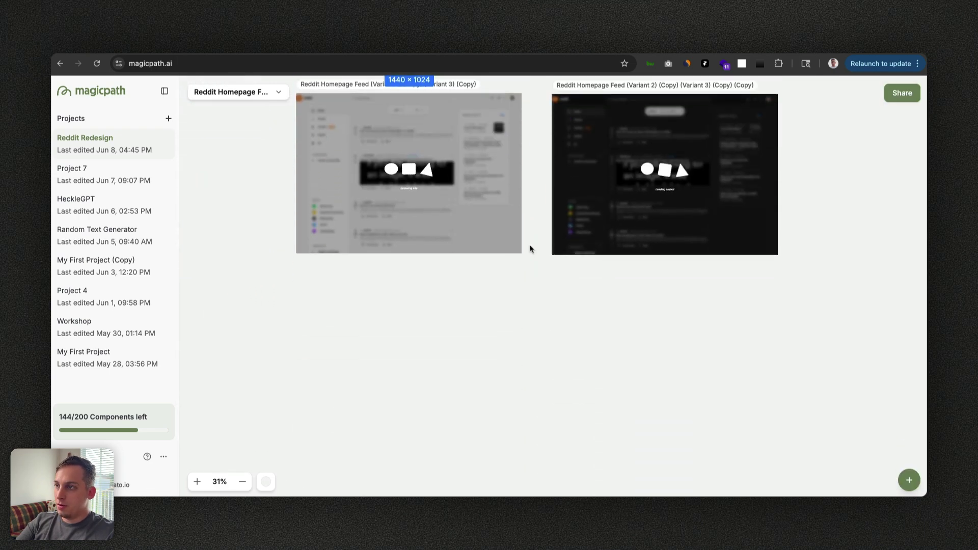
scroll(509, 260, right, 3)
click(480, 276)
key(ctrl+v)
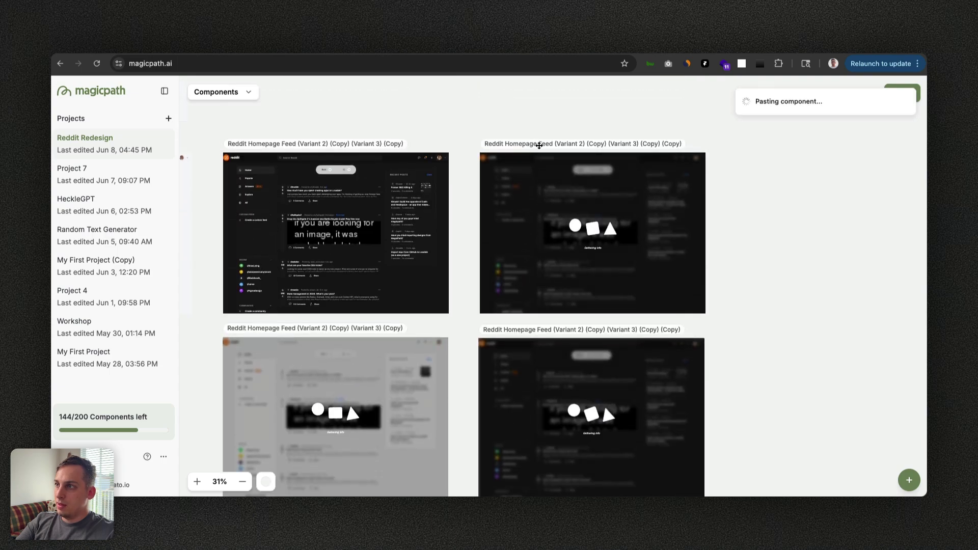
mouse_move(539, 146)
mouse_down()
mouse_move(743, 190)
mouse_move(618, 136)
mouse_move(548, 142)
mouse_up()
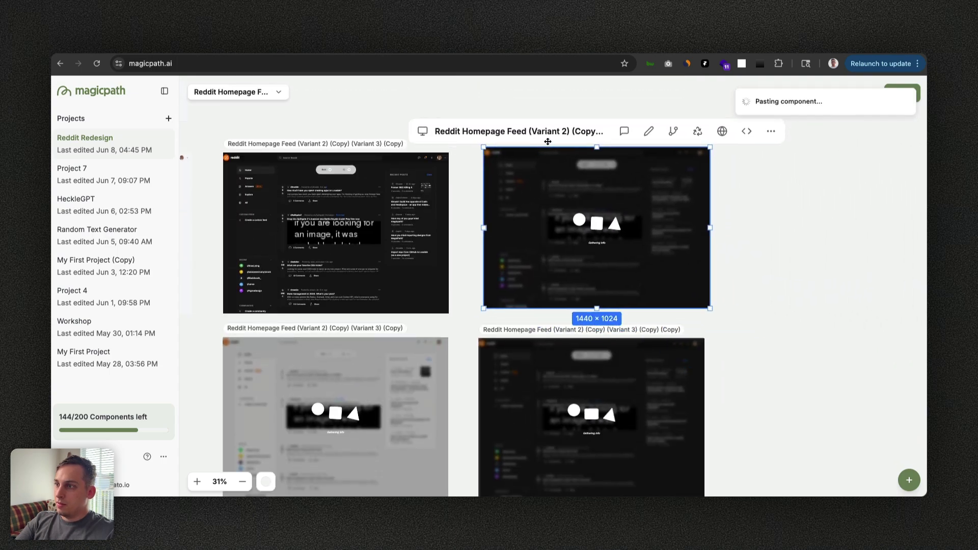
scroll(604, 163, down, 5)
click(524, 142)
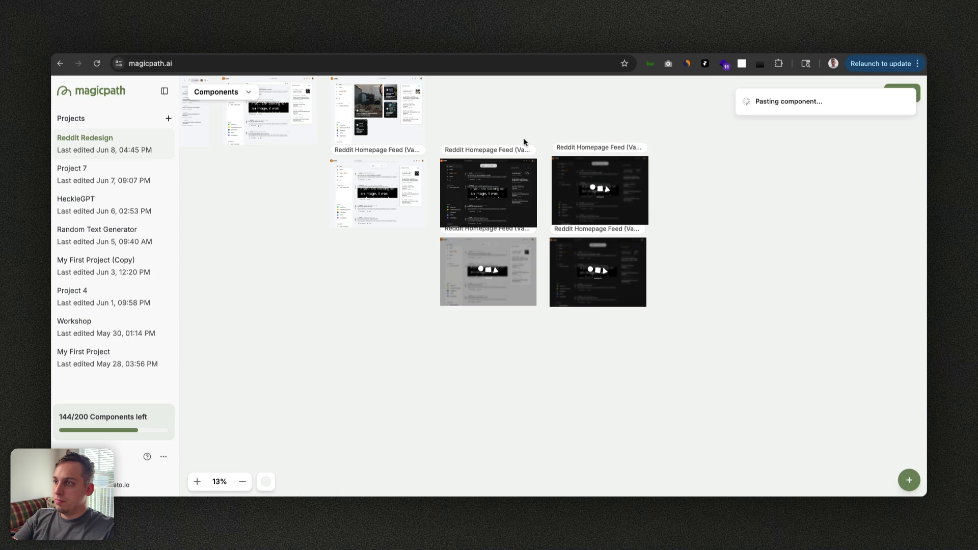
scroll(525, 144, up, 2)
drag(581, 168, 593, 333)
scroll(592, 333, up, 10)
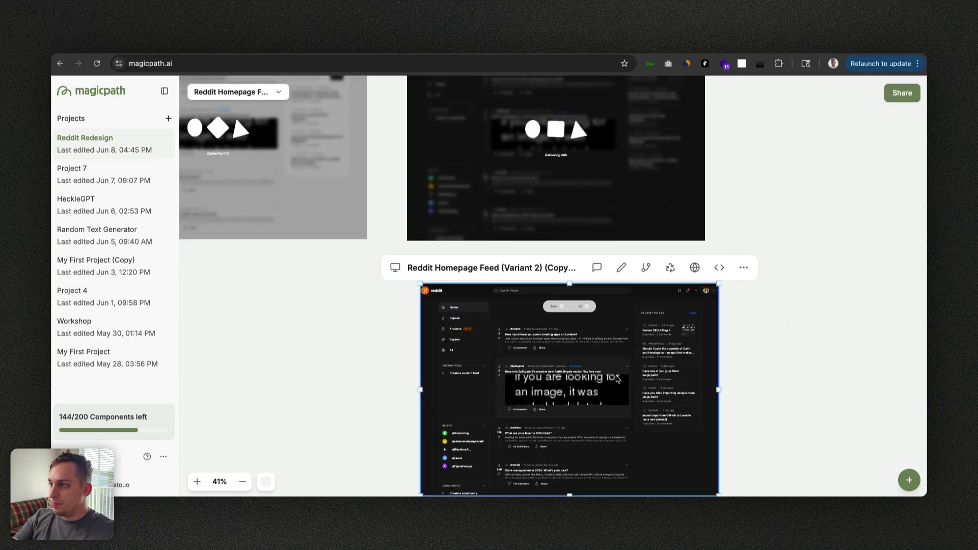
Submit the AI edit prompt "make the ui more batman-styled" for the lowest dark copy.
click(585, 245)
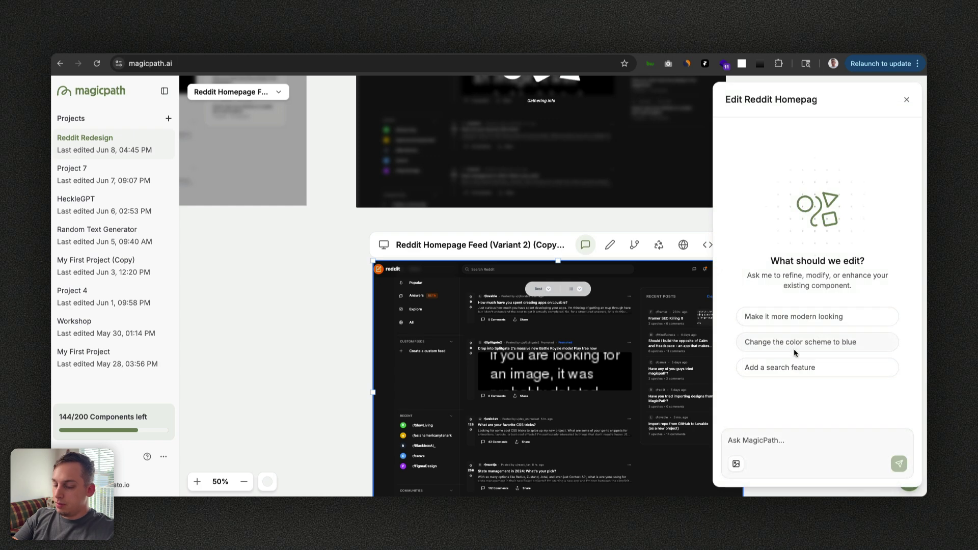
text(AI summarizes hot debates or threads daily)
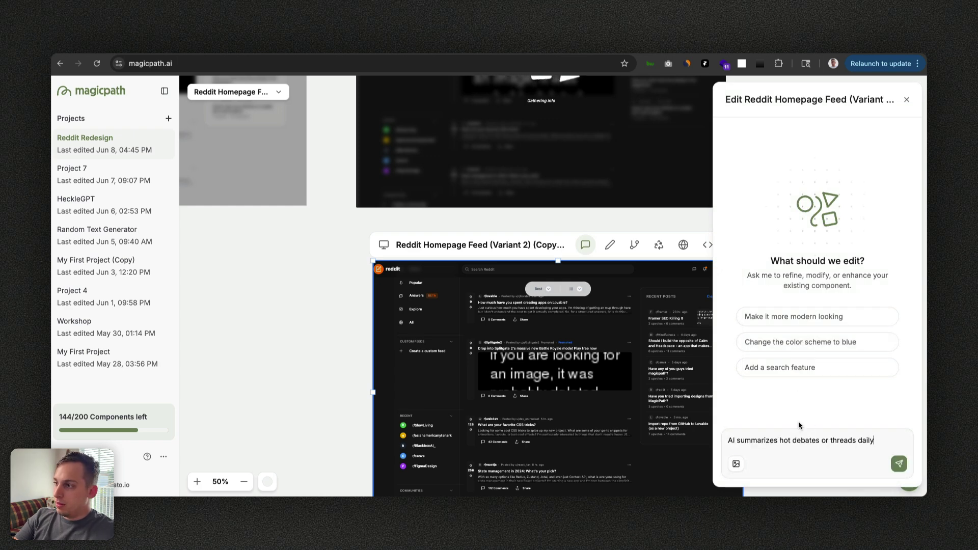
triple_click(766, 438)
text(make the ui more batman-styled)
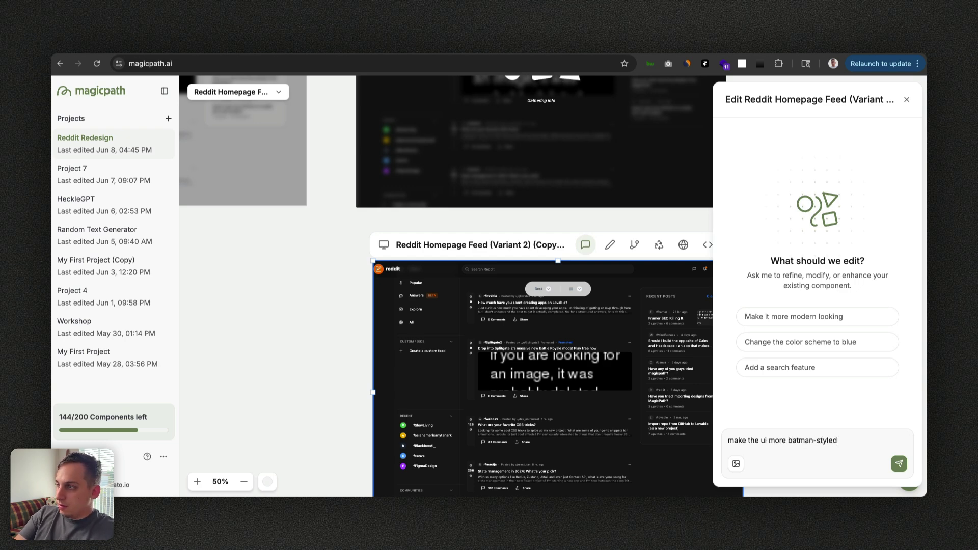
key(Return)
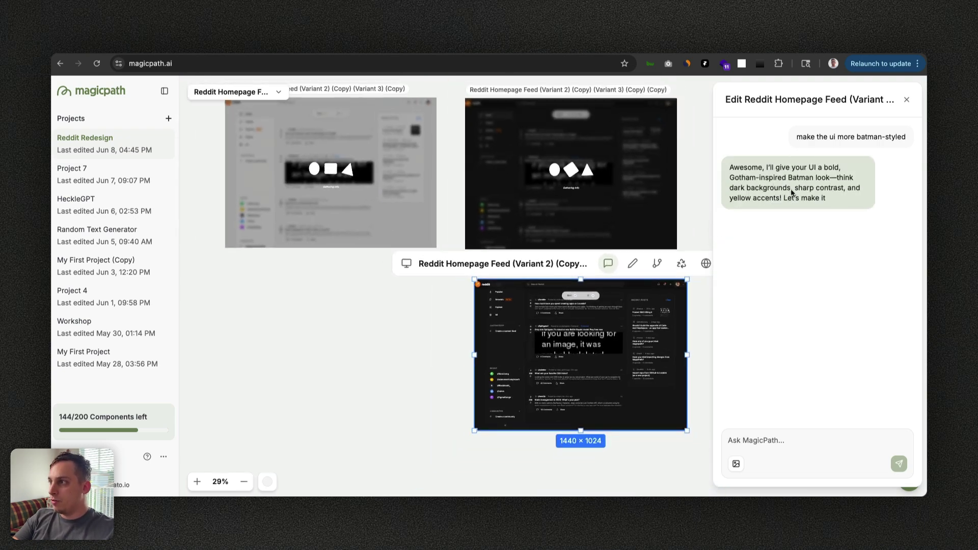
Duplicate the light Variant 3 feed and position the copy directly above the original dark mode feed.
scroll(672, 223, right, 2)
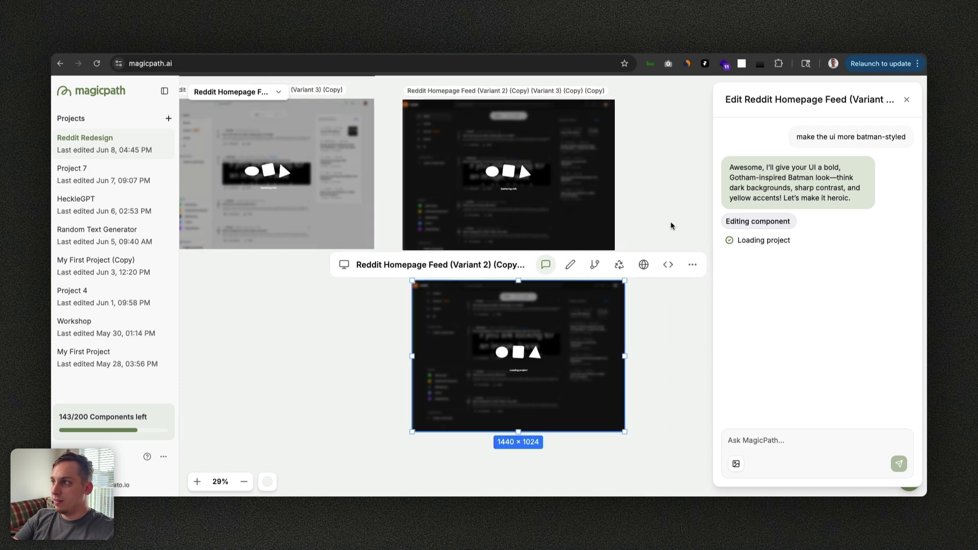
scroll(672, 220, up, 3)
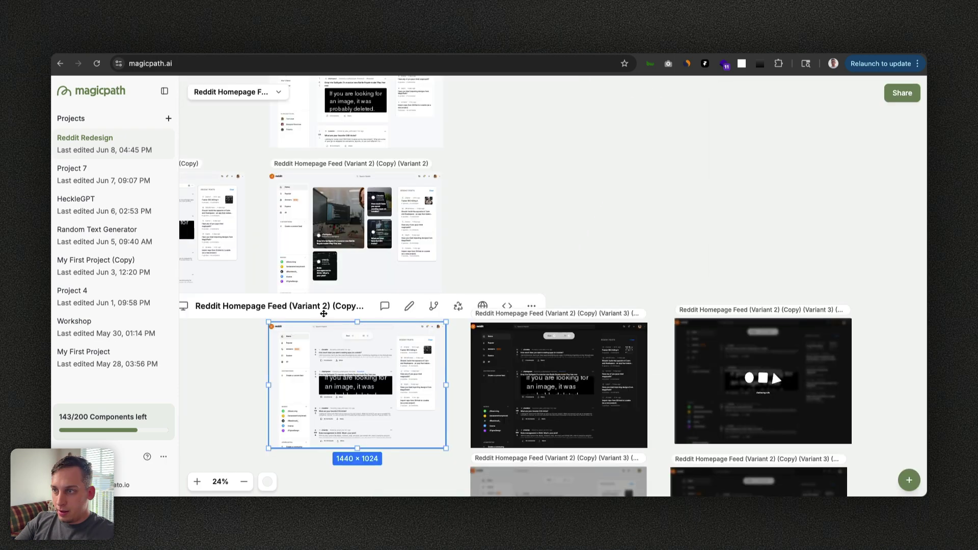
scroll(324, 313, up, 5)
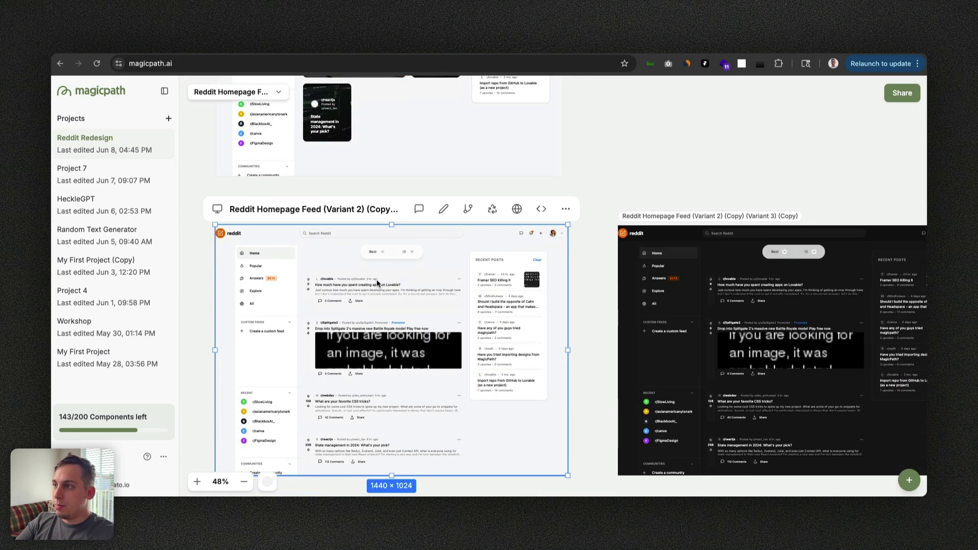
click(644, 174)
scroll(644, 175, right, 1)
key(super+v)
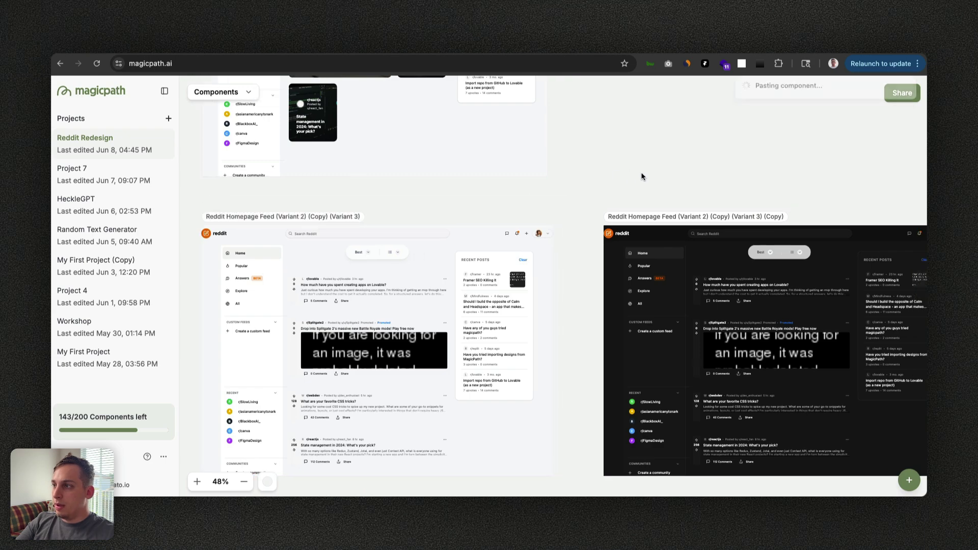
drag(665, 206, 690, 88)
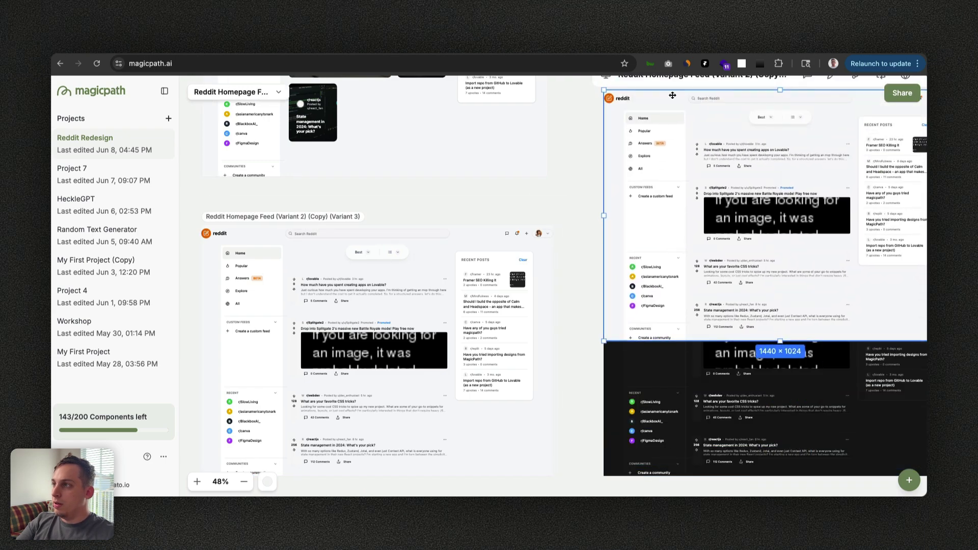
scroll(566, 155, up, 4)
scroll(565, 155, right, 3)
scroll(569, 156, right, 2)
drag(567, 250, 562, 93)
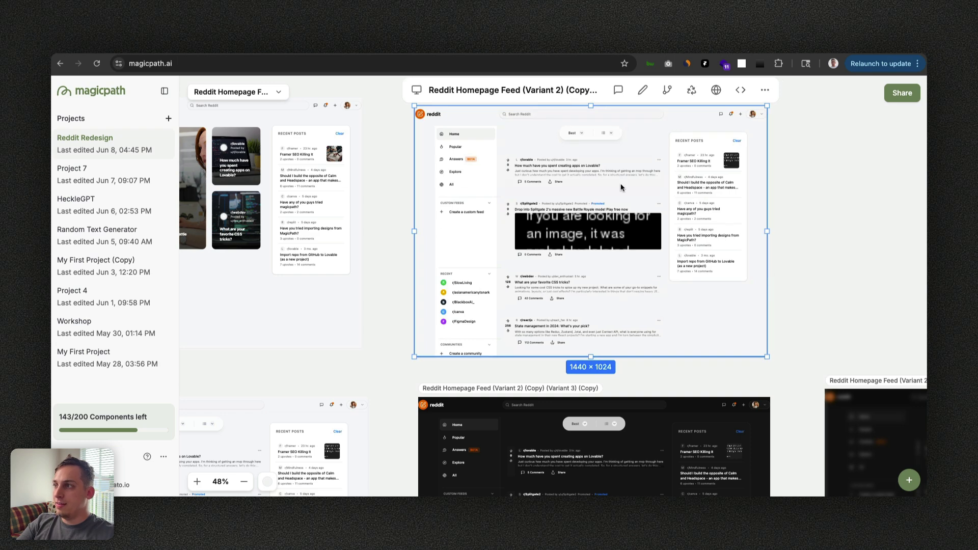
Submit the AI edit prompt "make it more of a mindcraft style" for the light copy and close its chat.
scroll(621, 187, right, 2)
click(552, 97)
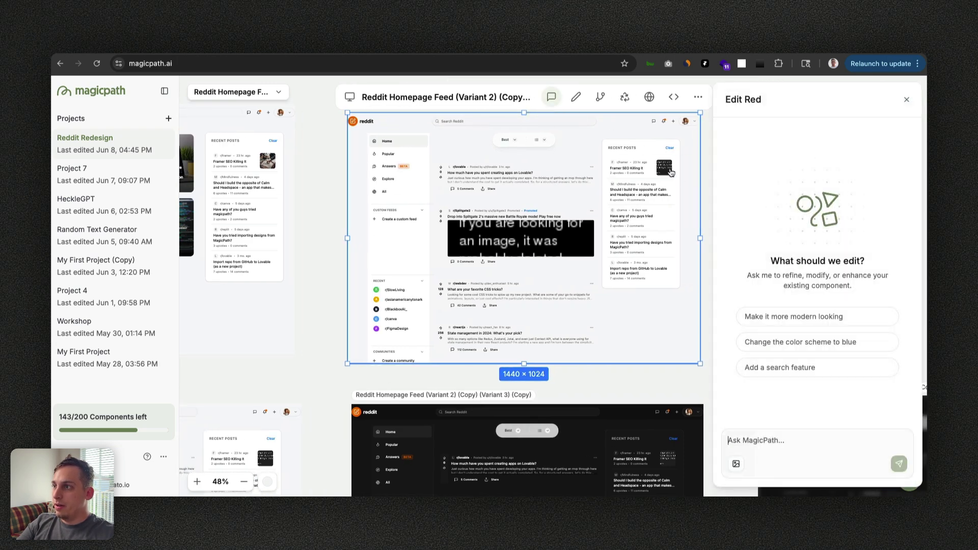
text(make)
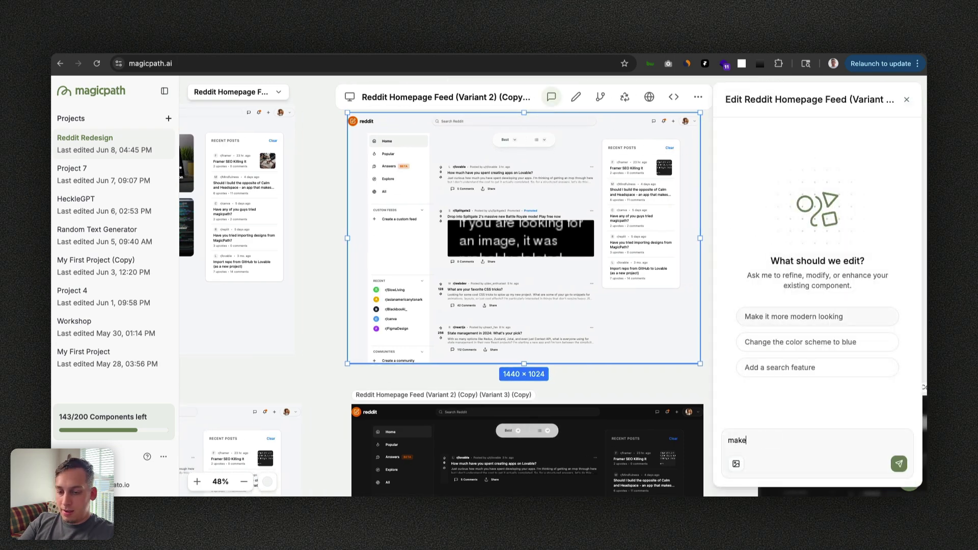
text( it more of a mindcr)
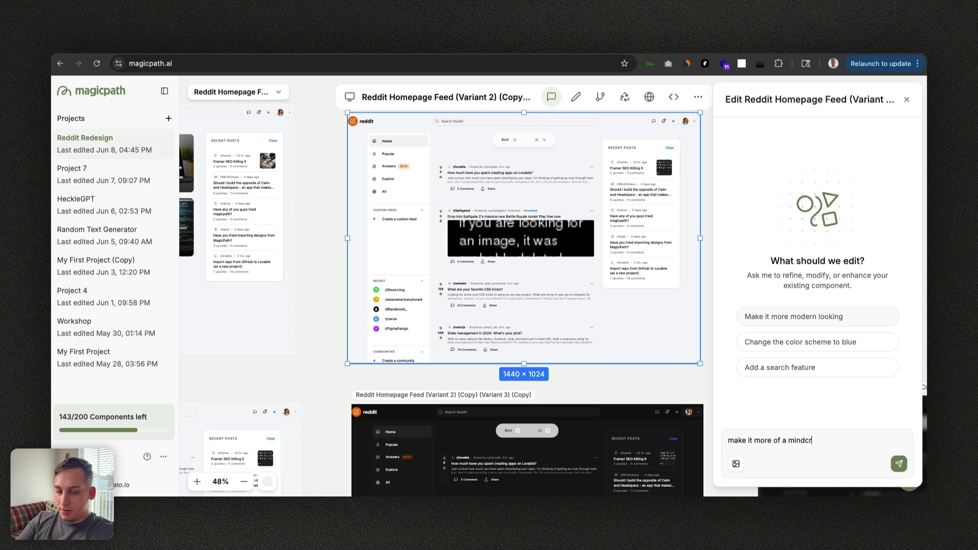
text(aft style)
key(Return)
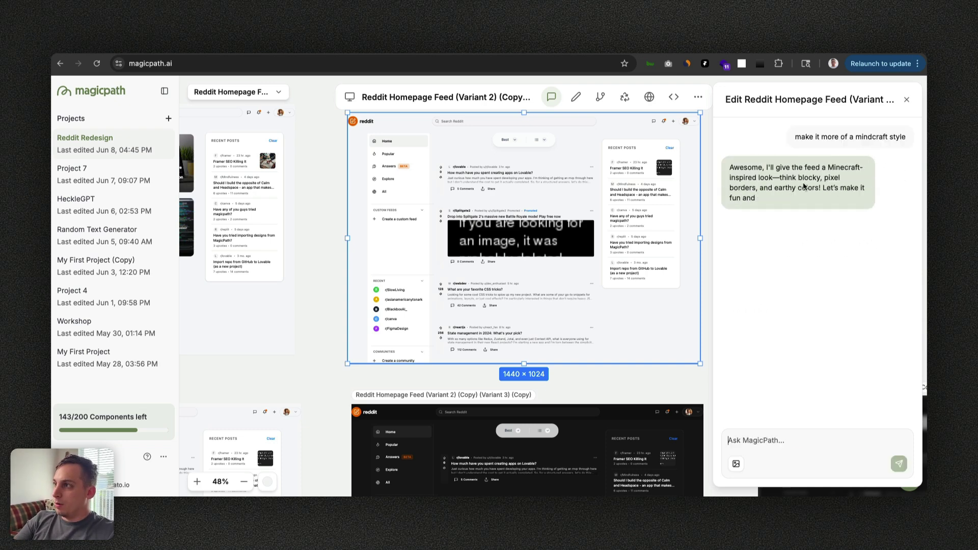
click(906, 99)
Place another copy of the light Variant 3 feed beside the Minecraft-style copy, above the minimalistic dark feed.
click(510, 395)
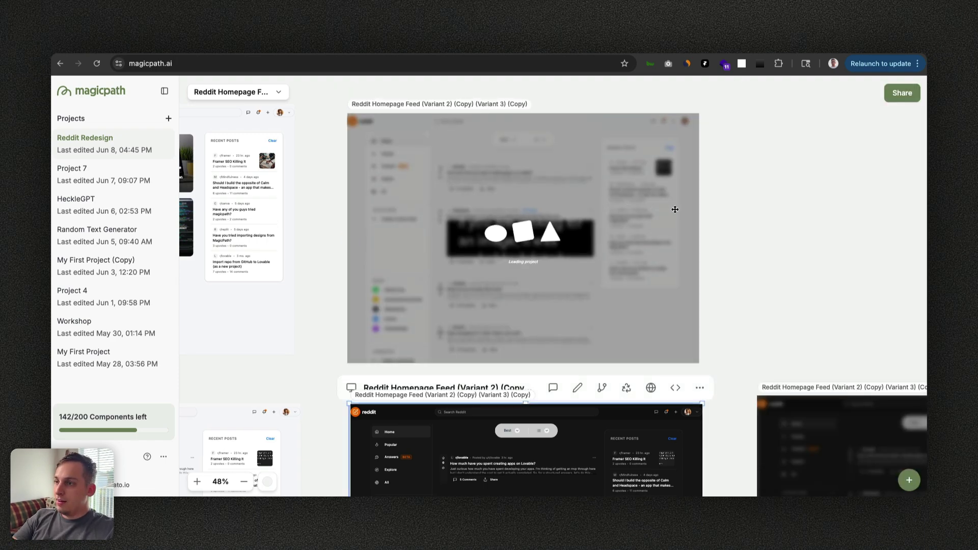
mouse_move(510, 375)
mouse_down()
mouse_move(741, 232)
mouse_move(425, 396)
mouse_move(408, 384)
mouse_move(415, 391)
mouse_move(878, 153)
mouse_move(776, 103)
mouse_up()
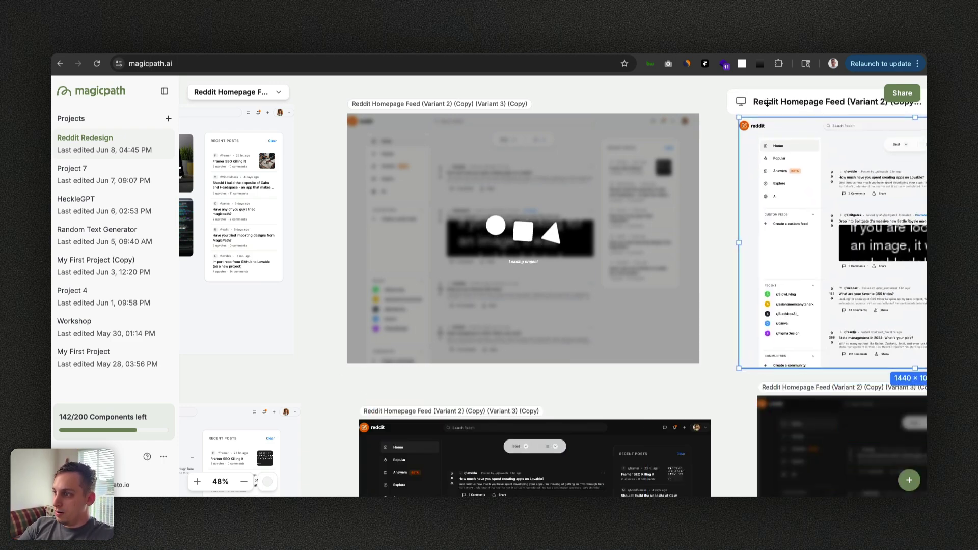
scroll(564, 127, right, 6)
scroll(564, 127, up, 2)
Submit the AI edit prompt "make it more of a bauhaus stye" for the new light copy.
click(609, 200)
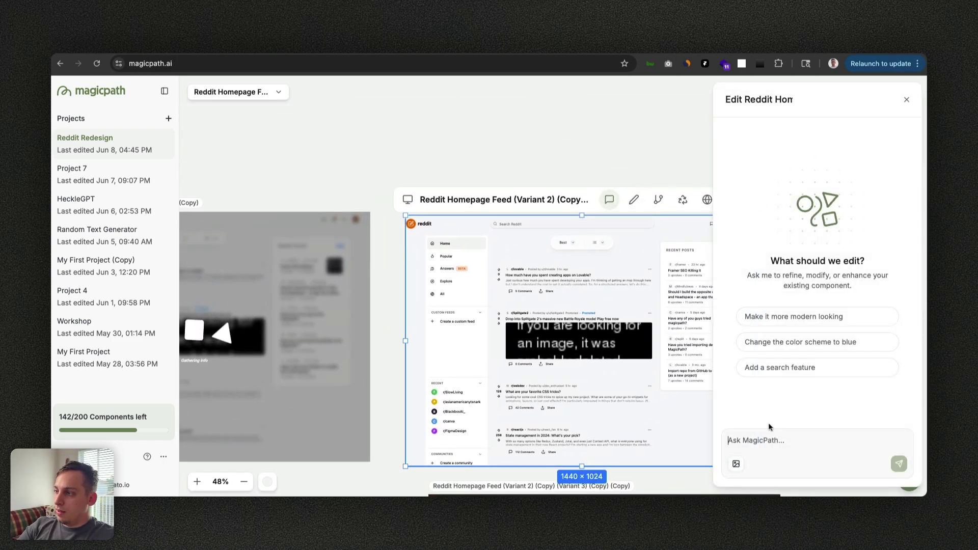
text(make i)
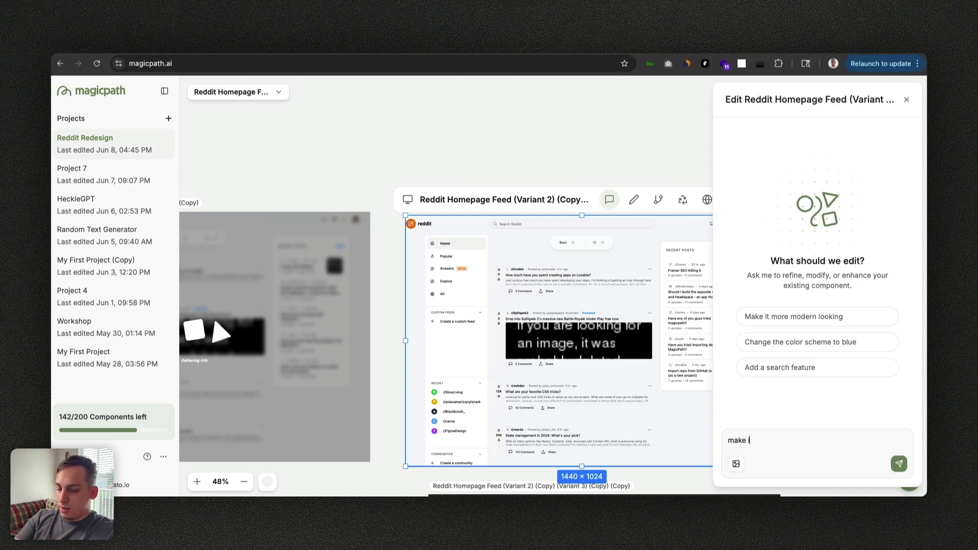
text(t more of a ba)
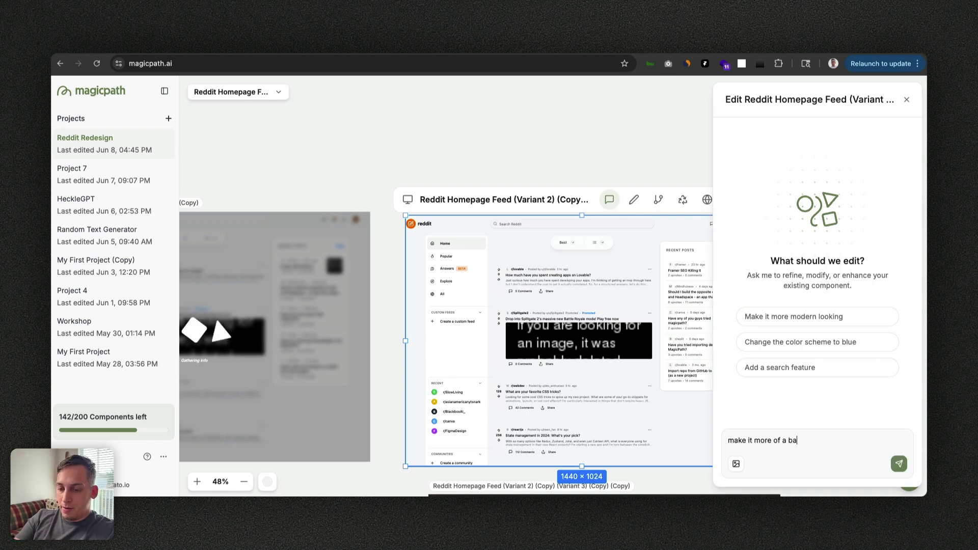
text(uhaus stye)
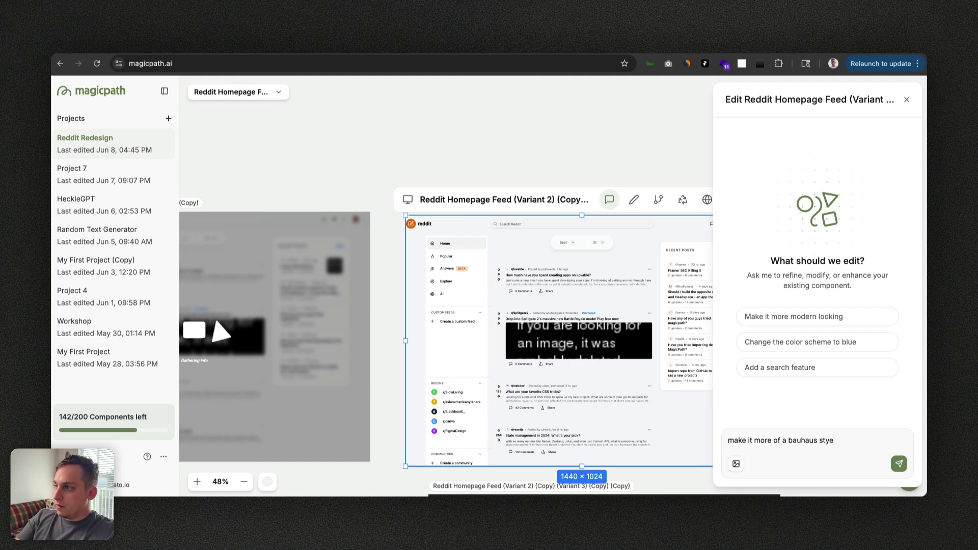
key(Return)
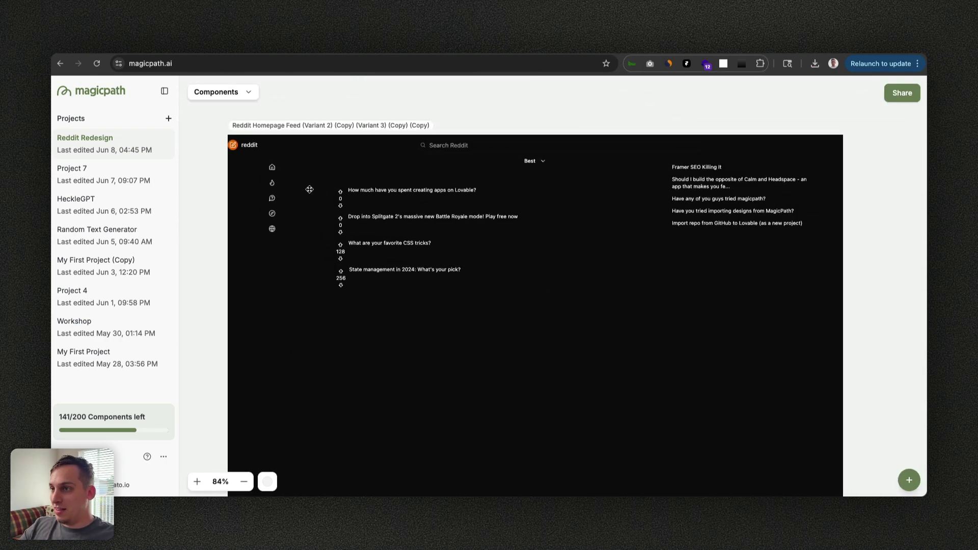
Try the Popular navigation item and the Best sort options in the minimalistic dark feed, and examine its layout.
click(272, 182)
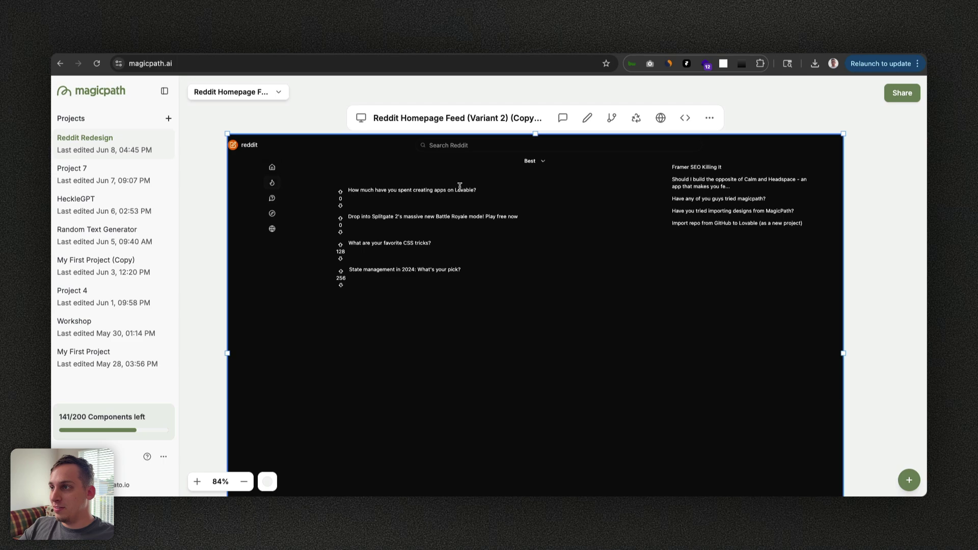
click(533, 164)
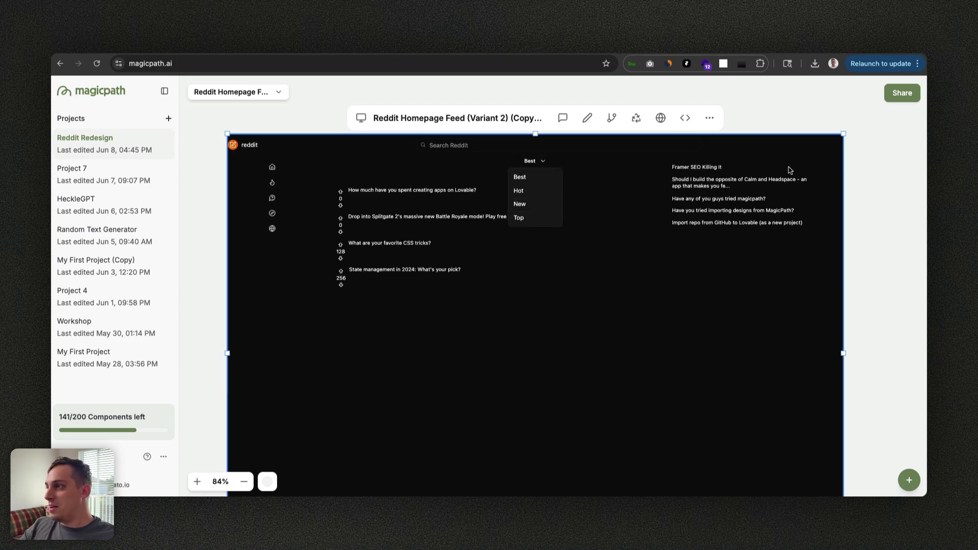
scroll(644, 218, down, 5)
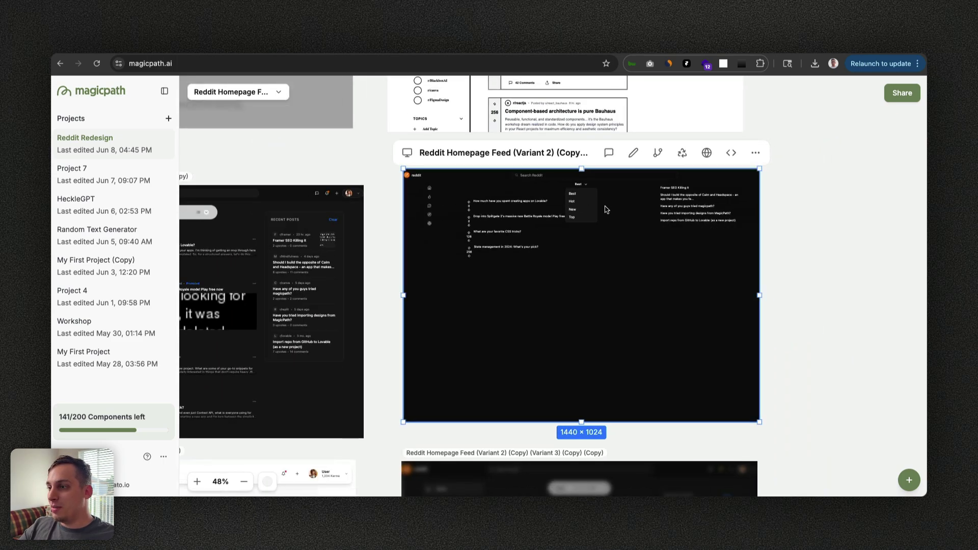
scroll(606, 209, up, 3)
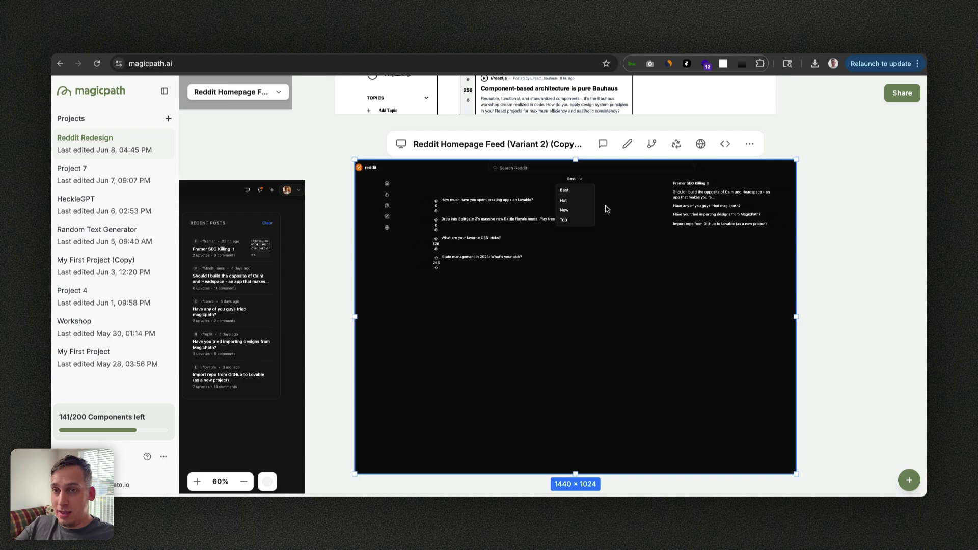
Examine the Batman-styled feed up close, including its header, sidebar and post cards.
scroll(628, 192, up, 3)
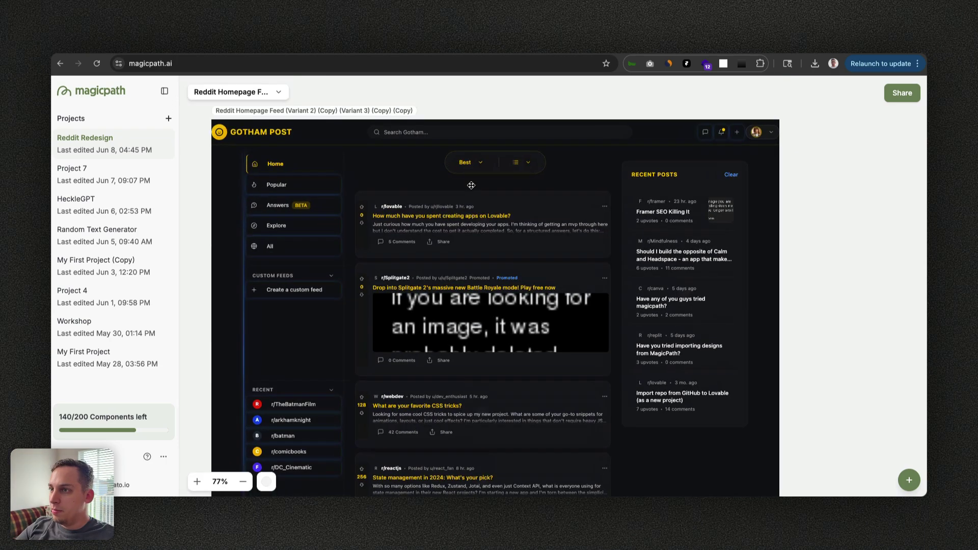
scroll(301, 130, up, 2)
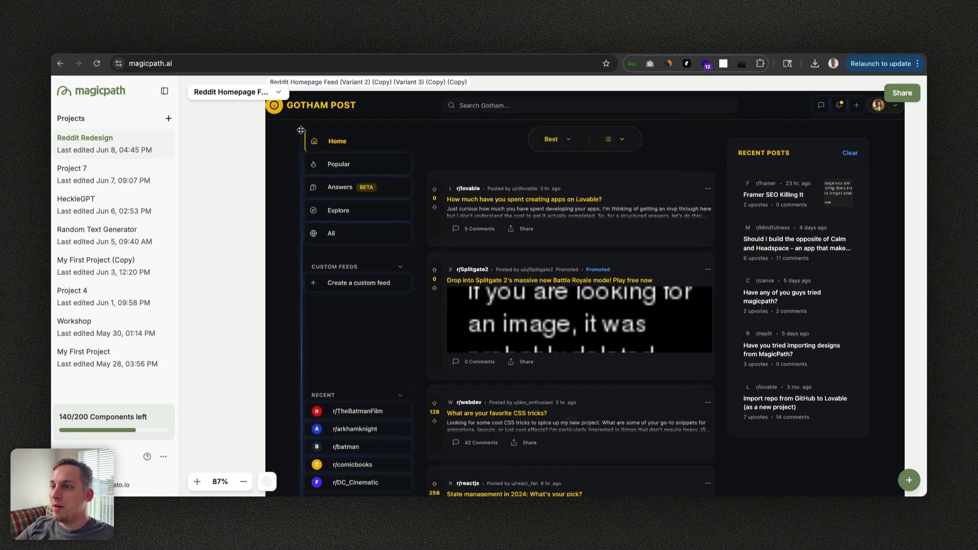
scroll(299, 361, up, 10)
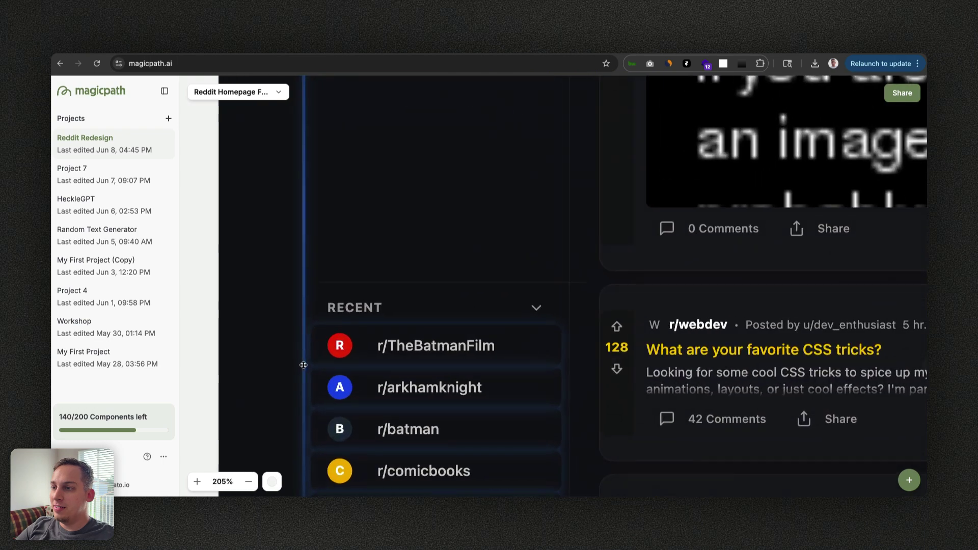
scroll(302, 335, down, 8)
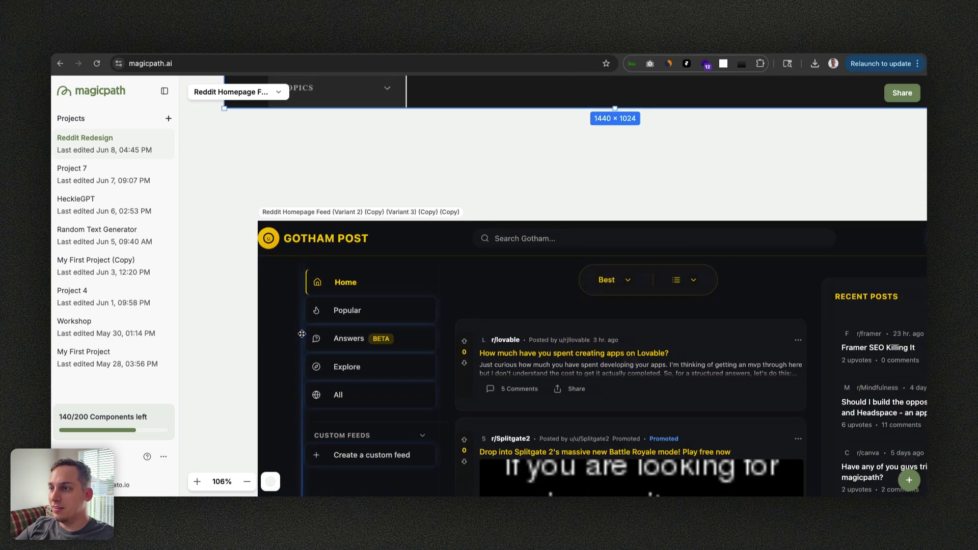
Review the full Batman-styled feed and the Picasso-style Cubist feed above it.
scroll(491, 241, down, 5)
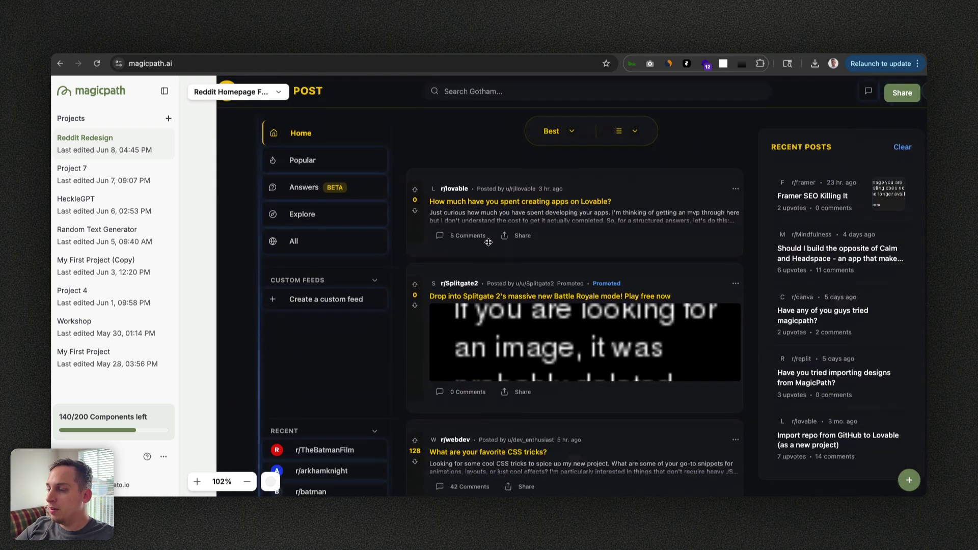
scroll(566, 299, down, 3)
scroll(516, 289, down, 5)
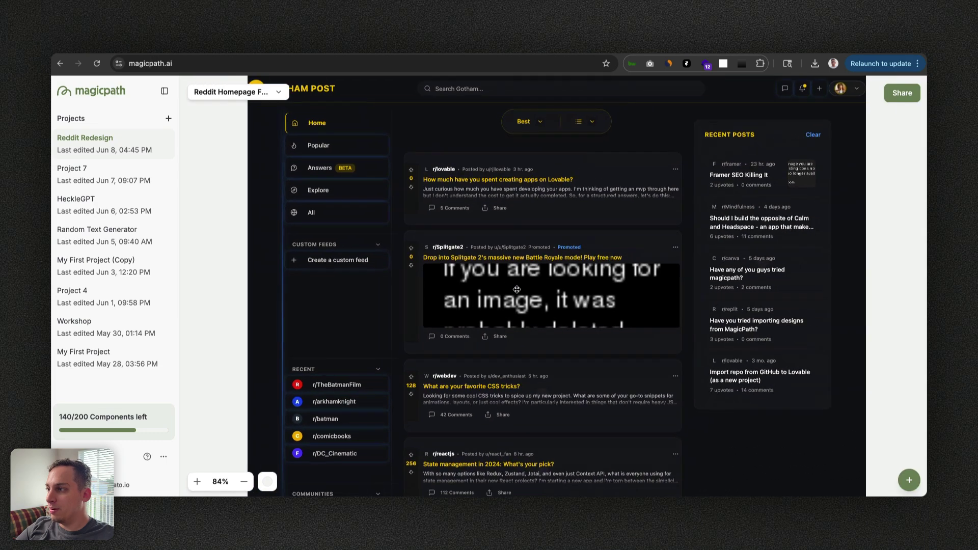
scroll(514, 290, up, 6)
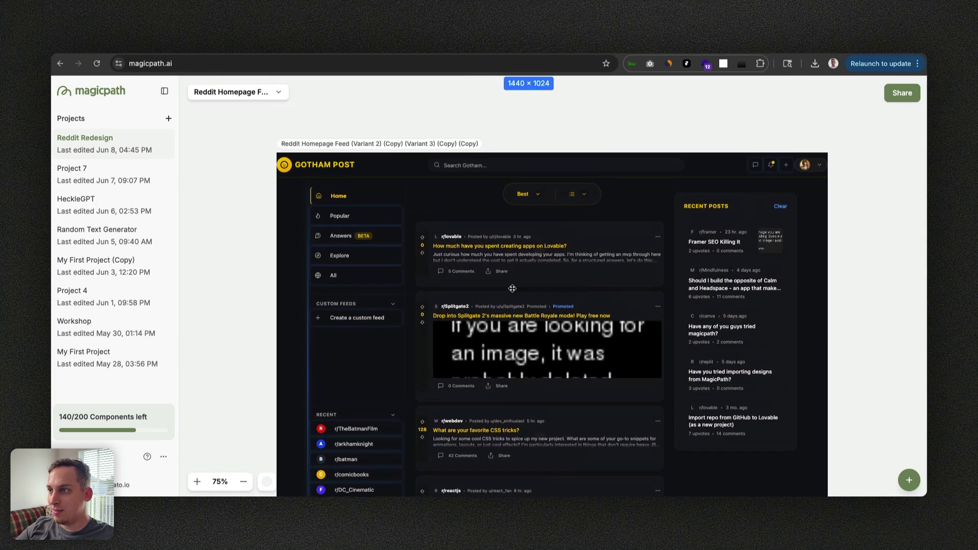
scroll(479, 291, up, 1)
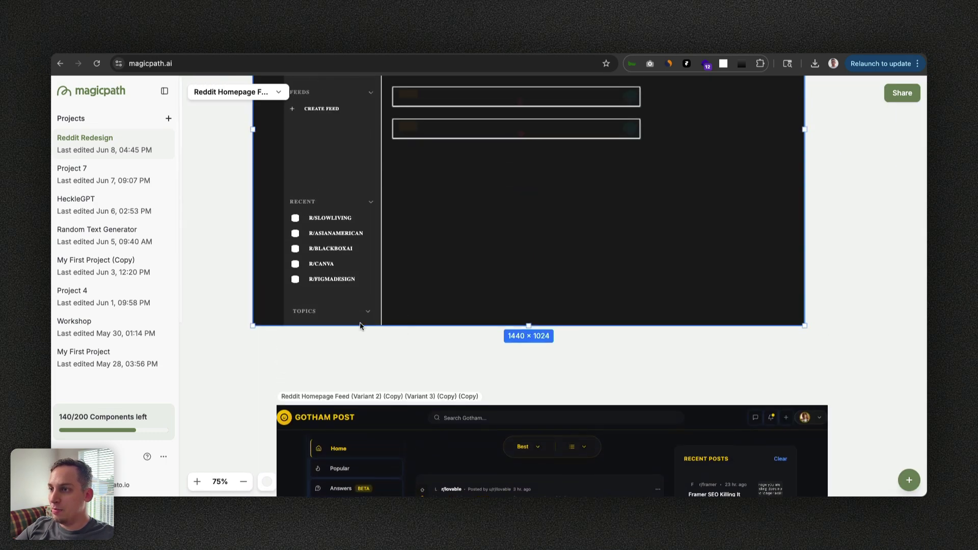
scroll(227, 307, up, 4)
scroll(228, 307, down, 1)
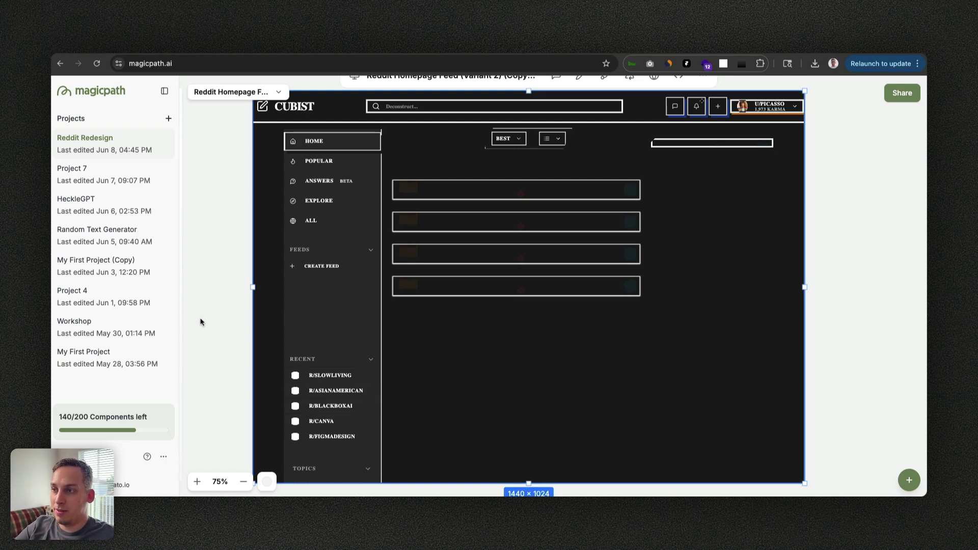
Examine the retro RAD-IT feed up close, including its header, sidebar navigation and scrolling post cards.
scroll(200, 322, down, 3)
scroll(390, 306, up, 2)
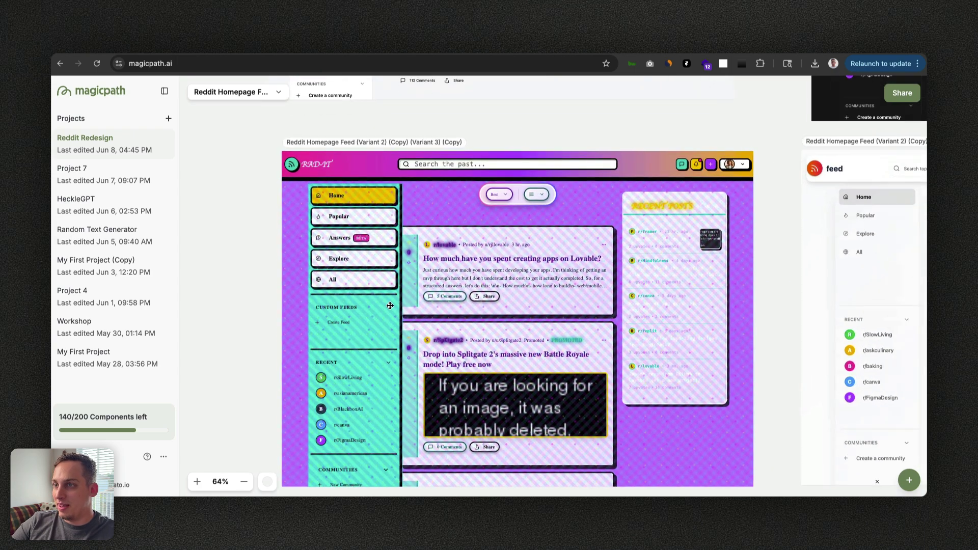
scroll(390, 306, up, 2)
click(286, 300)
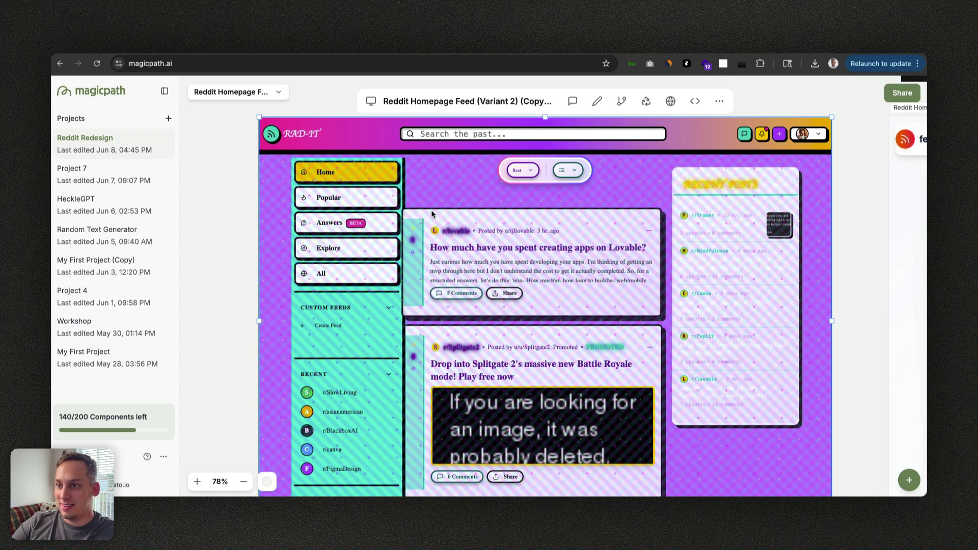
scroll(388, 217, up, 5)
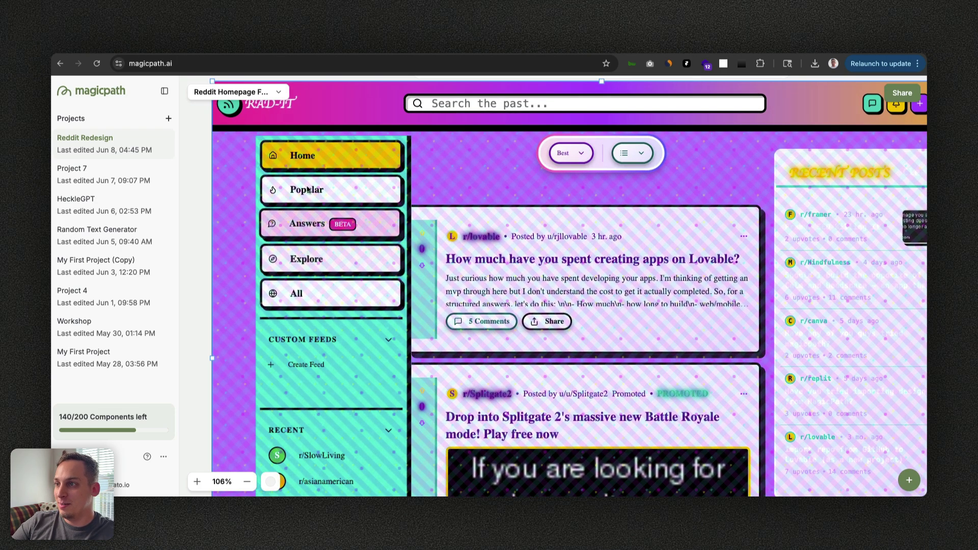
scroll(591, 280, down, 4)
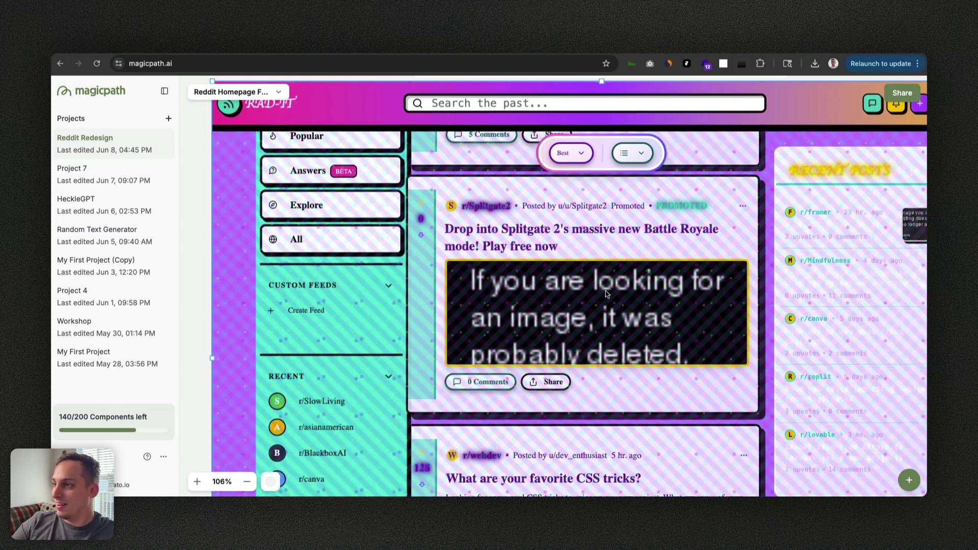
scroll(601, 288, up, 3)
scroll(605, 294, down, 5)
scroll(605, 294, down, 1)
scroll(606, 294, up, 5)
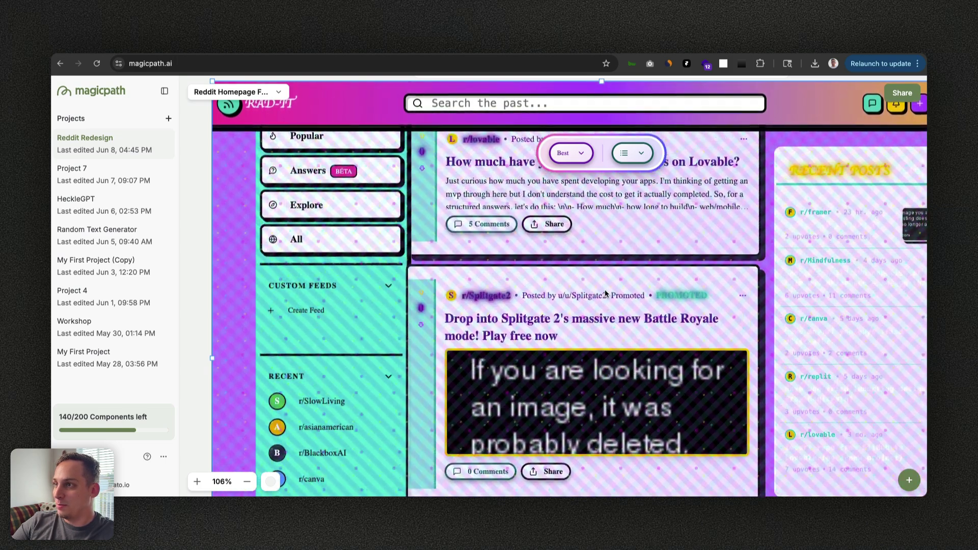
scroll(608, 294, down, 5)
scroll(608, 294, down, 1)
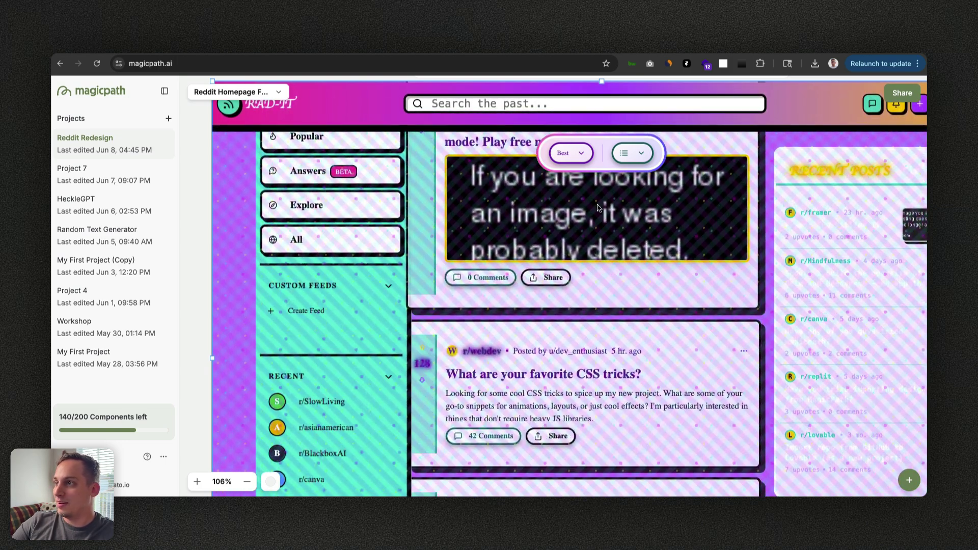
Try the Best sort control and the Card, Classic and Compact layout options in the retro RAD-IT feed.
click(569, 152)
click(622, 154)
click(623, 154)
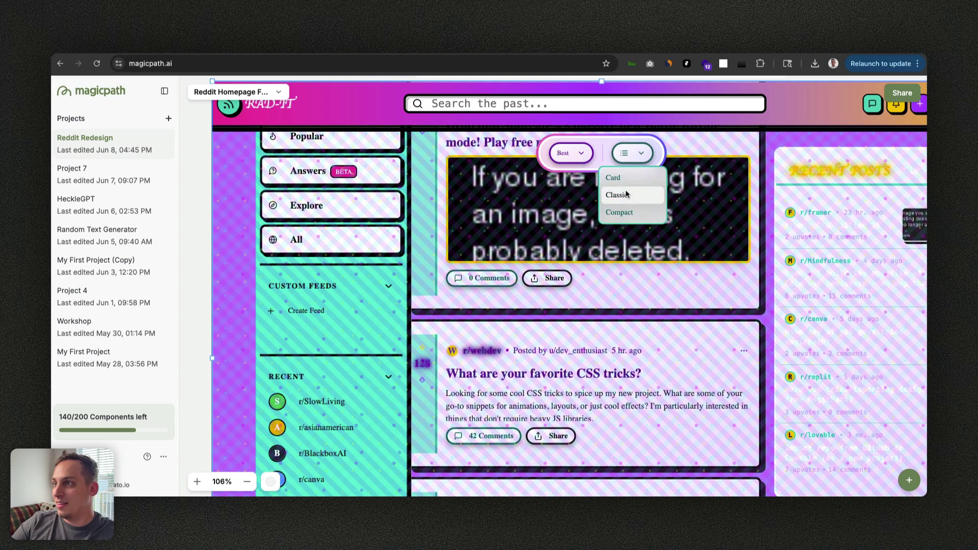
click(622, 155)
Examine the Minecraft-style feed's pixelated header, post cards and recent posts, including how its content scrolls.
scroll(611, 162, down, 5)
scroll(610, 164, down, 2)
scroll(305, 119, up, 6)
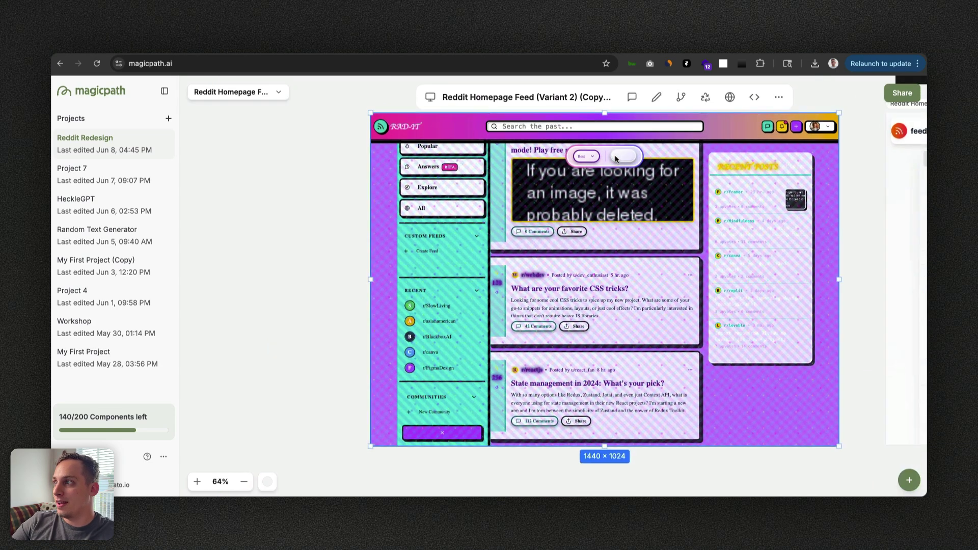
scroll(305, 119, up, 1)
scroll(305, 118, down, 5)
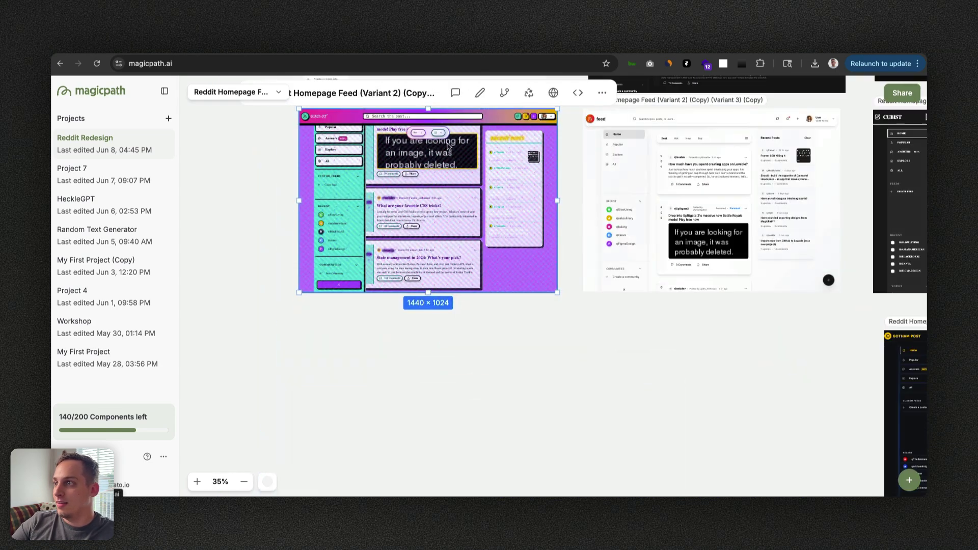
scroll(622, 187, up, 5)
scroll(621, 187, up, 1)
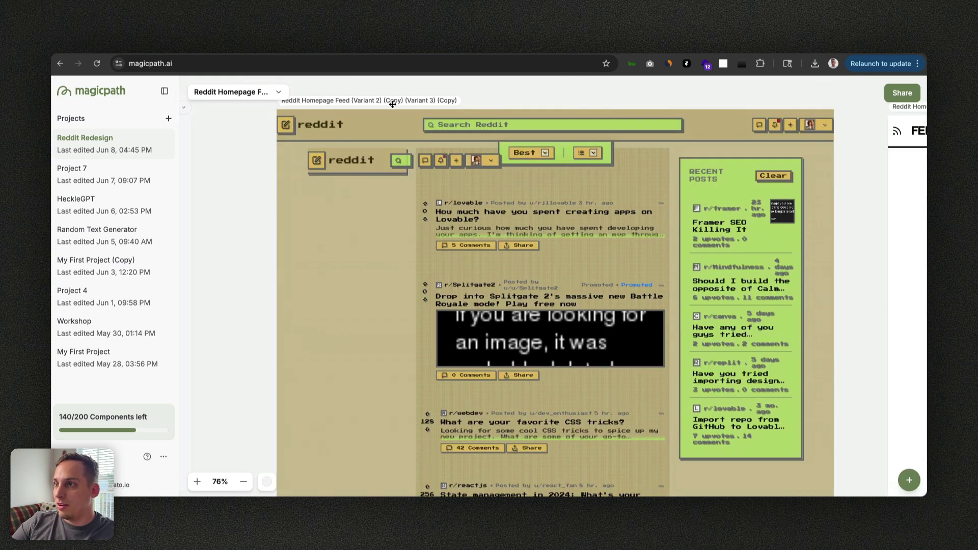
click(394, 104)
scroll(540, 229, down, 3)
scroll(540, 229, up, 3)
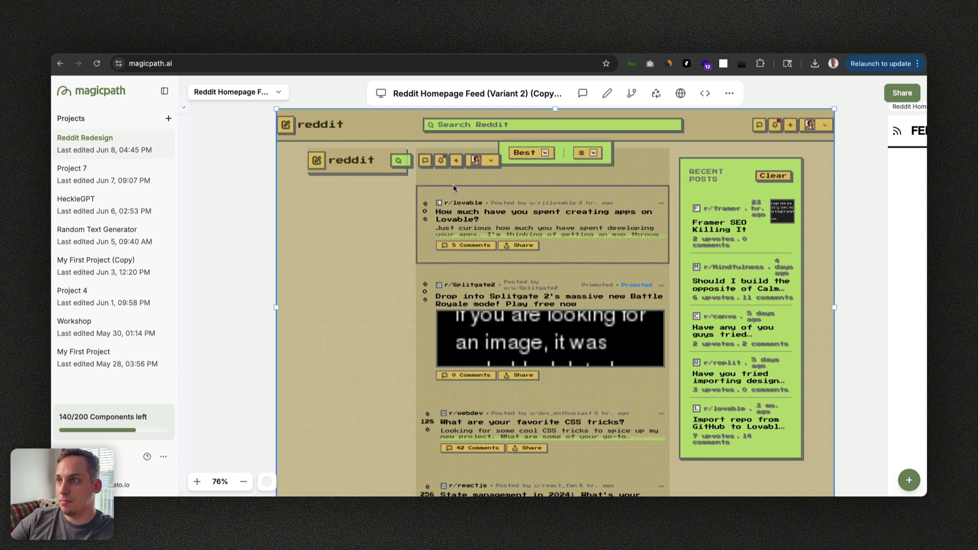
scroll(434, 314, down, 2)
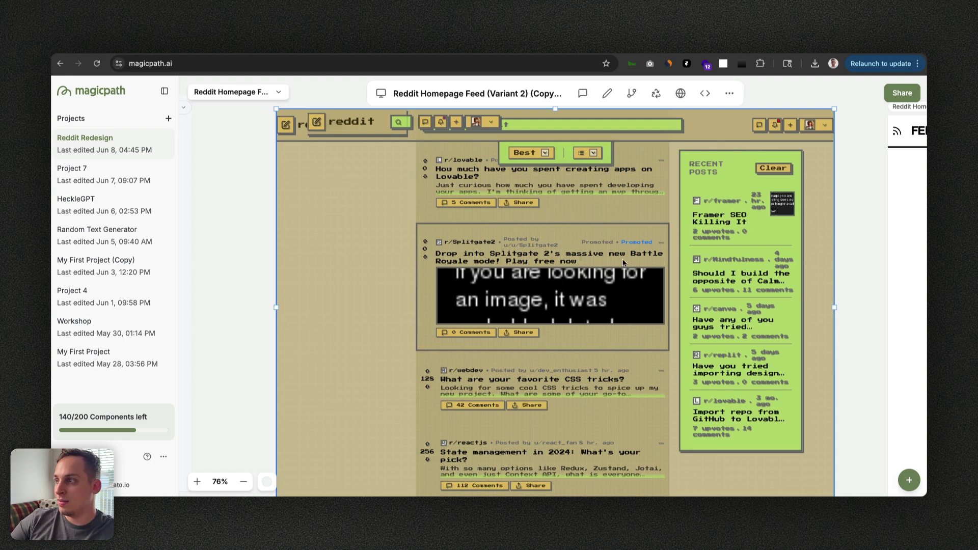
Test the Minecraft-style feed's header search field with random text, clear the text and deselect the feed.
key(Escape)
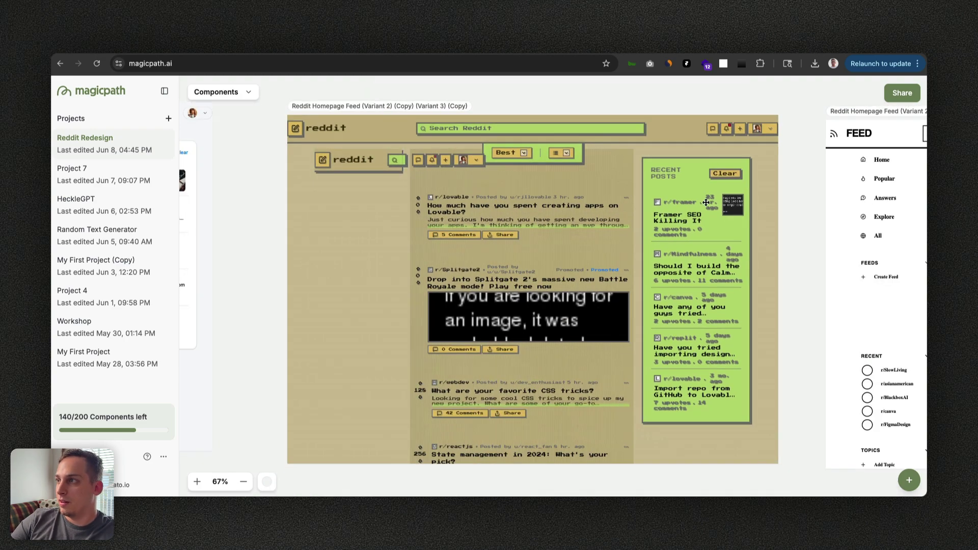
click(468, 133)
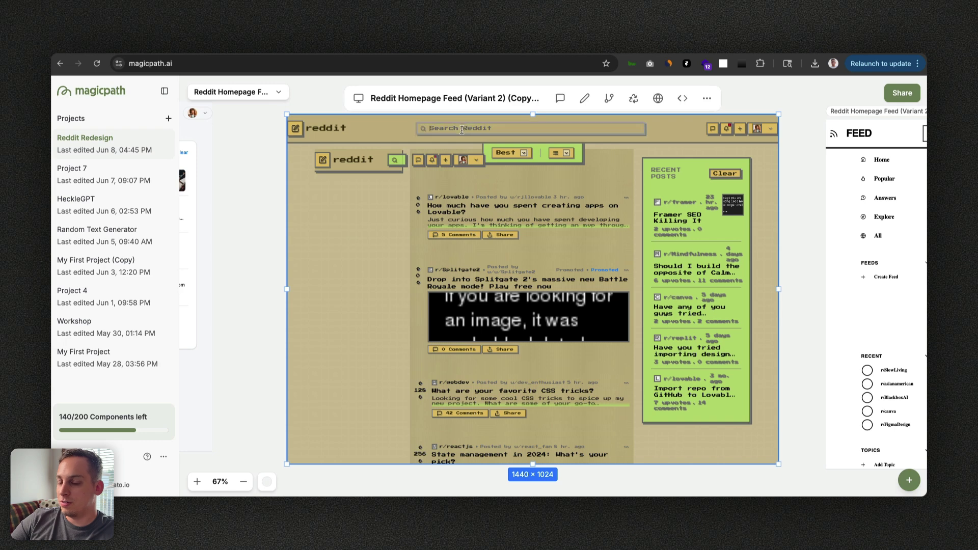
text(fddfsdfsdfsdkk)
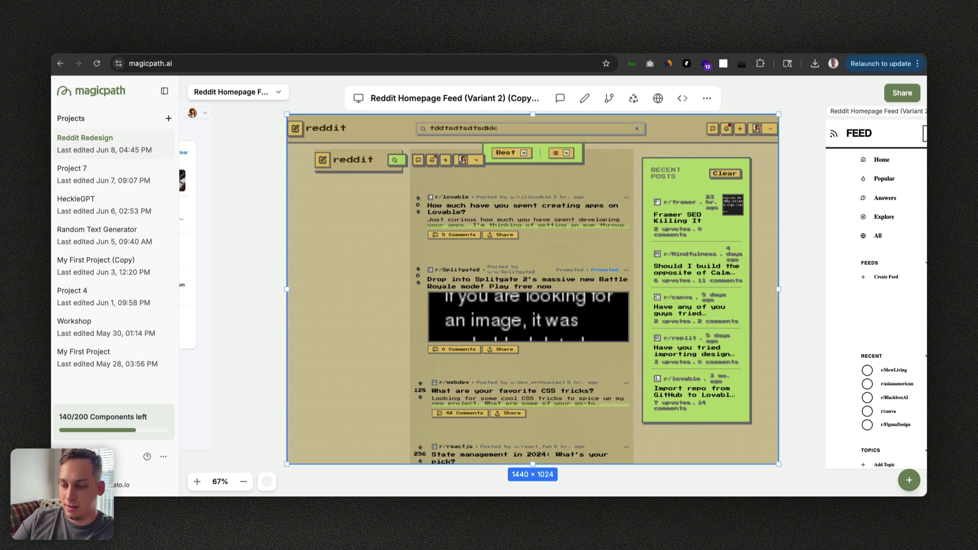
key(BackSpace)
key(BackSpace)
key(BackSpace)
key(BackSpace)
key(BackSpace)
key(BackSpace)
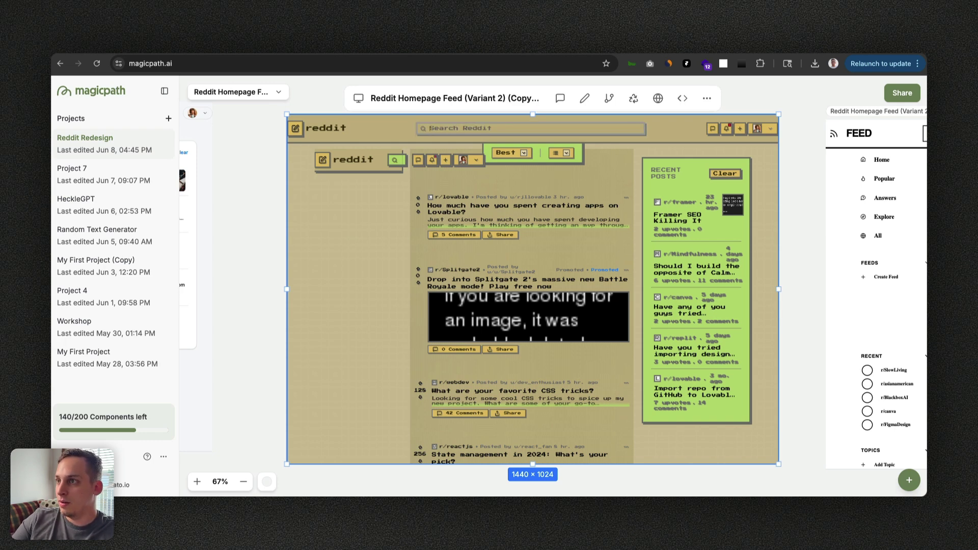
click(261, 203)
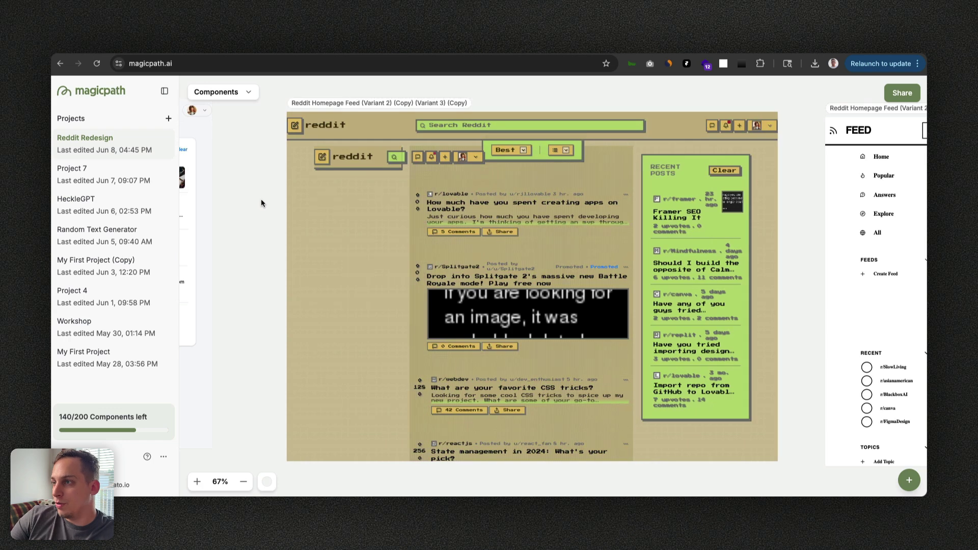